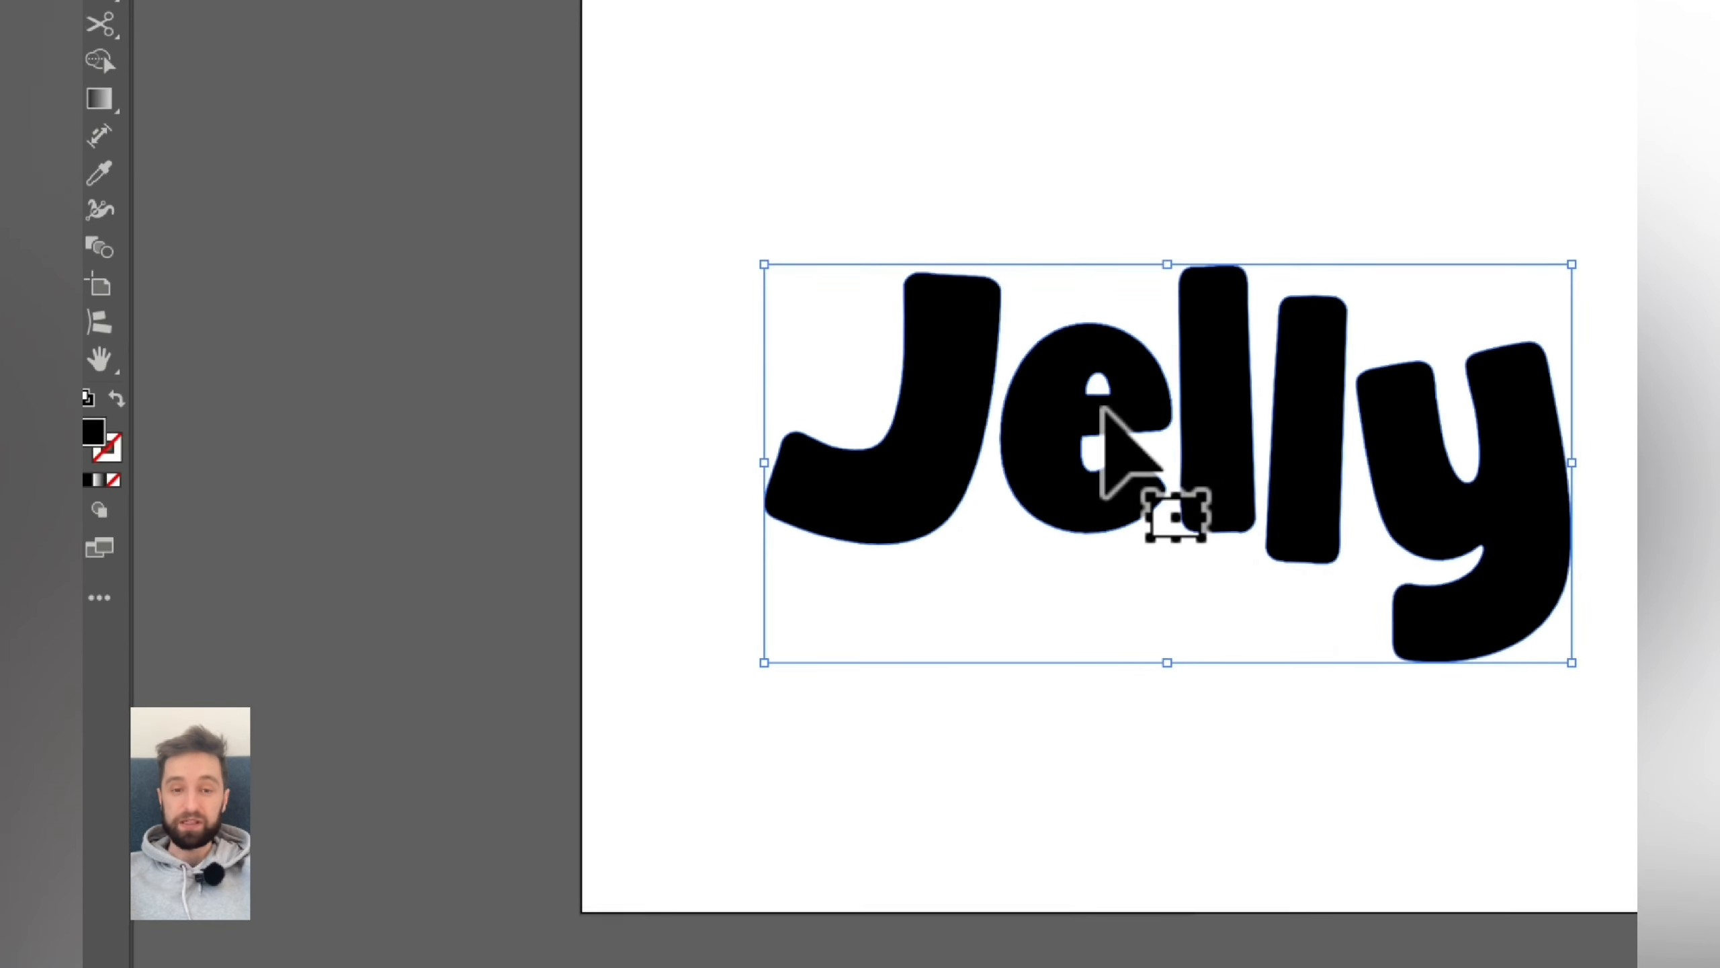
- Preview the example Firefly Jelly videos and image in Finder with Quick Look, then close the preview
left_click_drag(706, 537, 698, 529)
left_click_drag(1088, 398, 1134, 444)
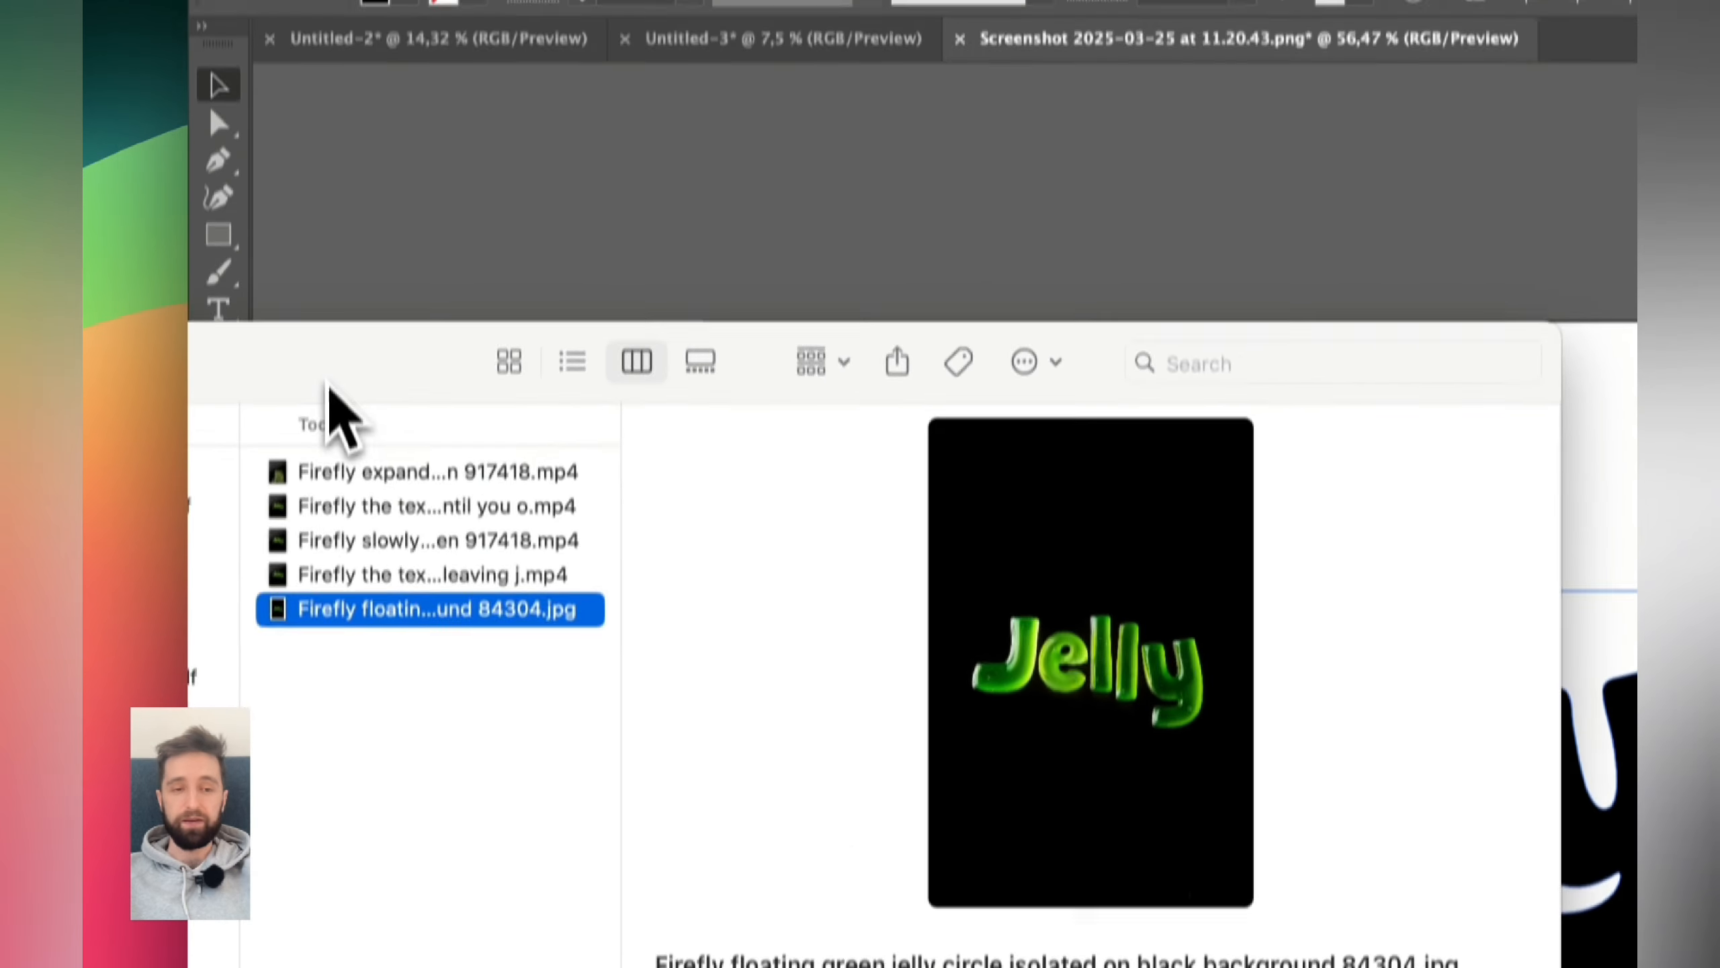
left_click(572, 475)
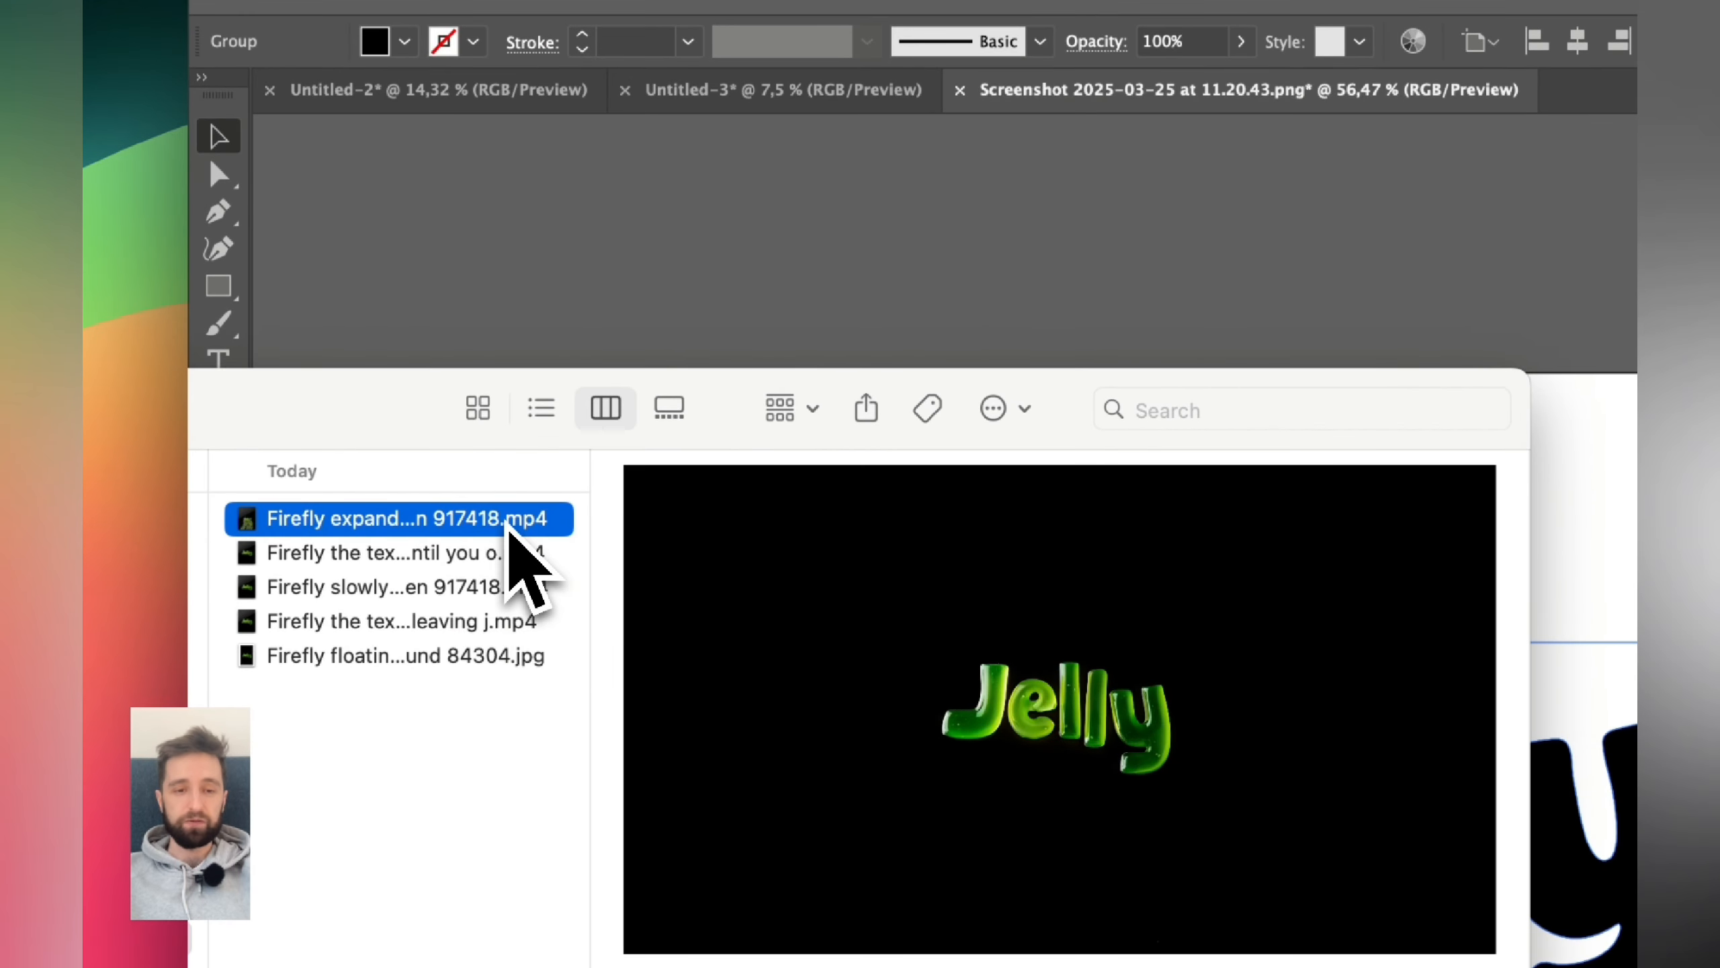
key("space")
key("Down")
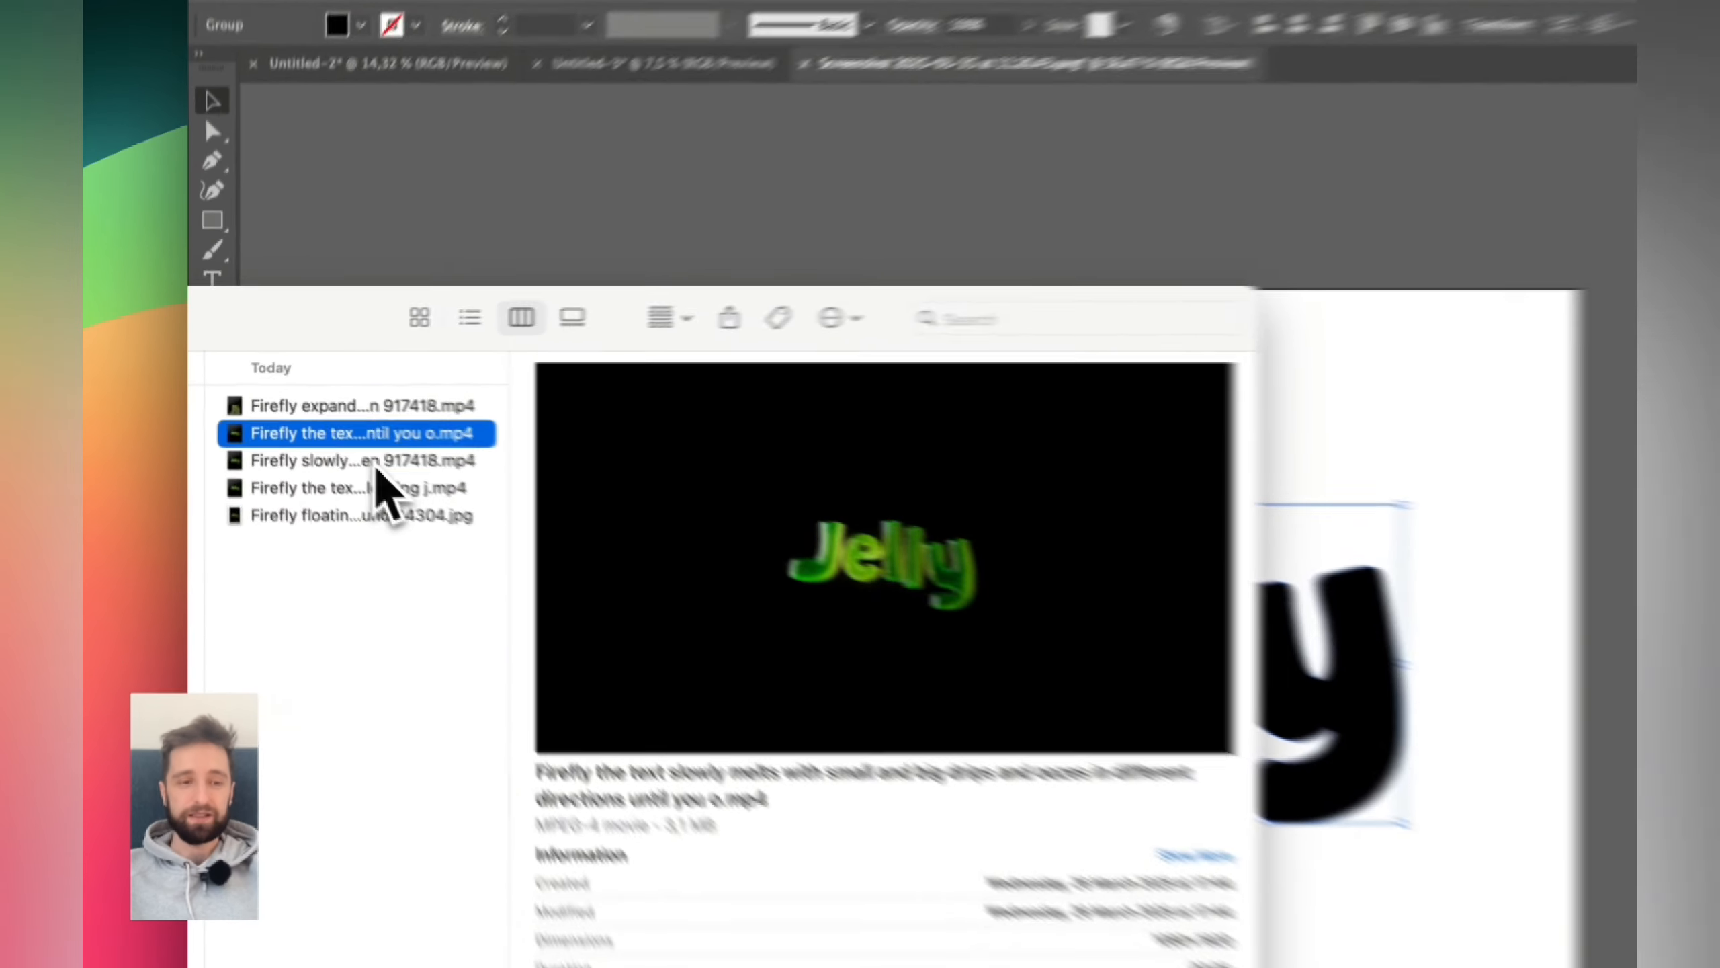
left_click(305, 420)
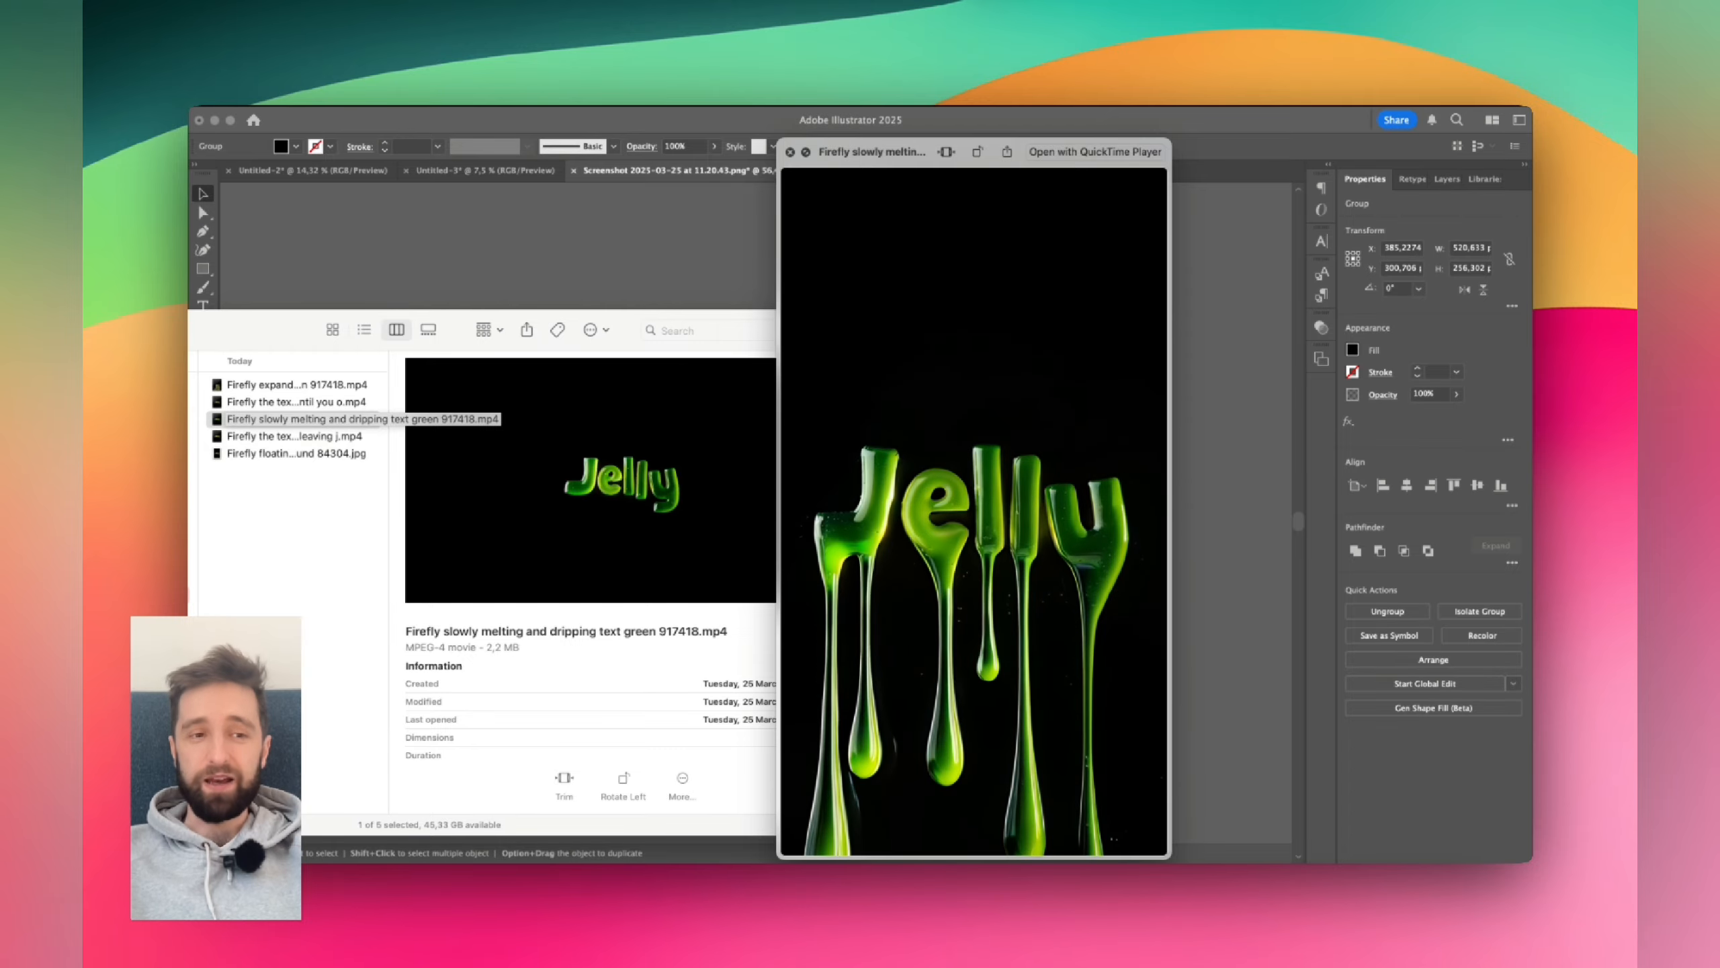
key("space")
left_click(285, 437)
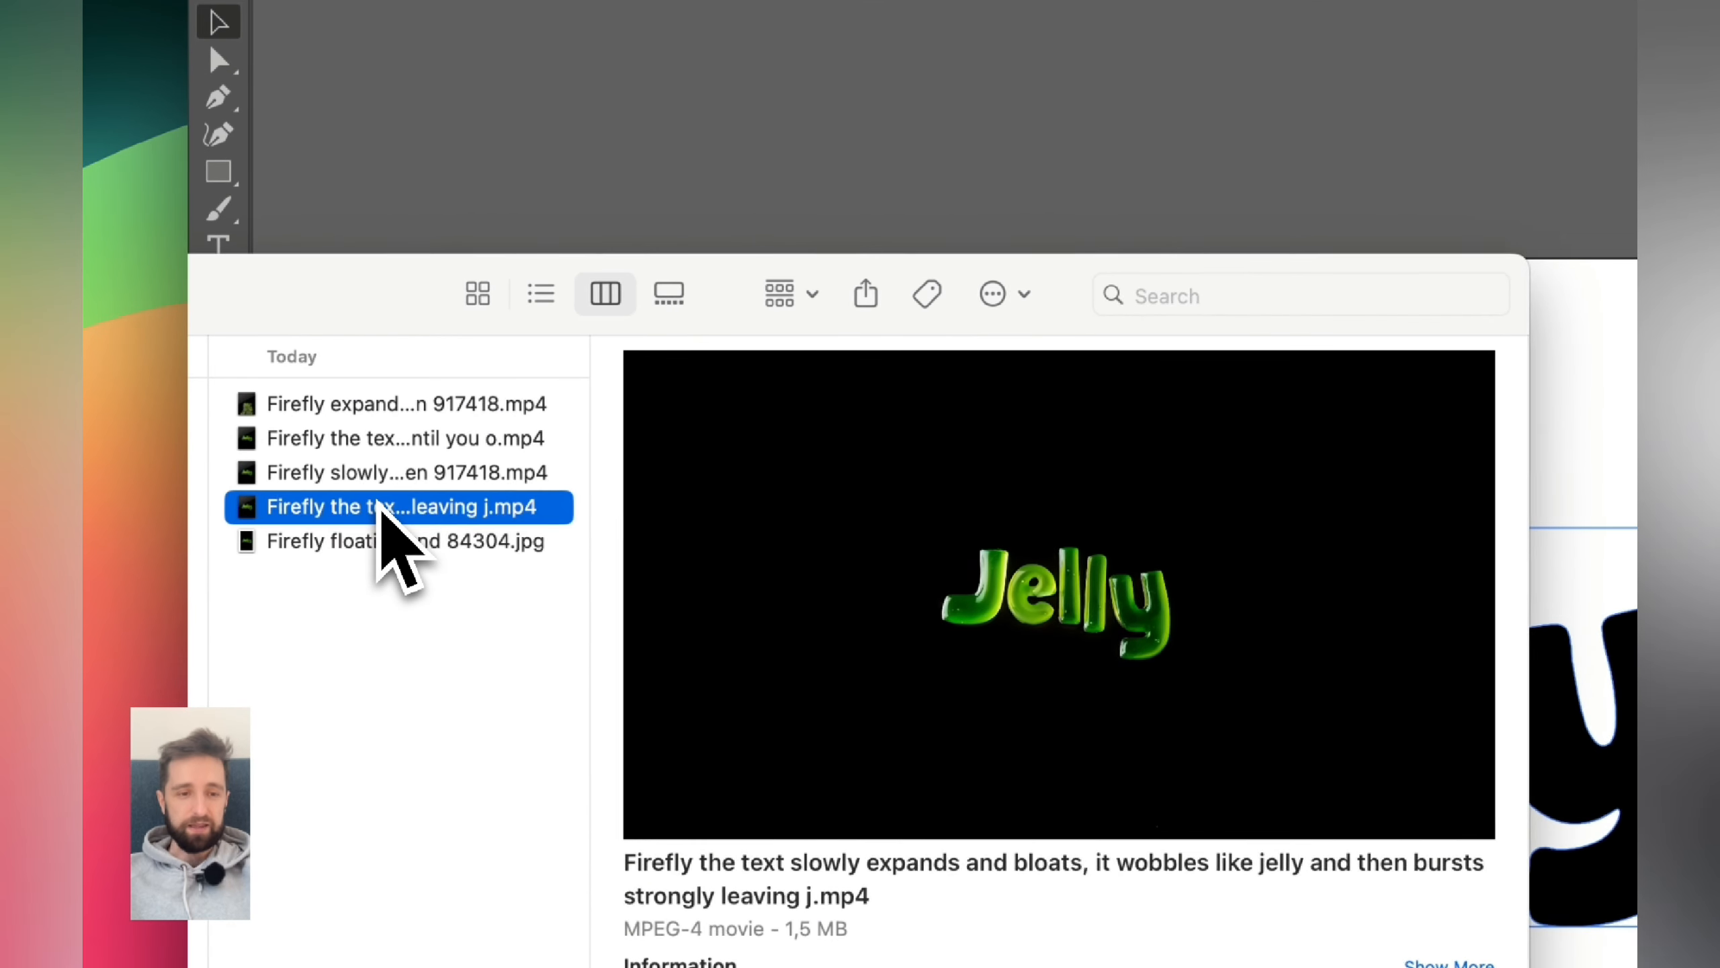
key("space")
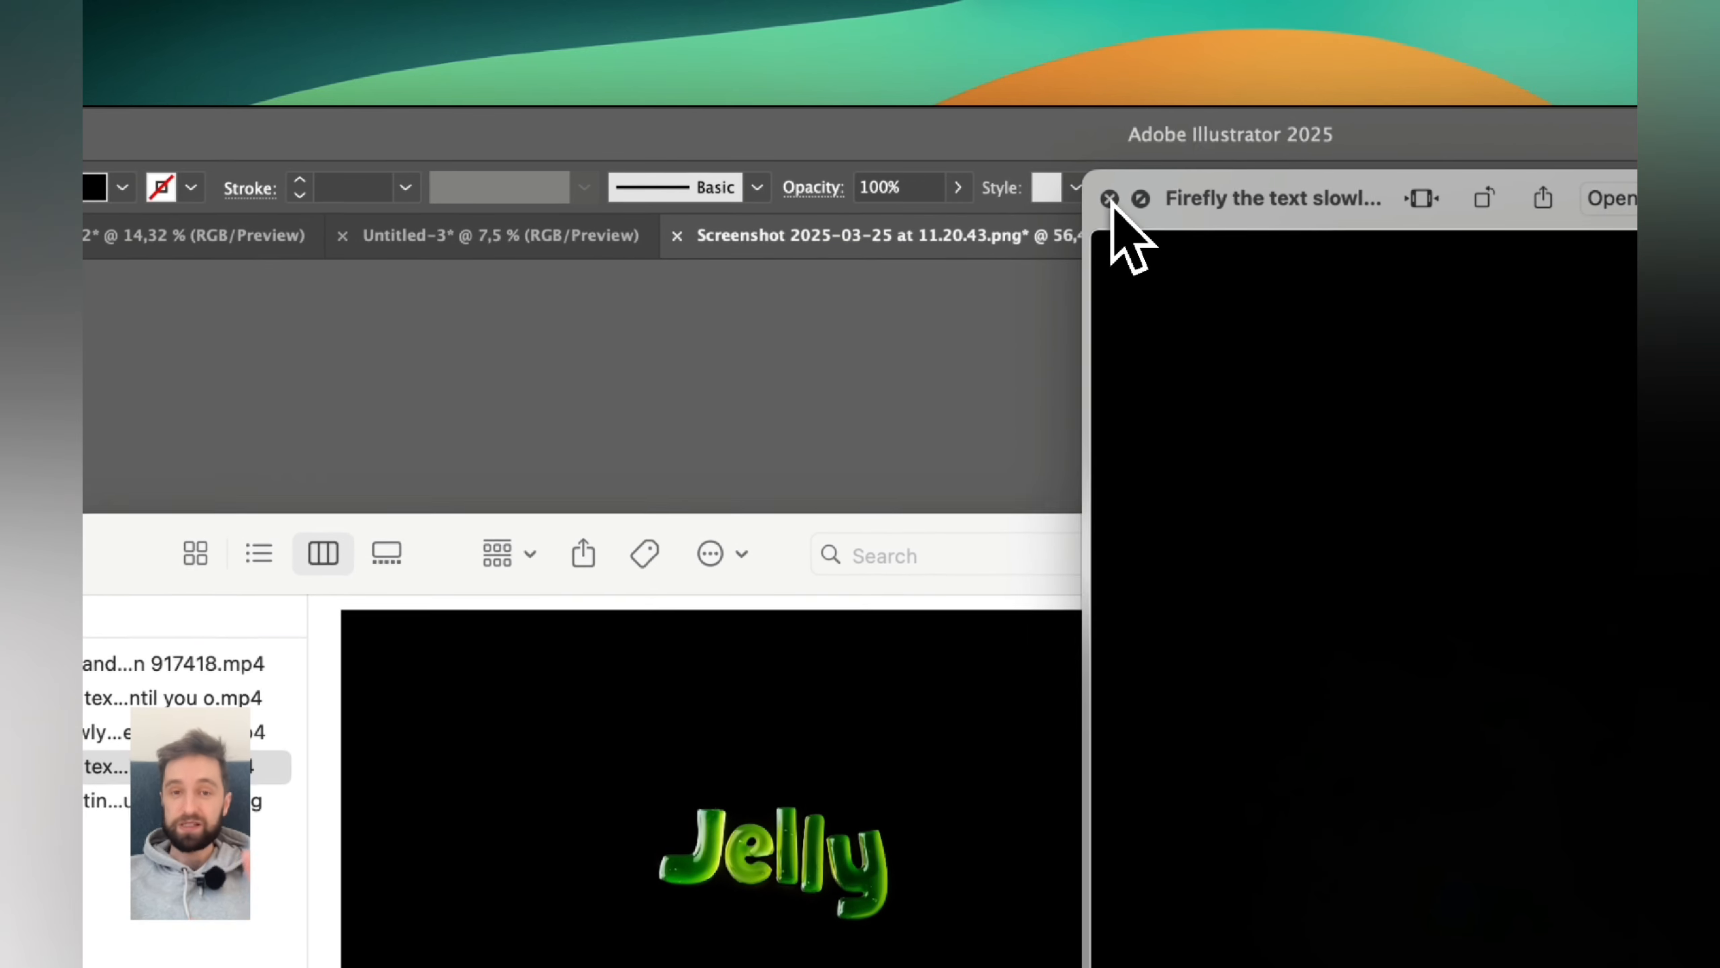
left_click(1110, 199)
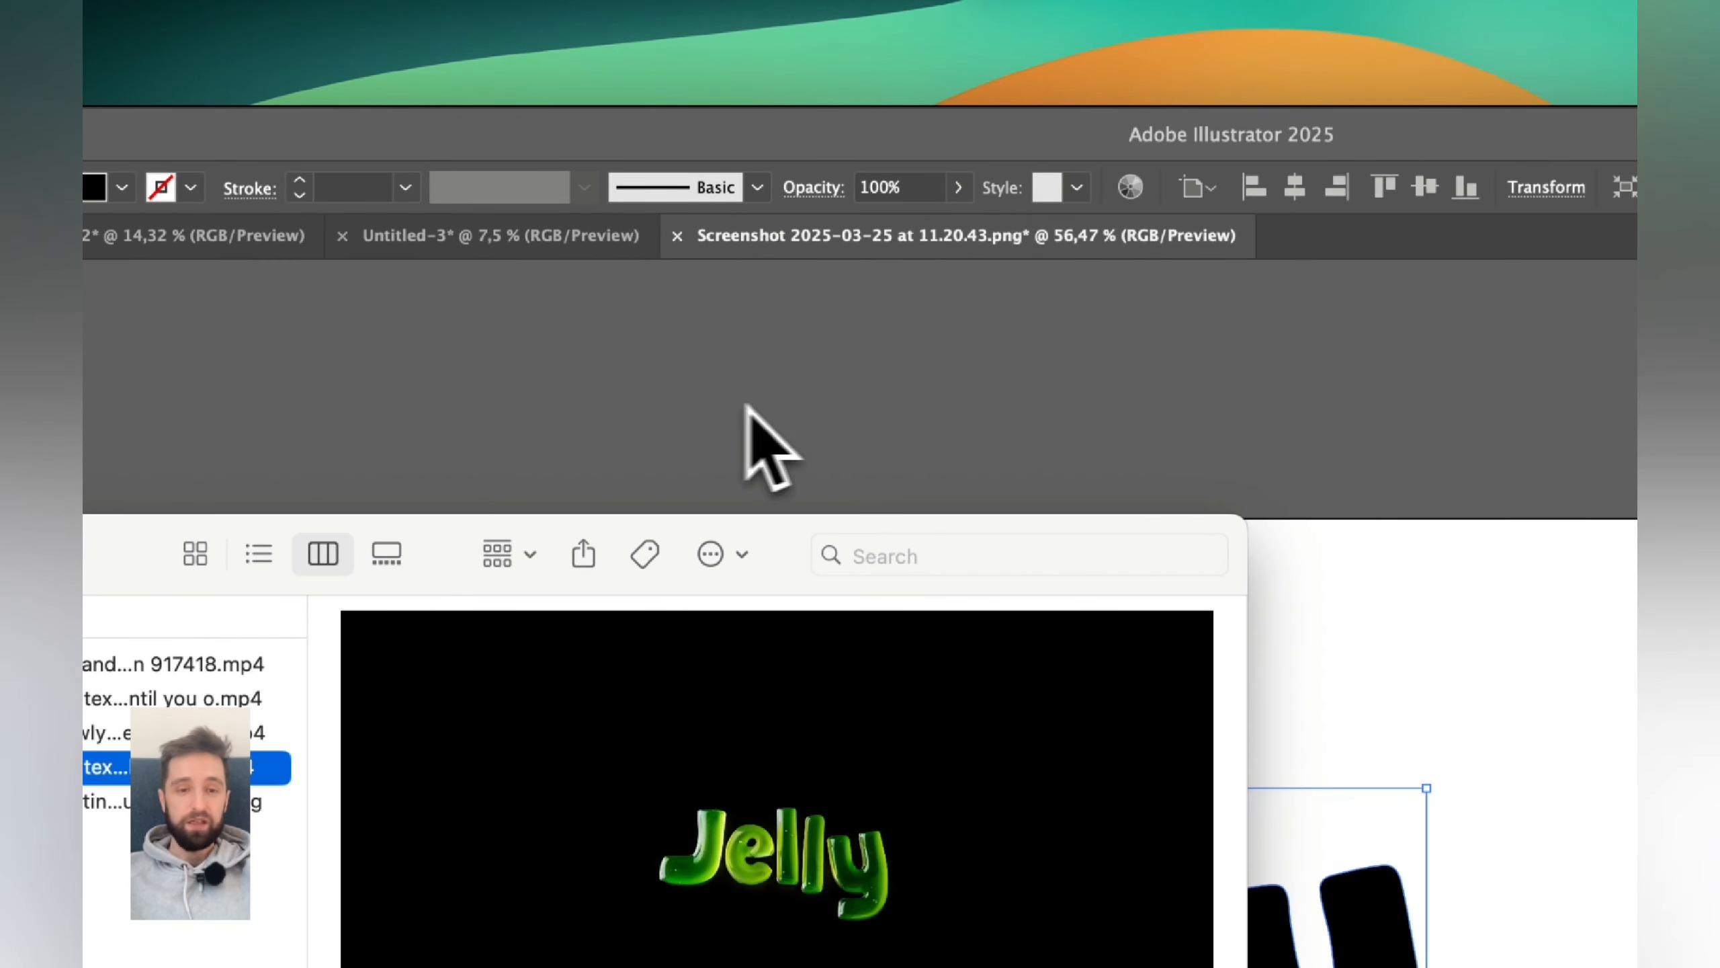
- Reposition and resize the Jelly lettering group on the artboard
left_click(752, 461)
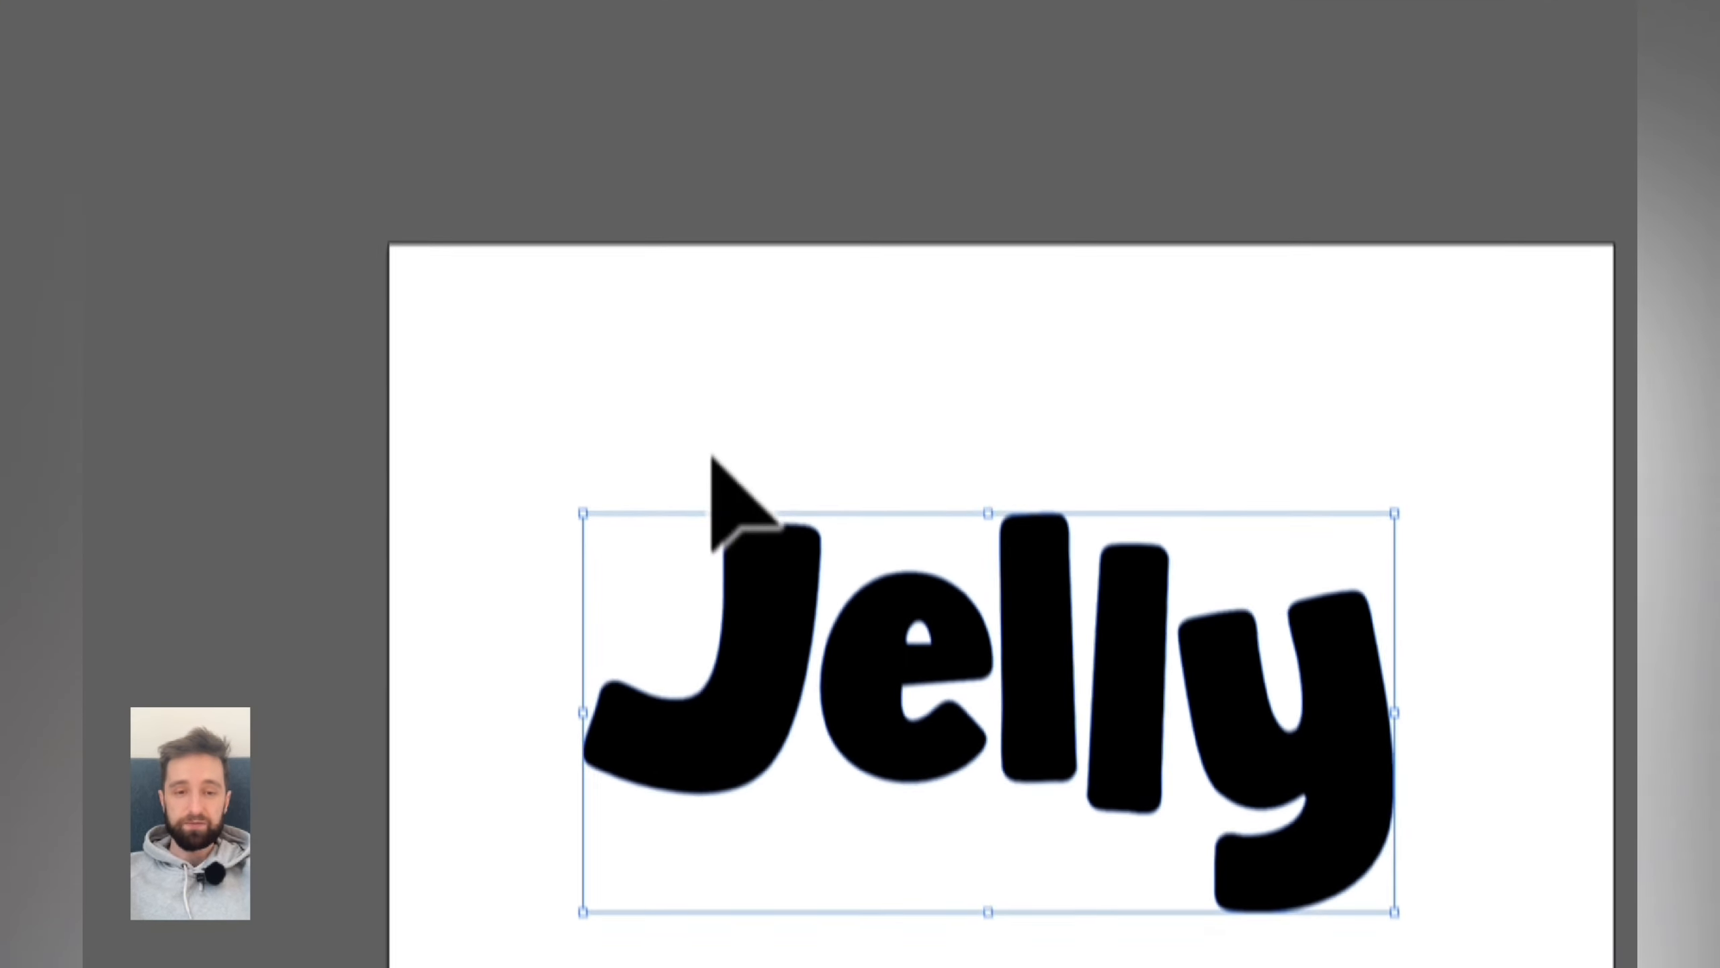
left_click_drag(579, 427, 1570, 882)
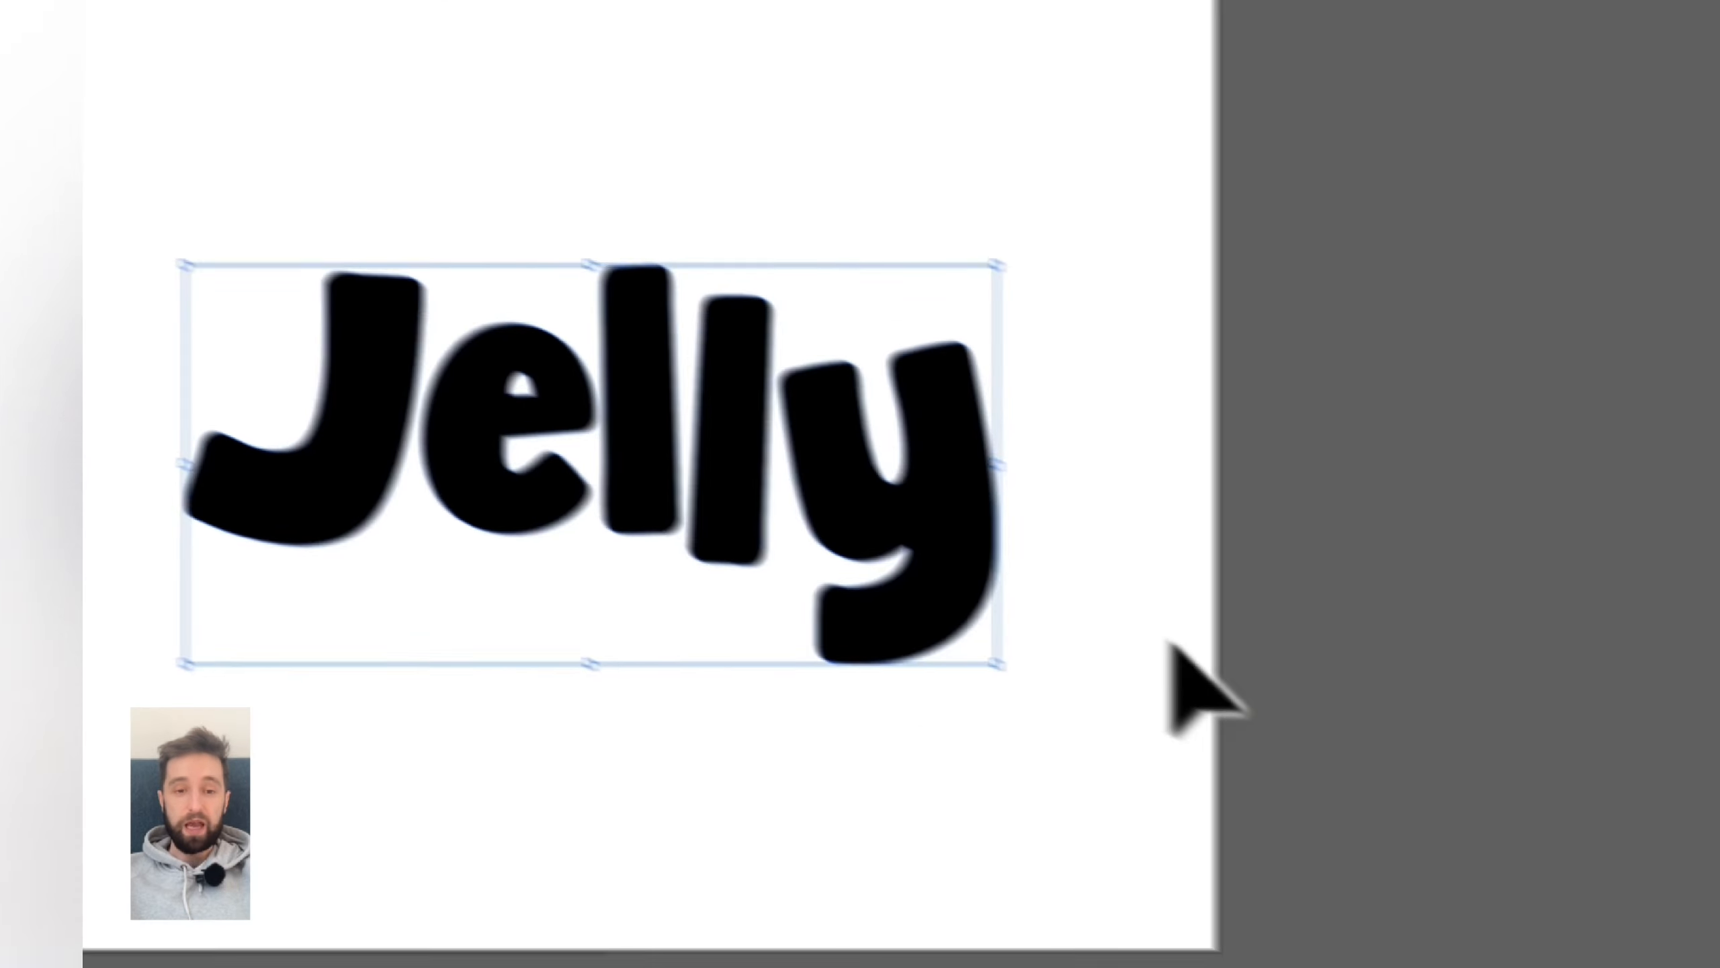
left_click_drag(1373, 827, 1386, 813)
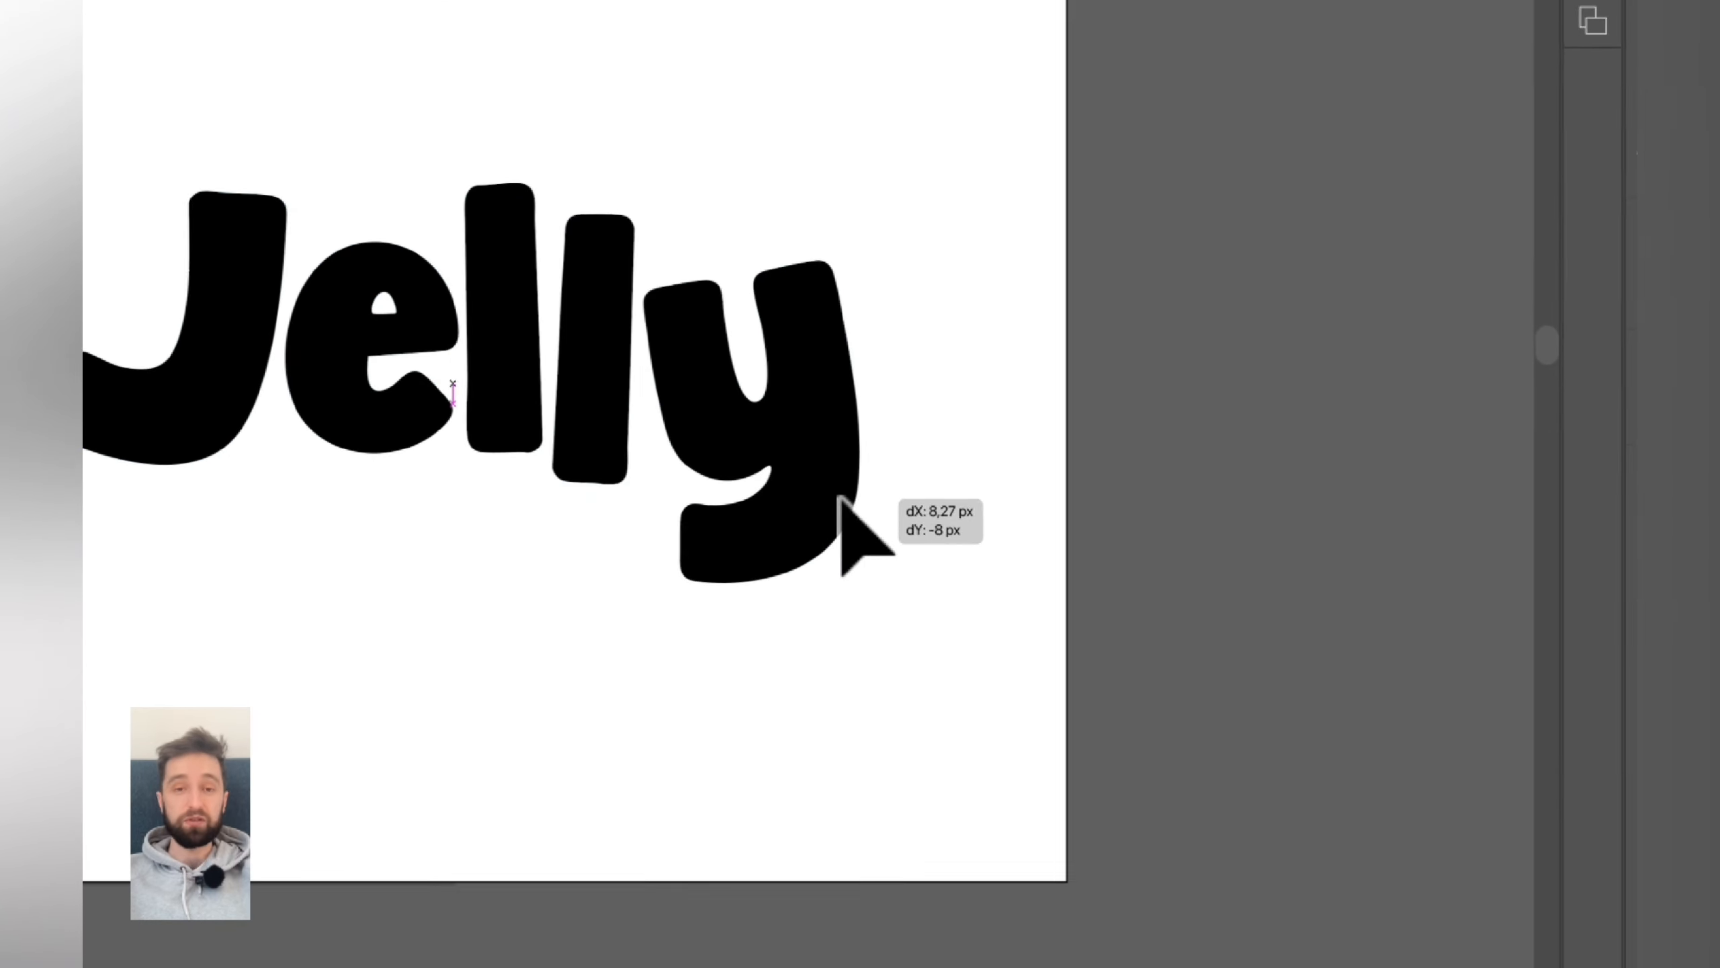
left_click_drag(840, 498, 824, 513)
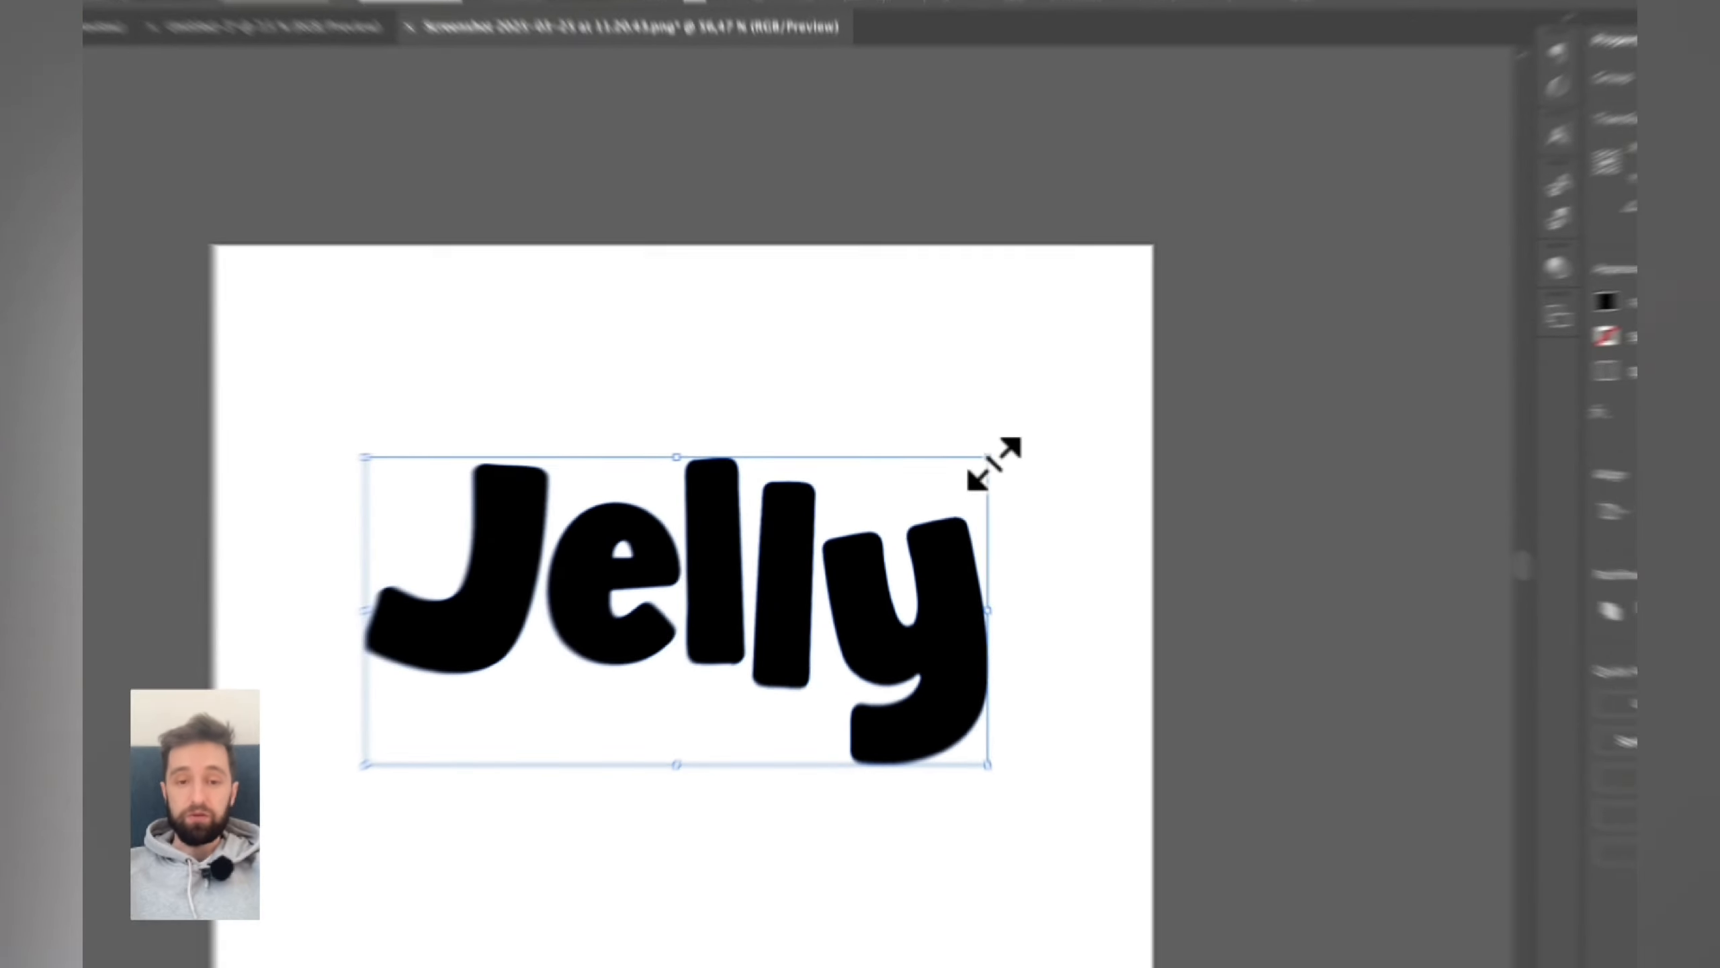
mouse_move(950, 452)
left_mouse_down()
mouse_move(787, 538)
mouse_move(1036, 407)
mouse_move(966, 444)
left_mouse_up()
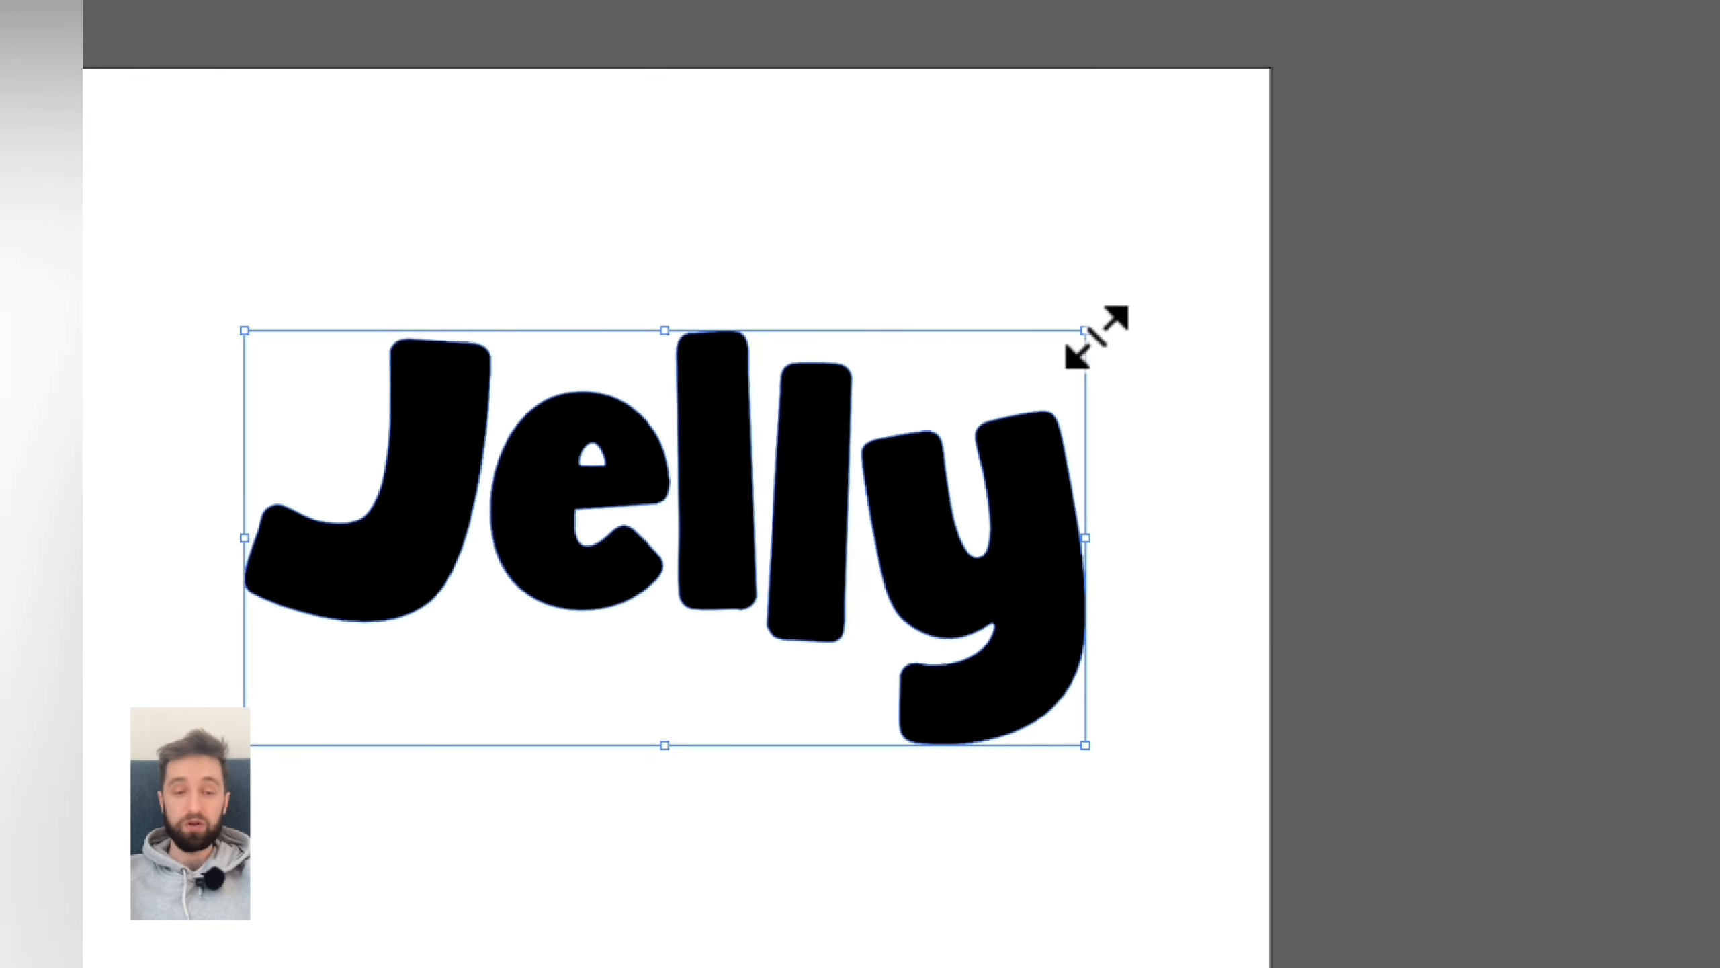
left_click_drag(1096, 337, 892, 485)
left_click_drag(825, 611, 889, 610)
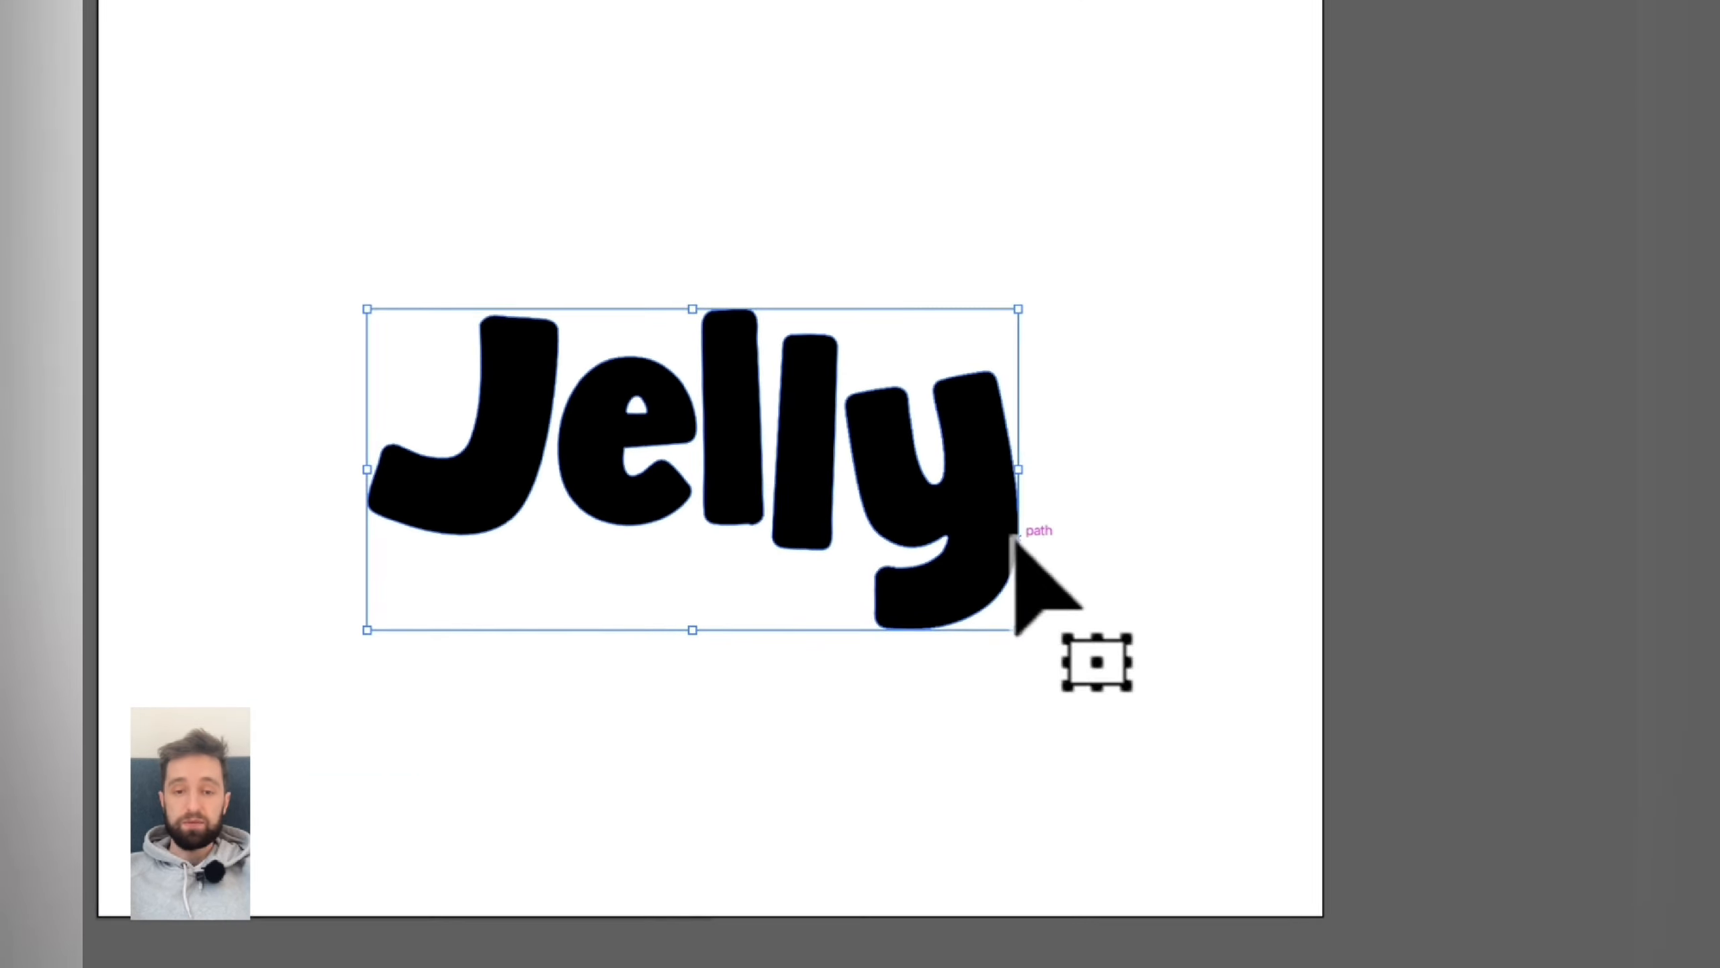
left_click_drag(1029, 557, 979, 538)
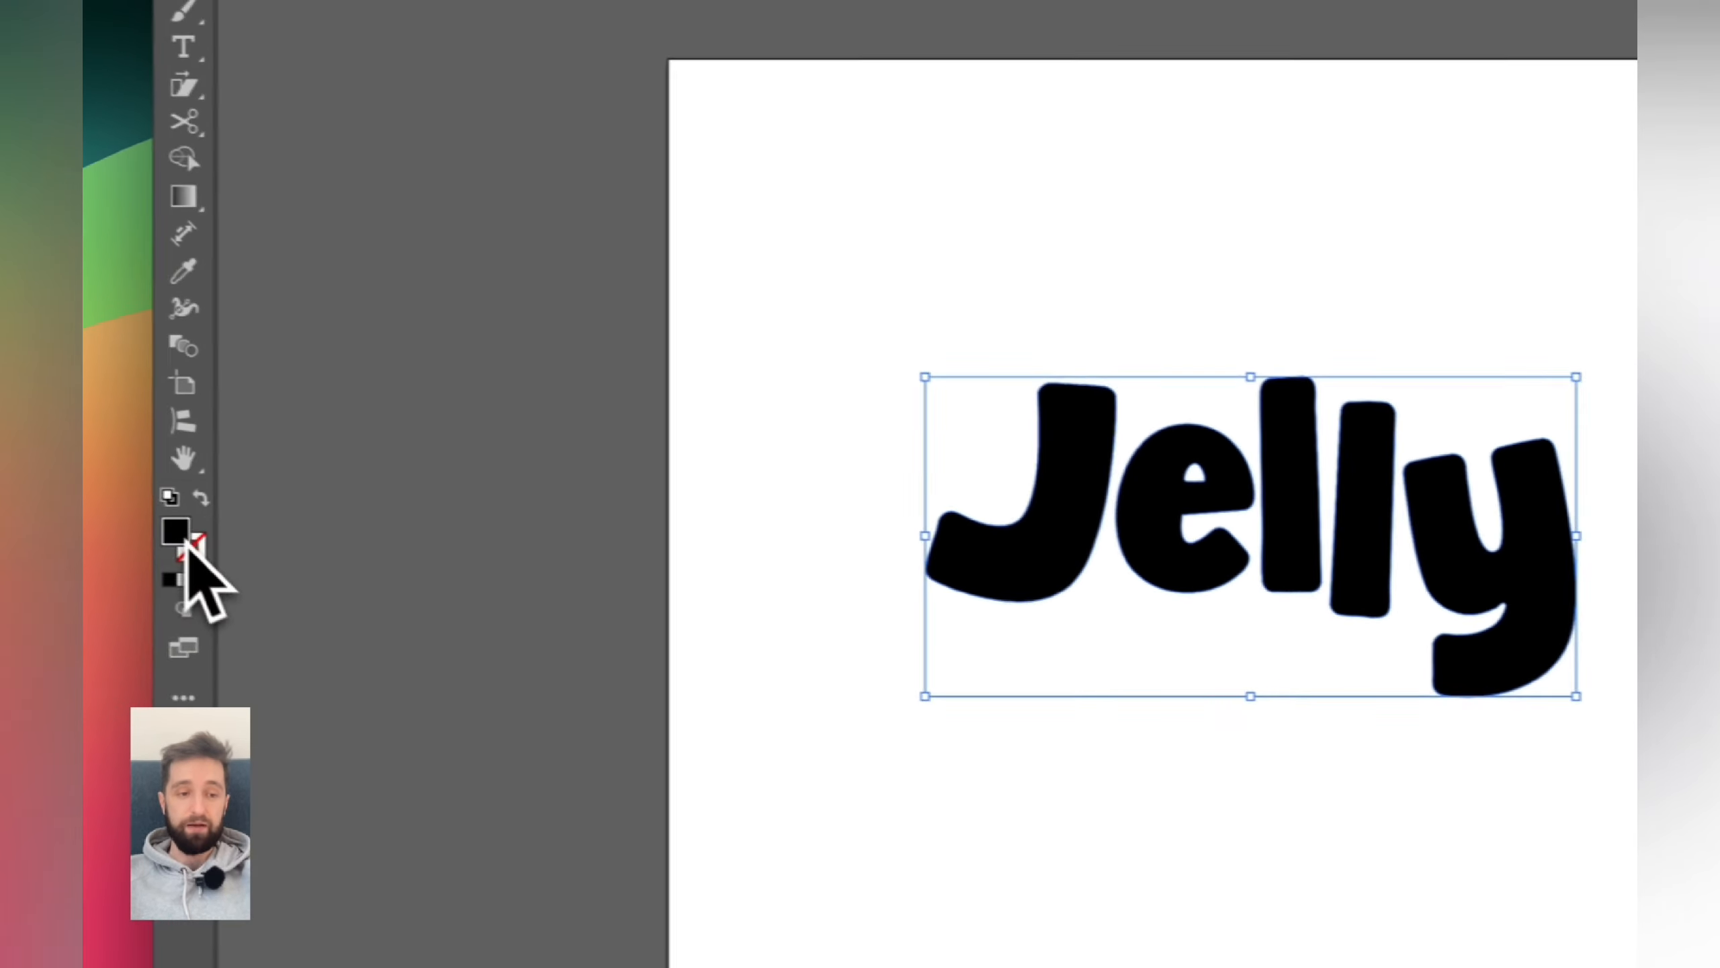
- Change the lettering's fill colour to light grey E0E0E0
double_click(180, 545)
left_click_drag(1443, 542, 1369, 501)
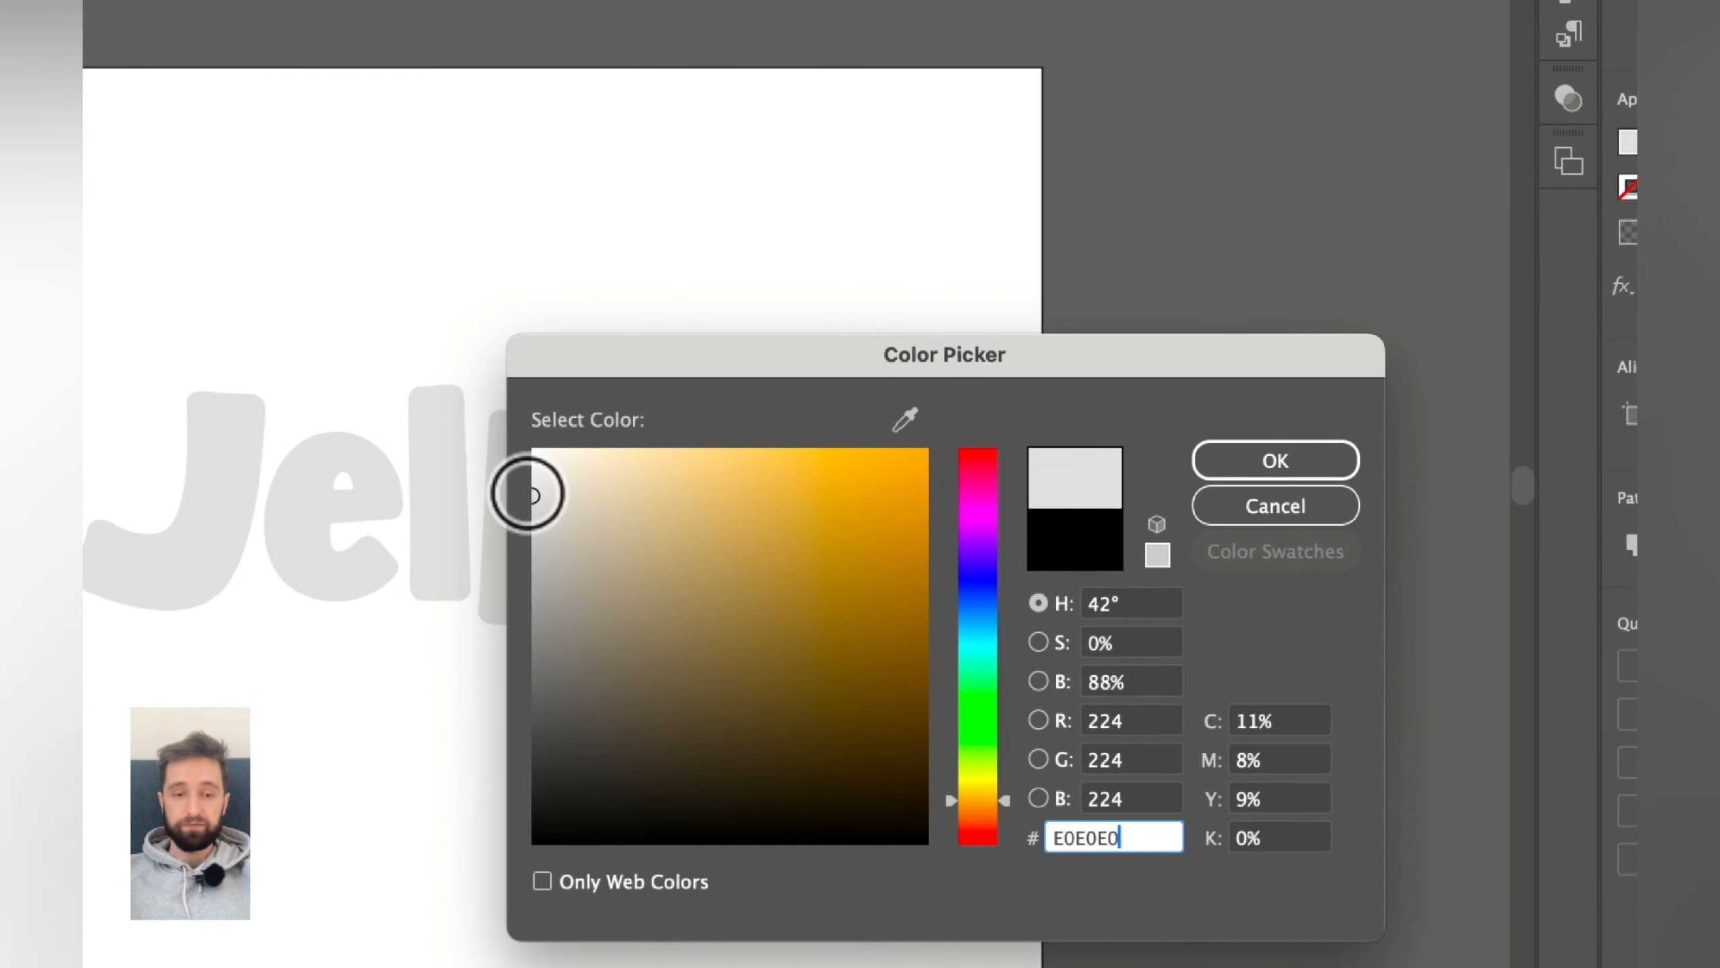
left_click(1227, 493)
left_click(955, 310)
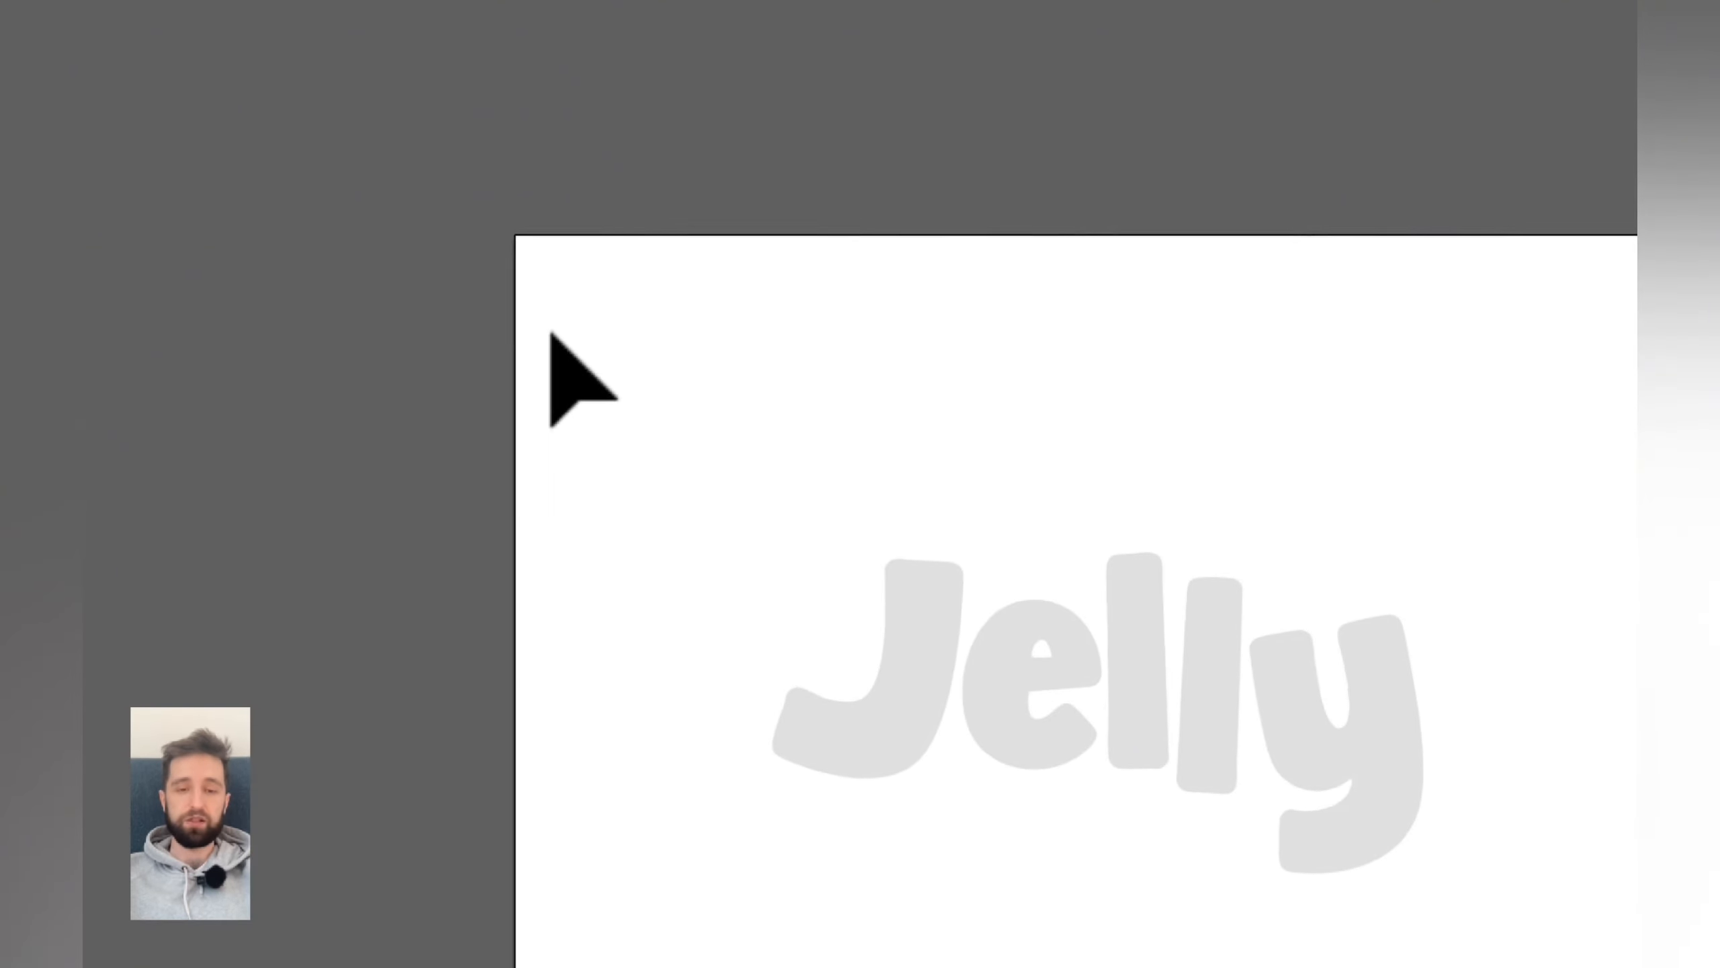
- Select the lettering and set its fill colour back to black 000000
left_click_drag(549, 331, 1227, 681)
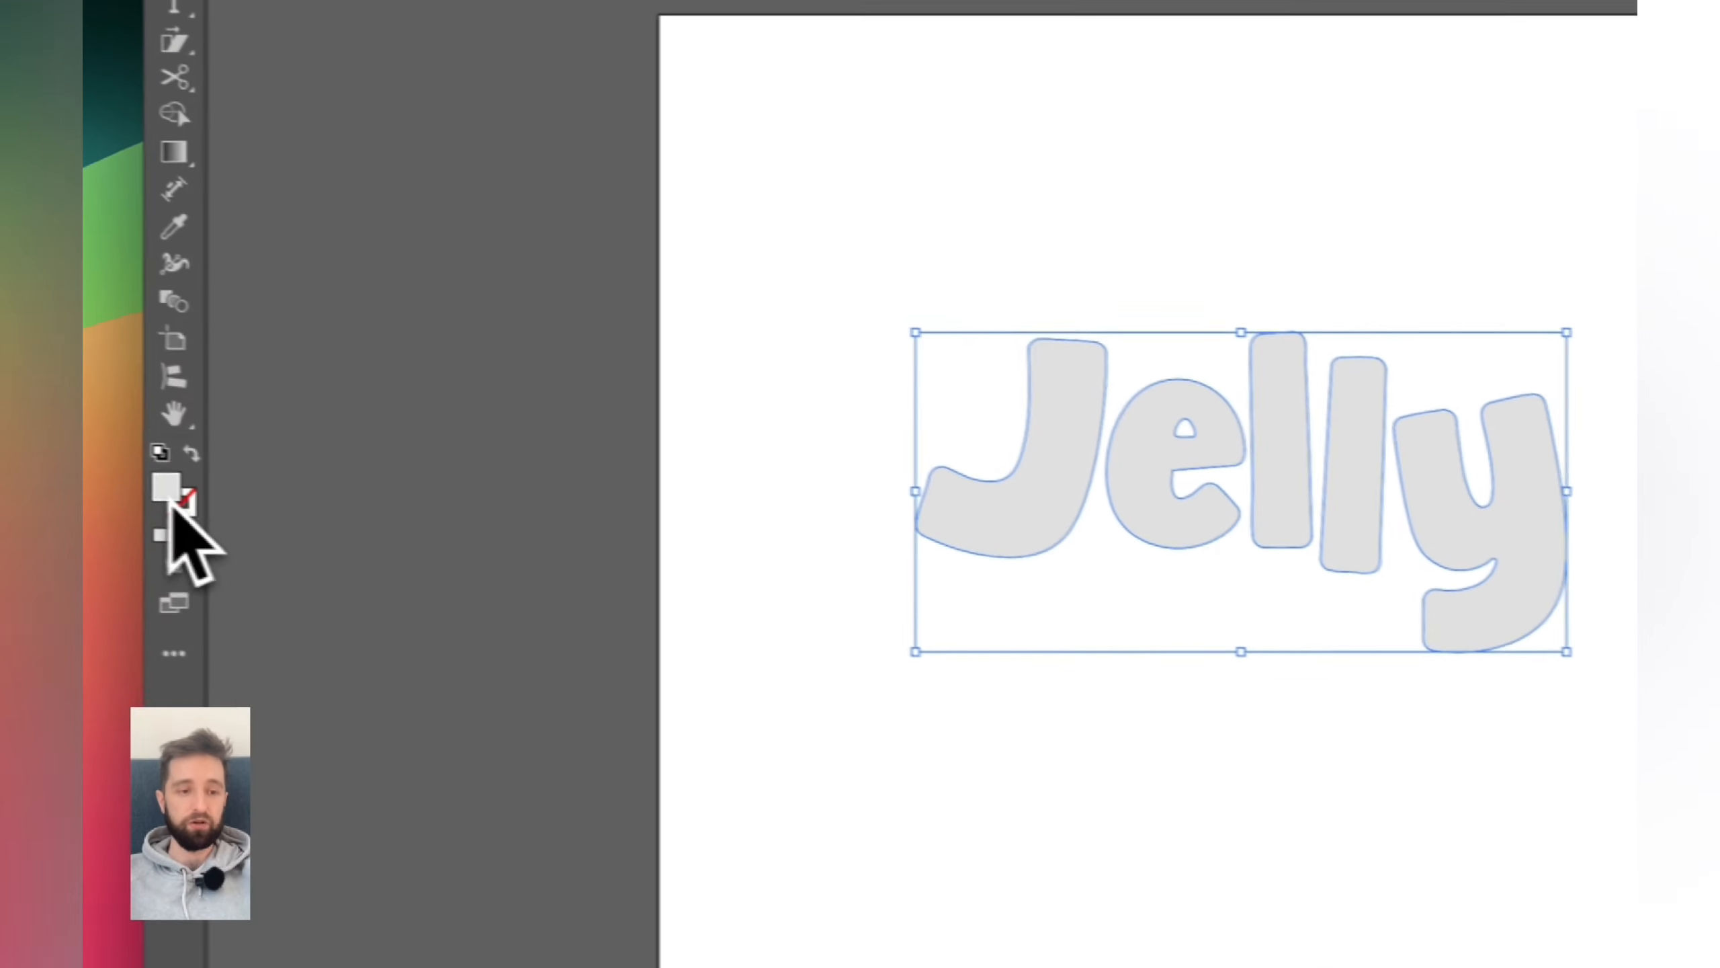
double_click(165, 492)
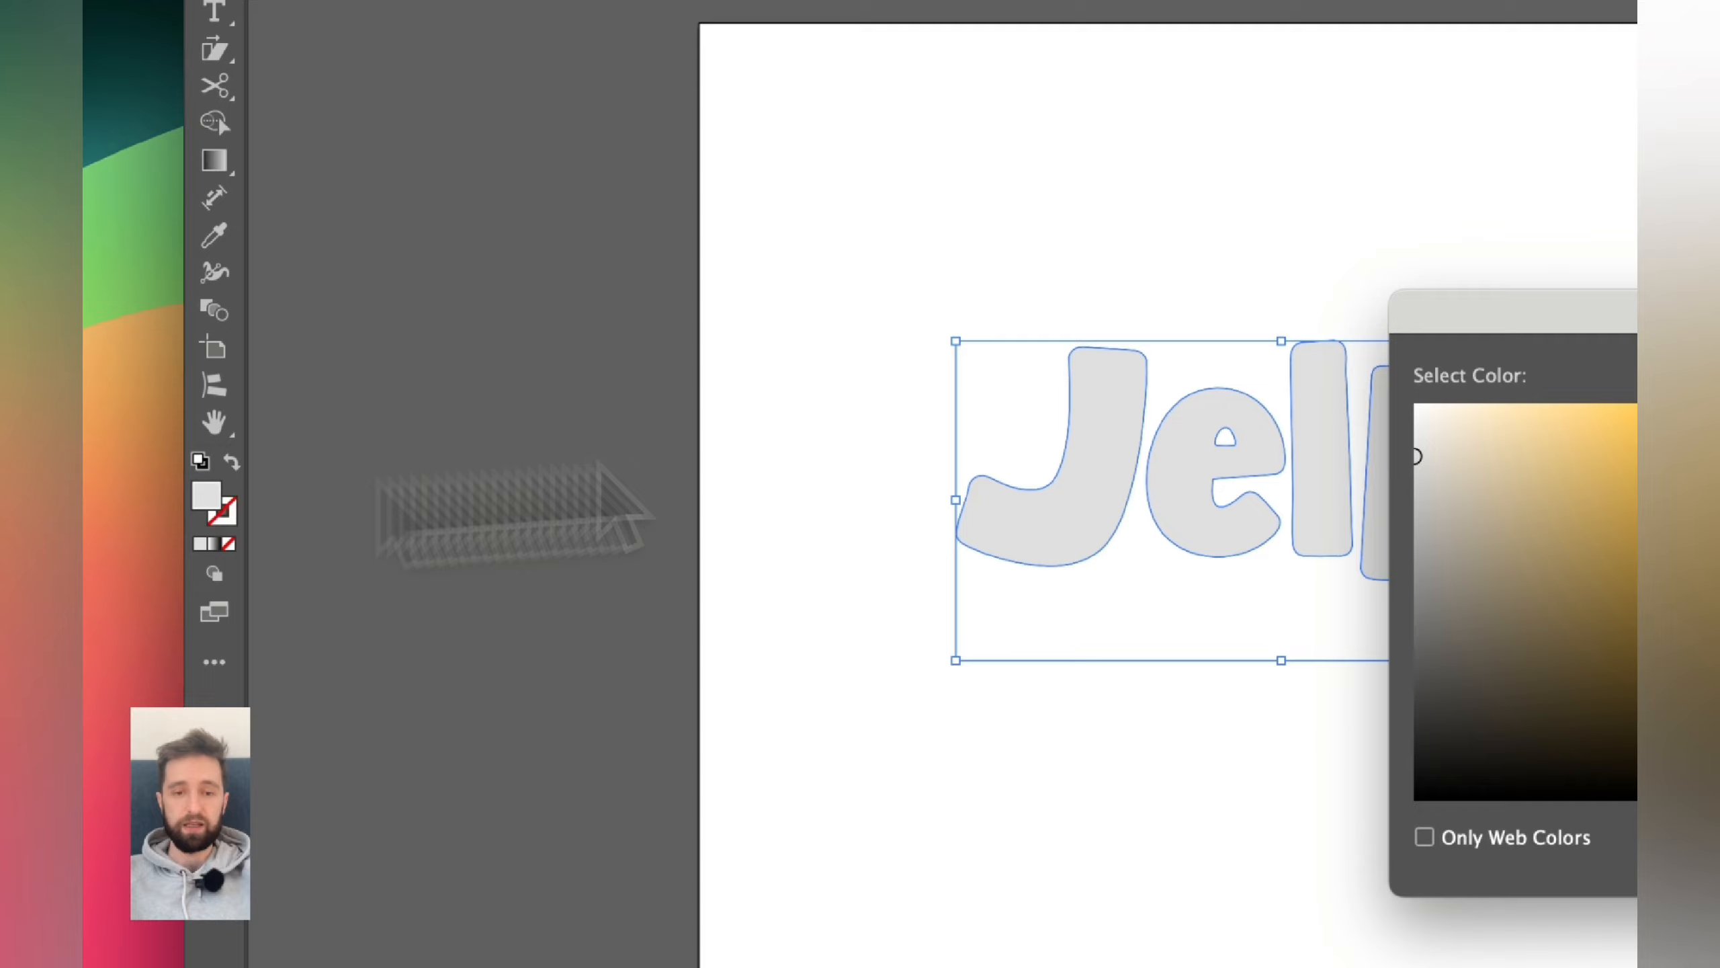
left_click_drag(1578, 708, 1402, 817)
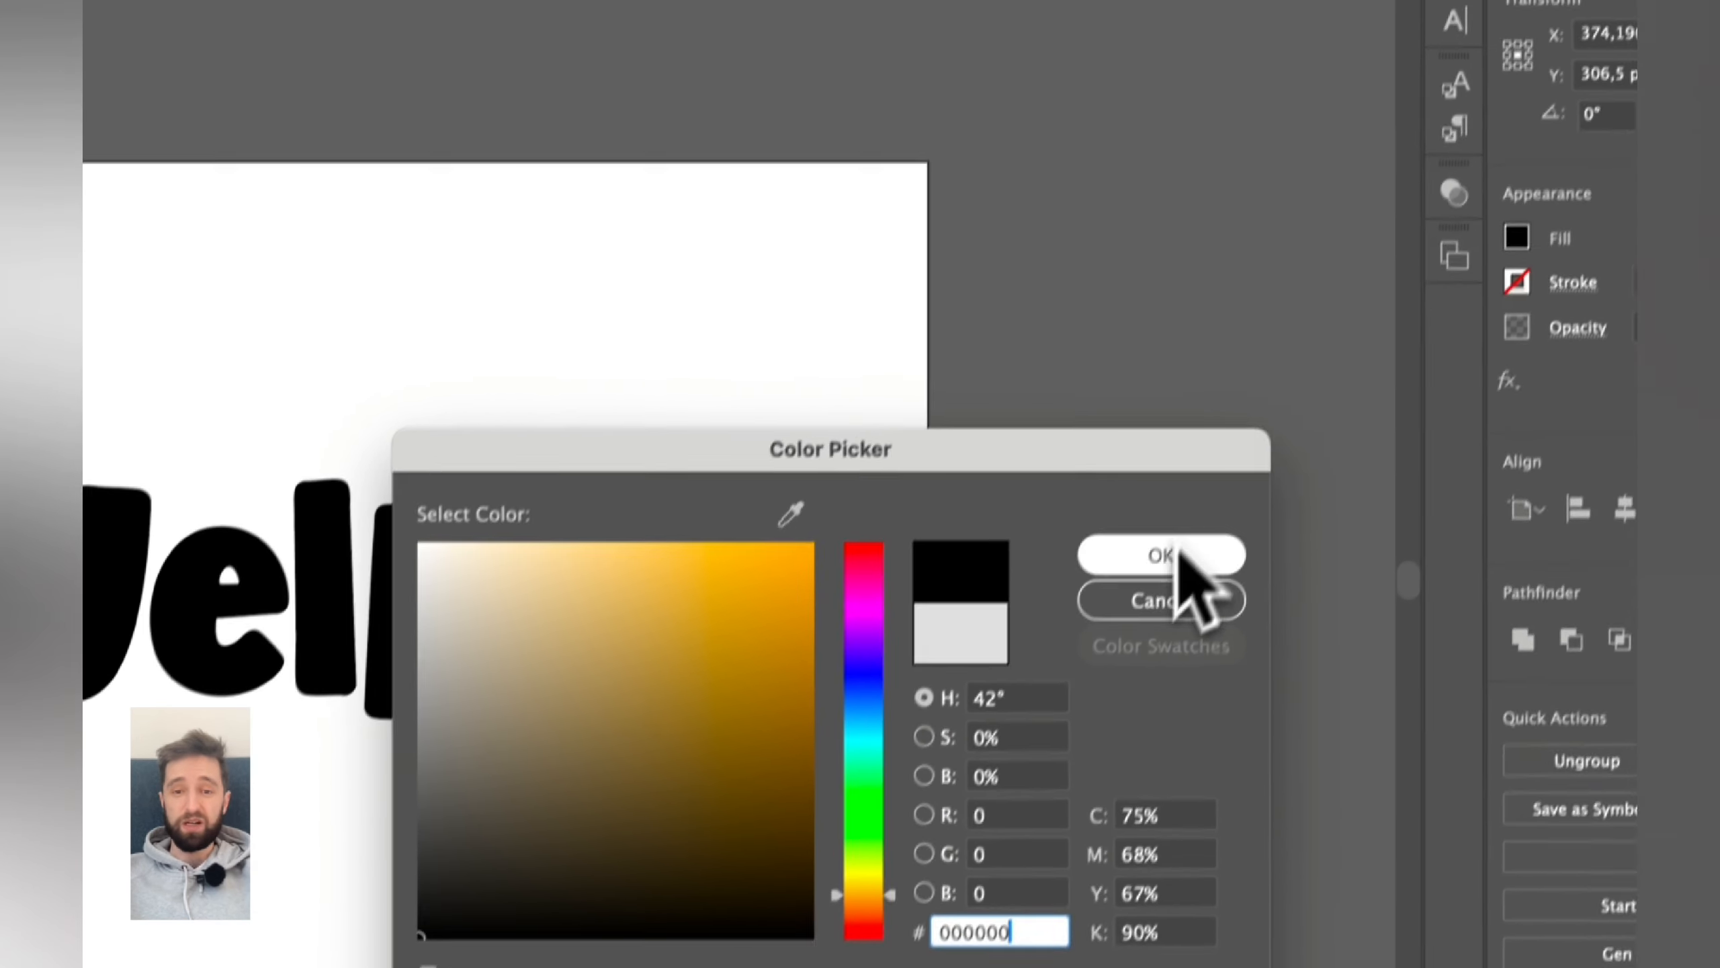
left_click(1110, 425)
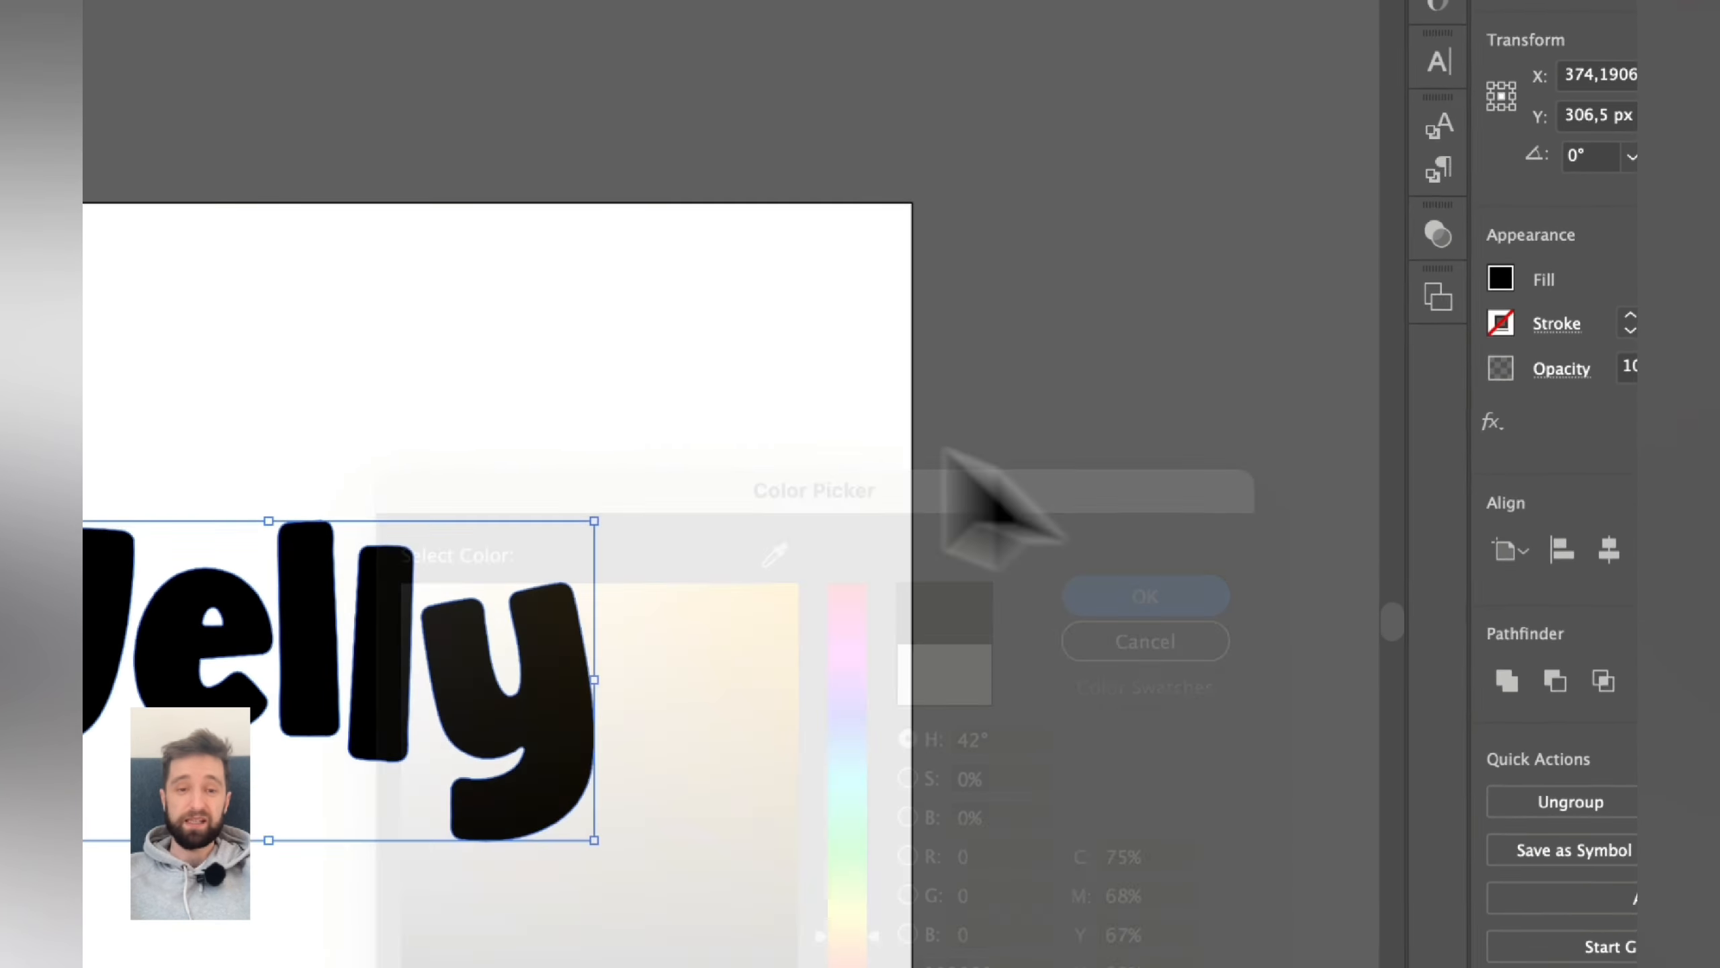
- Scale the Jelly lettering up to about 465 × 229 px and deselect it
left_click(479, 371)
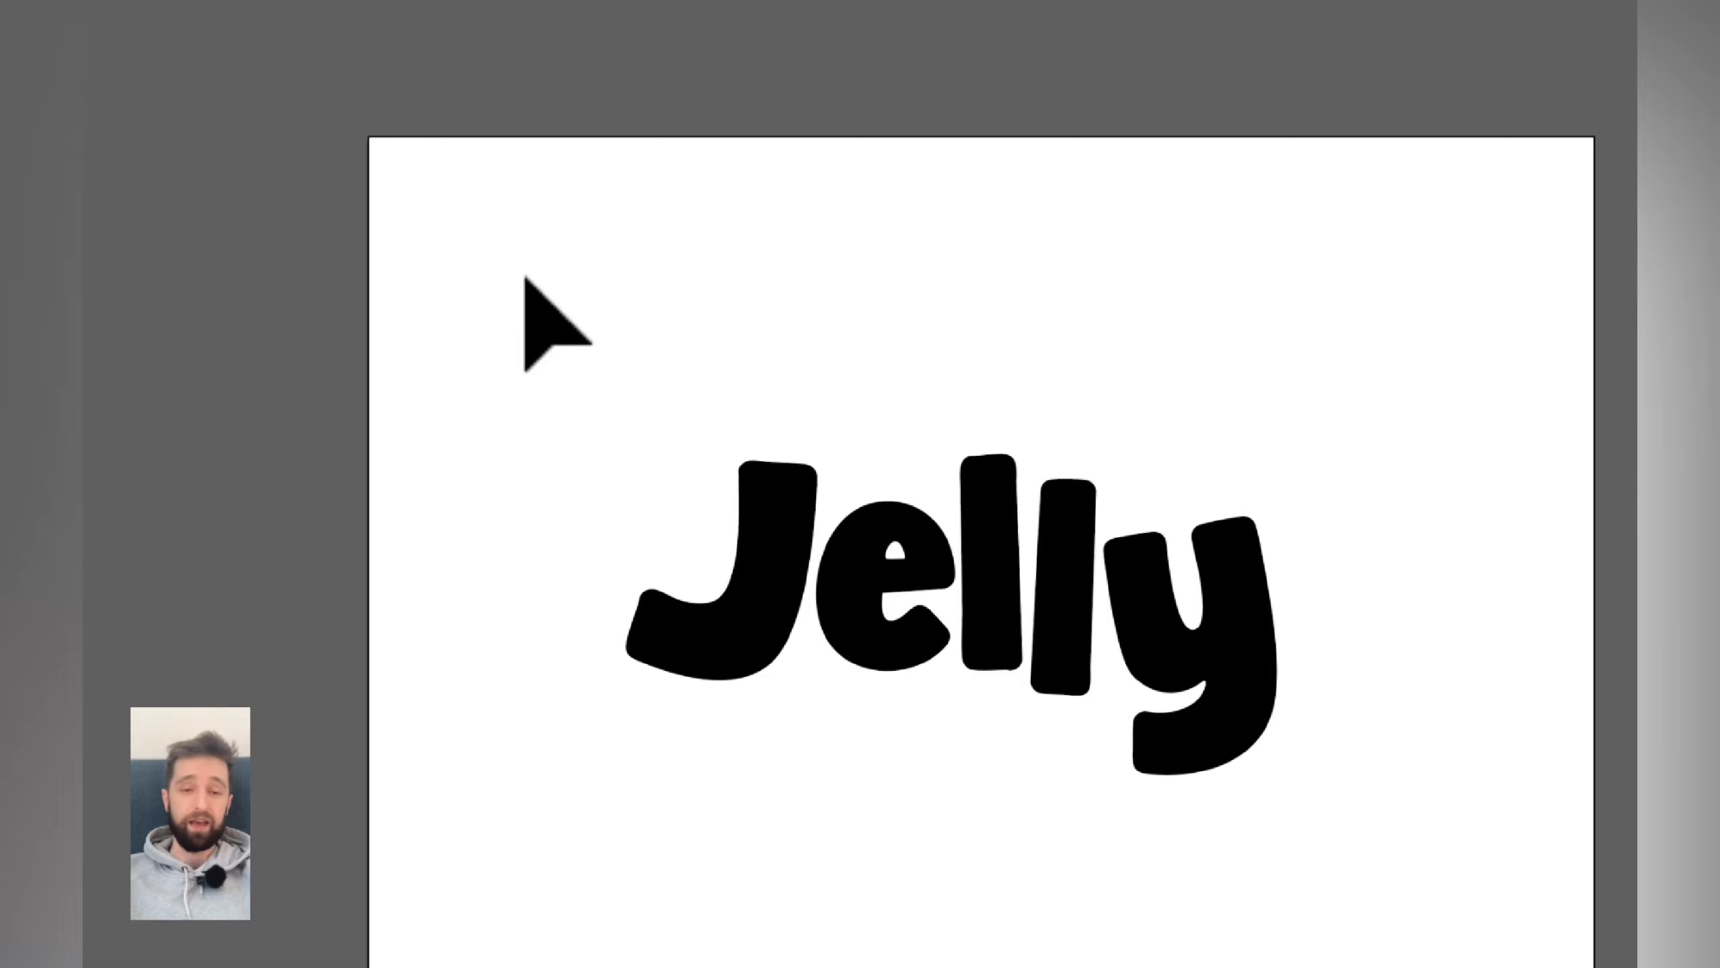
left_click_drag(527, 295, 1256, 729)
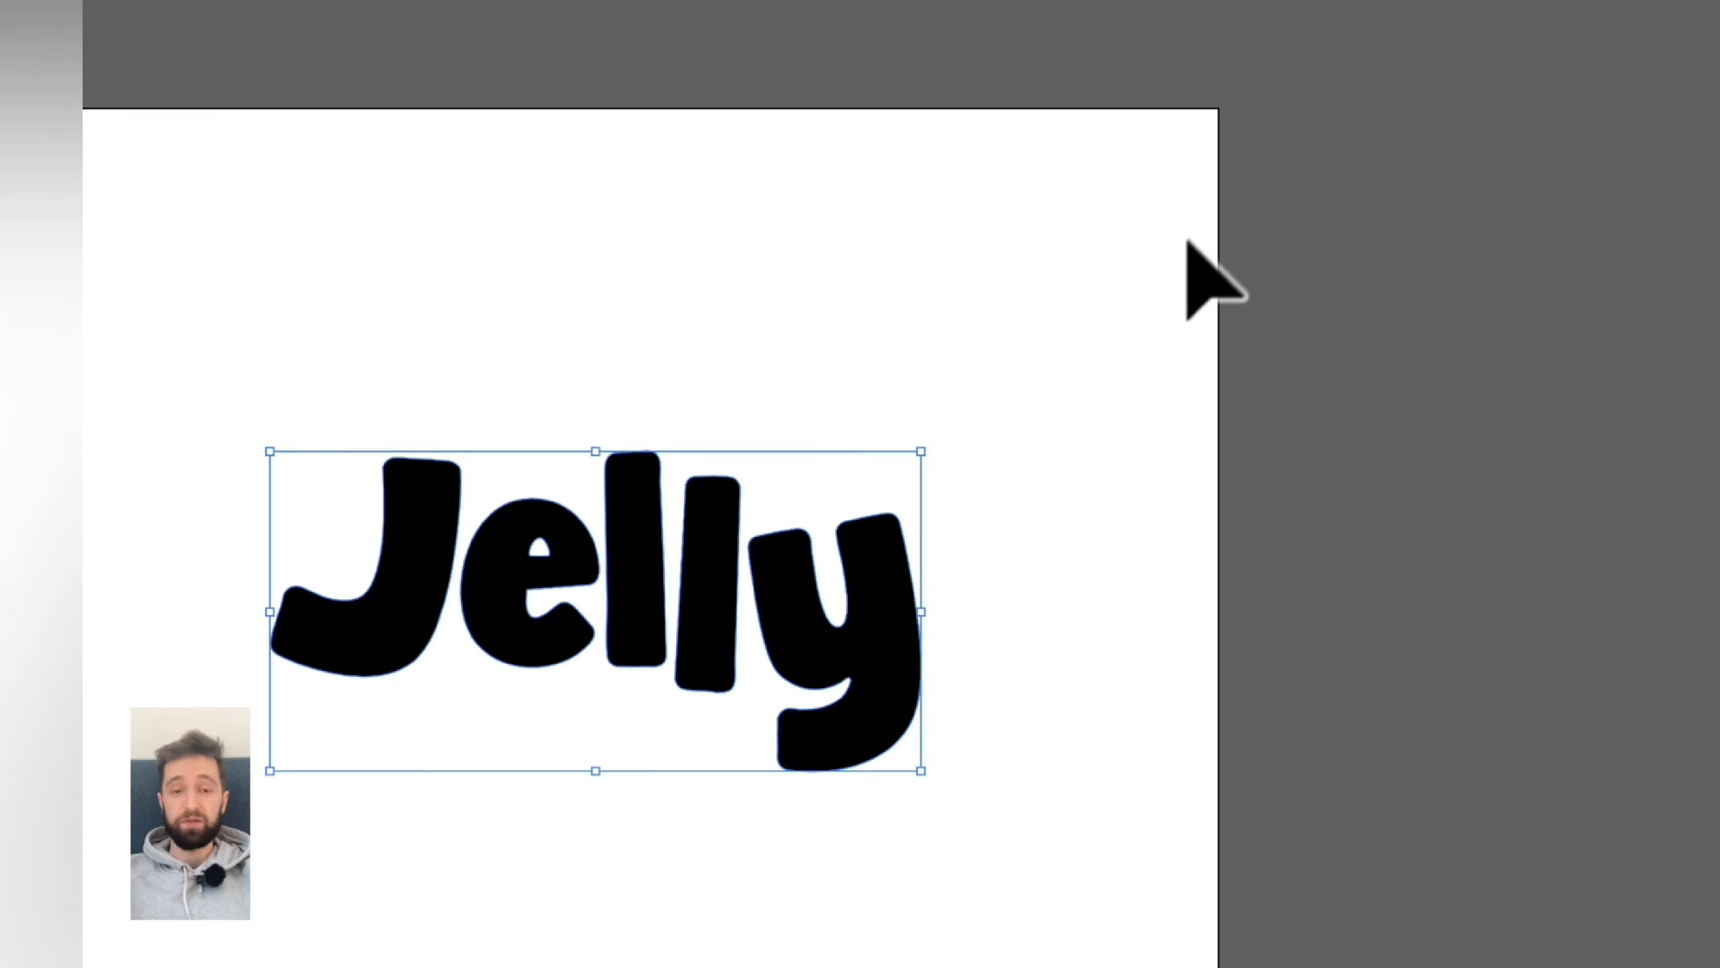
left_click(482, 267)
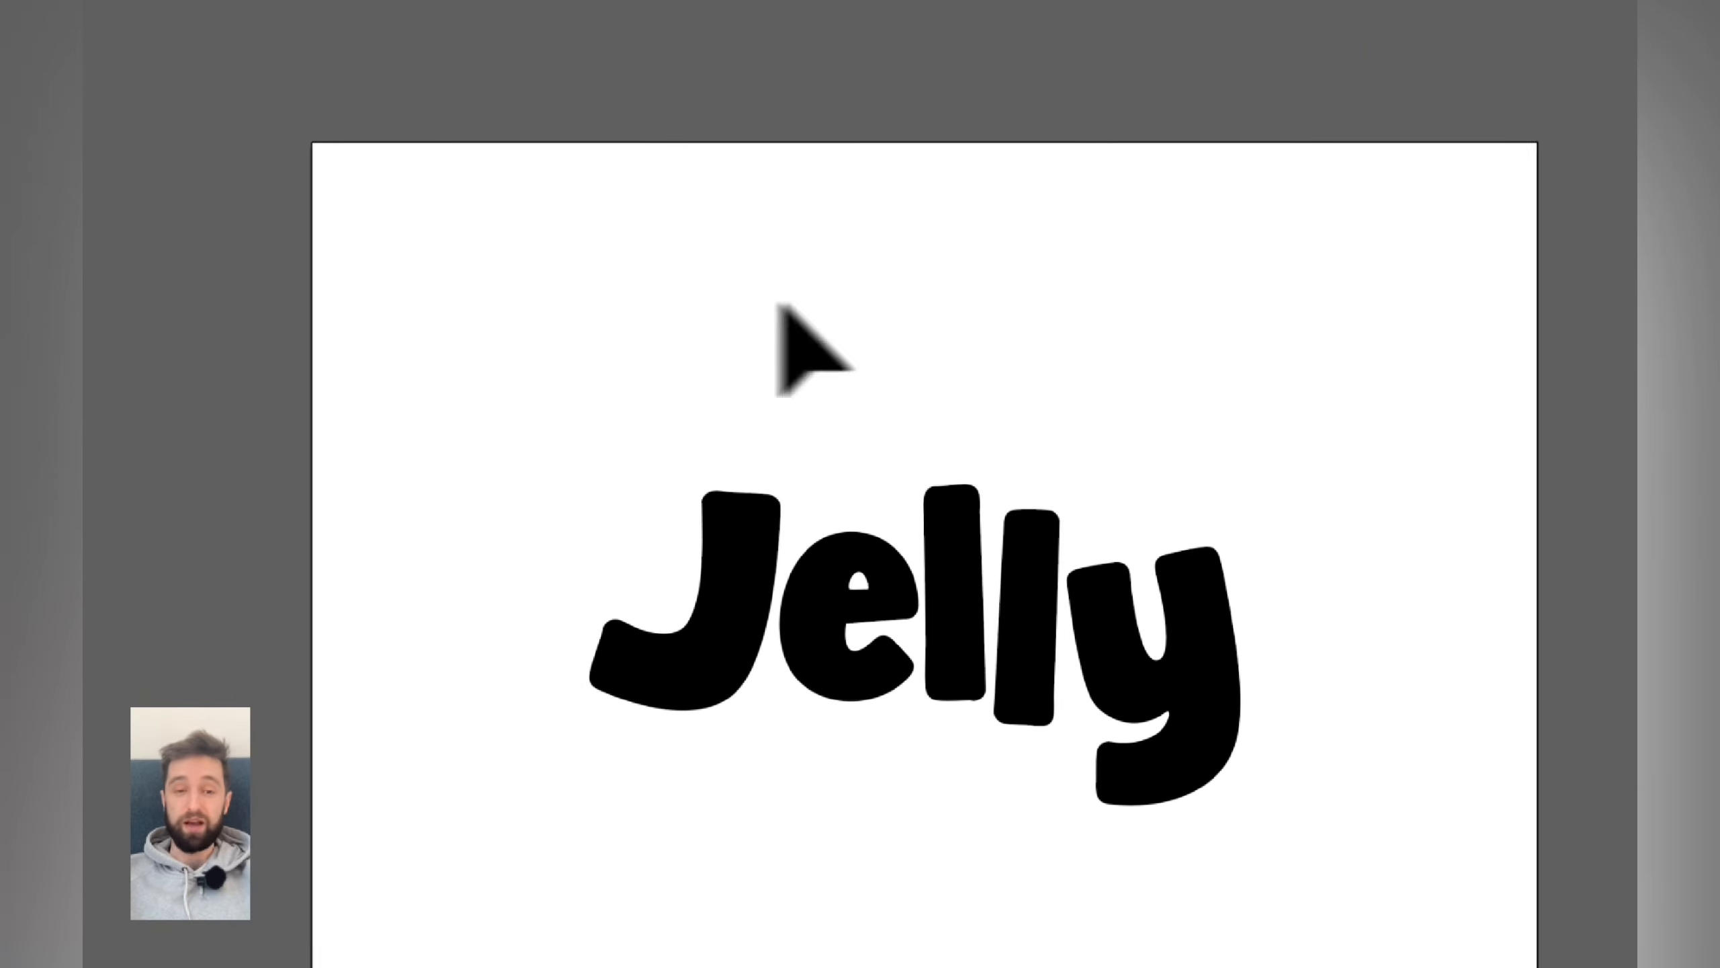
left_click_drag(624, 409, 1262, 426)
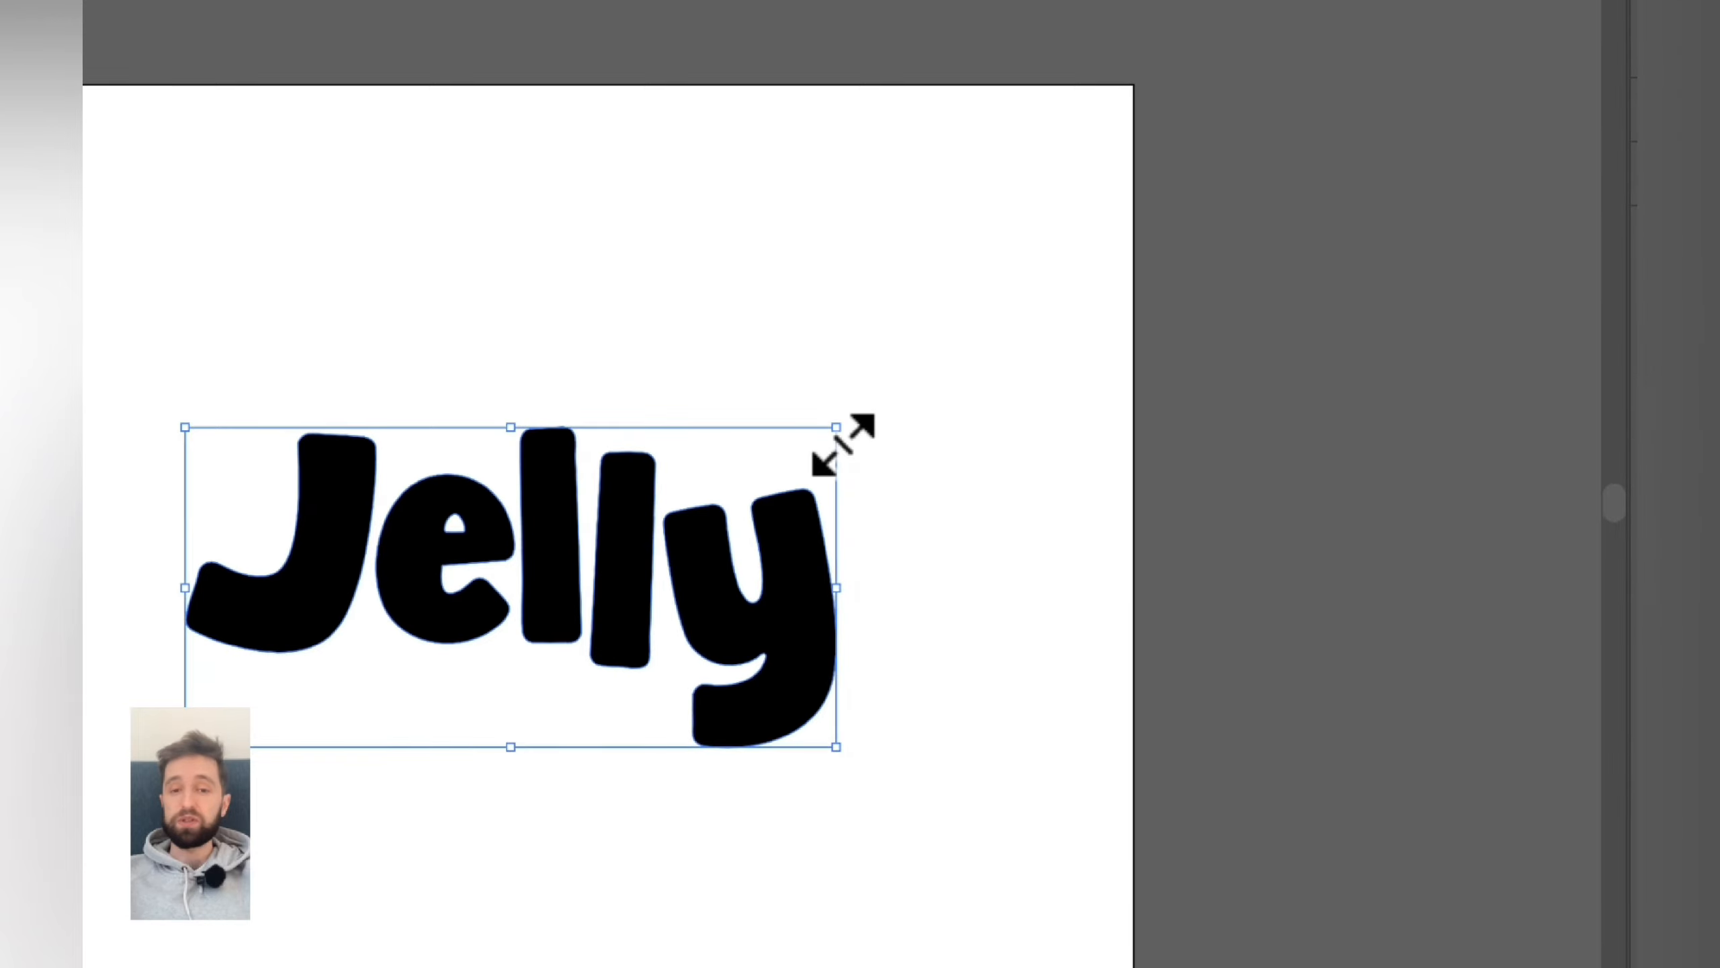
left_click_drag(1243, 490, 1465, 414)
left_click_drag(1061, 356, 926, 421)
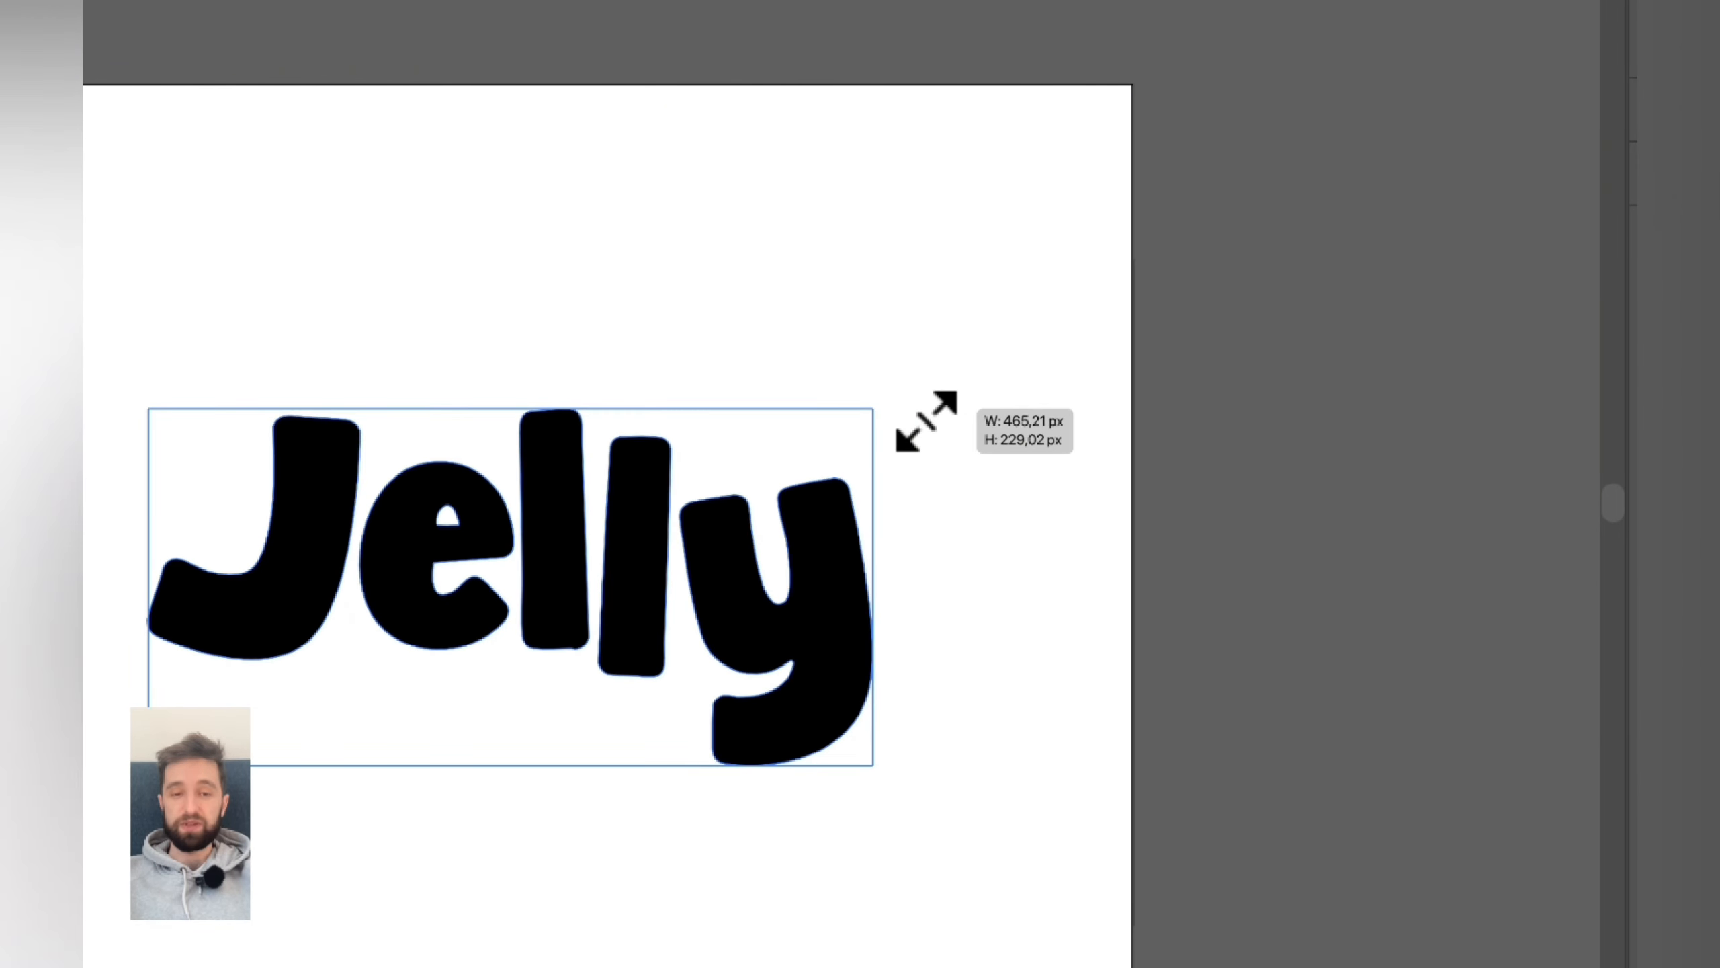
left_click(651, 272)
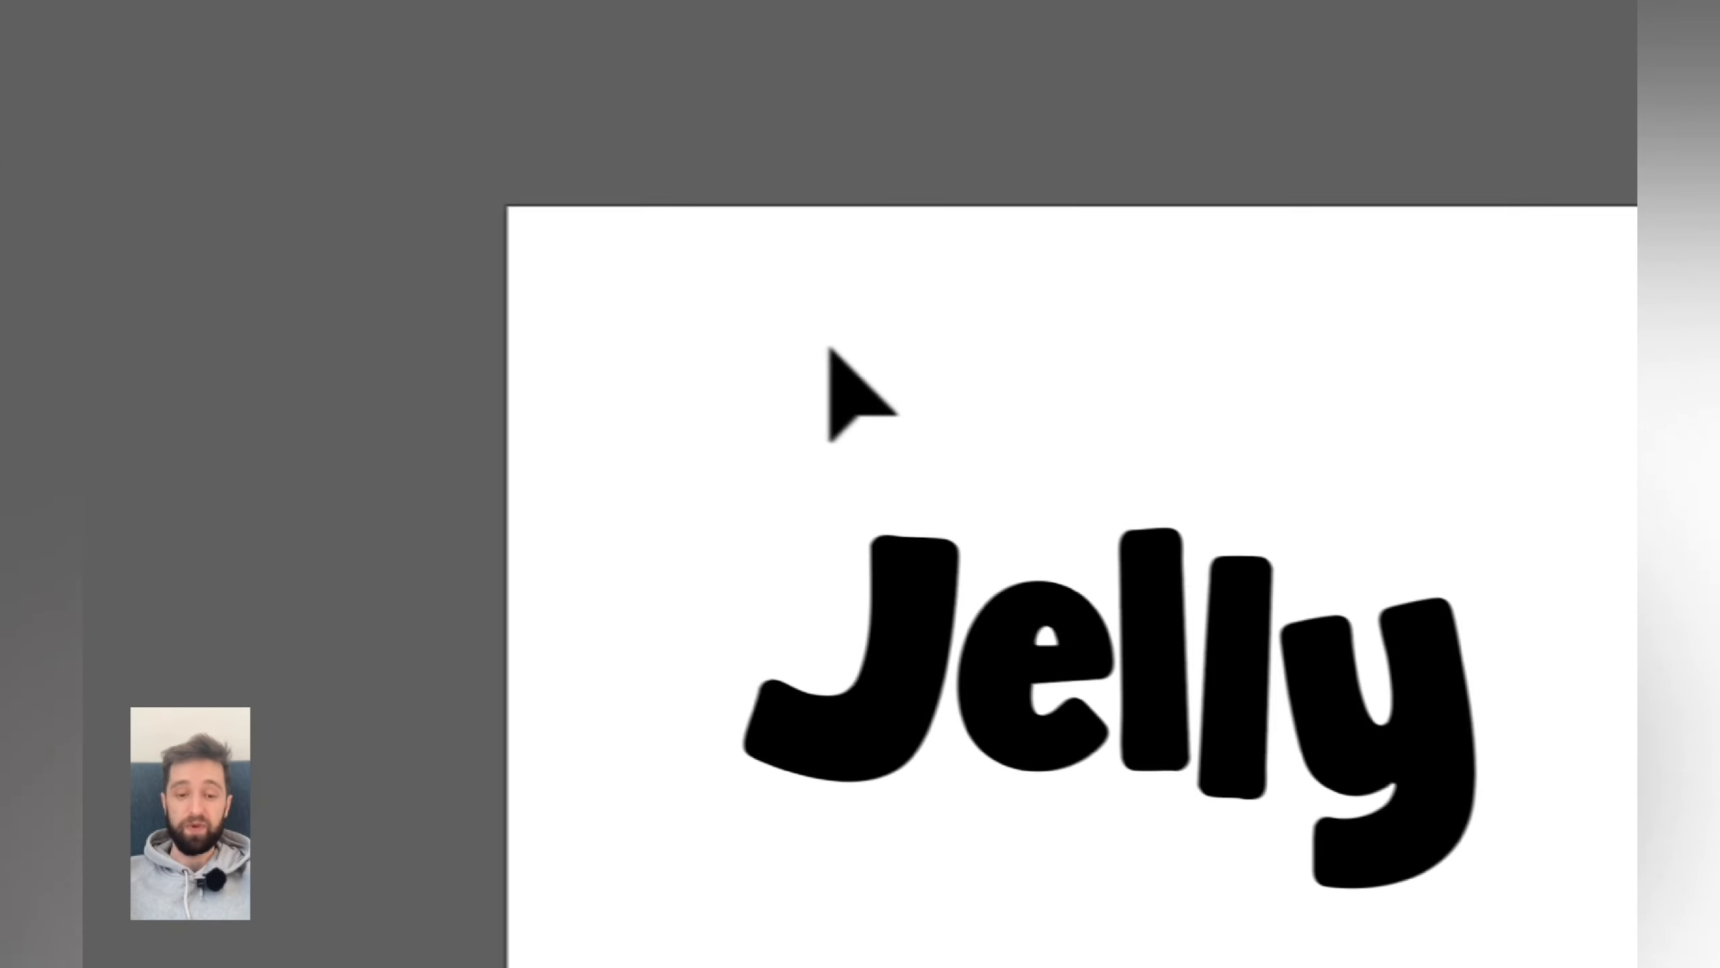
- Draw a rectangle across the artboard with the Rectangle tool
key("m")
left_click_drag(566, 219, 1719, 967)
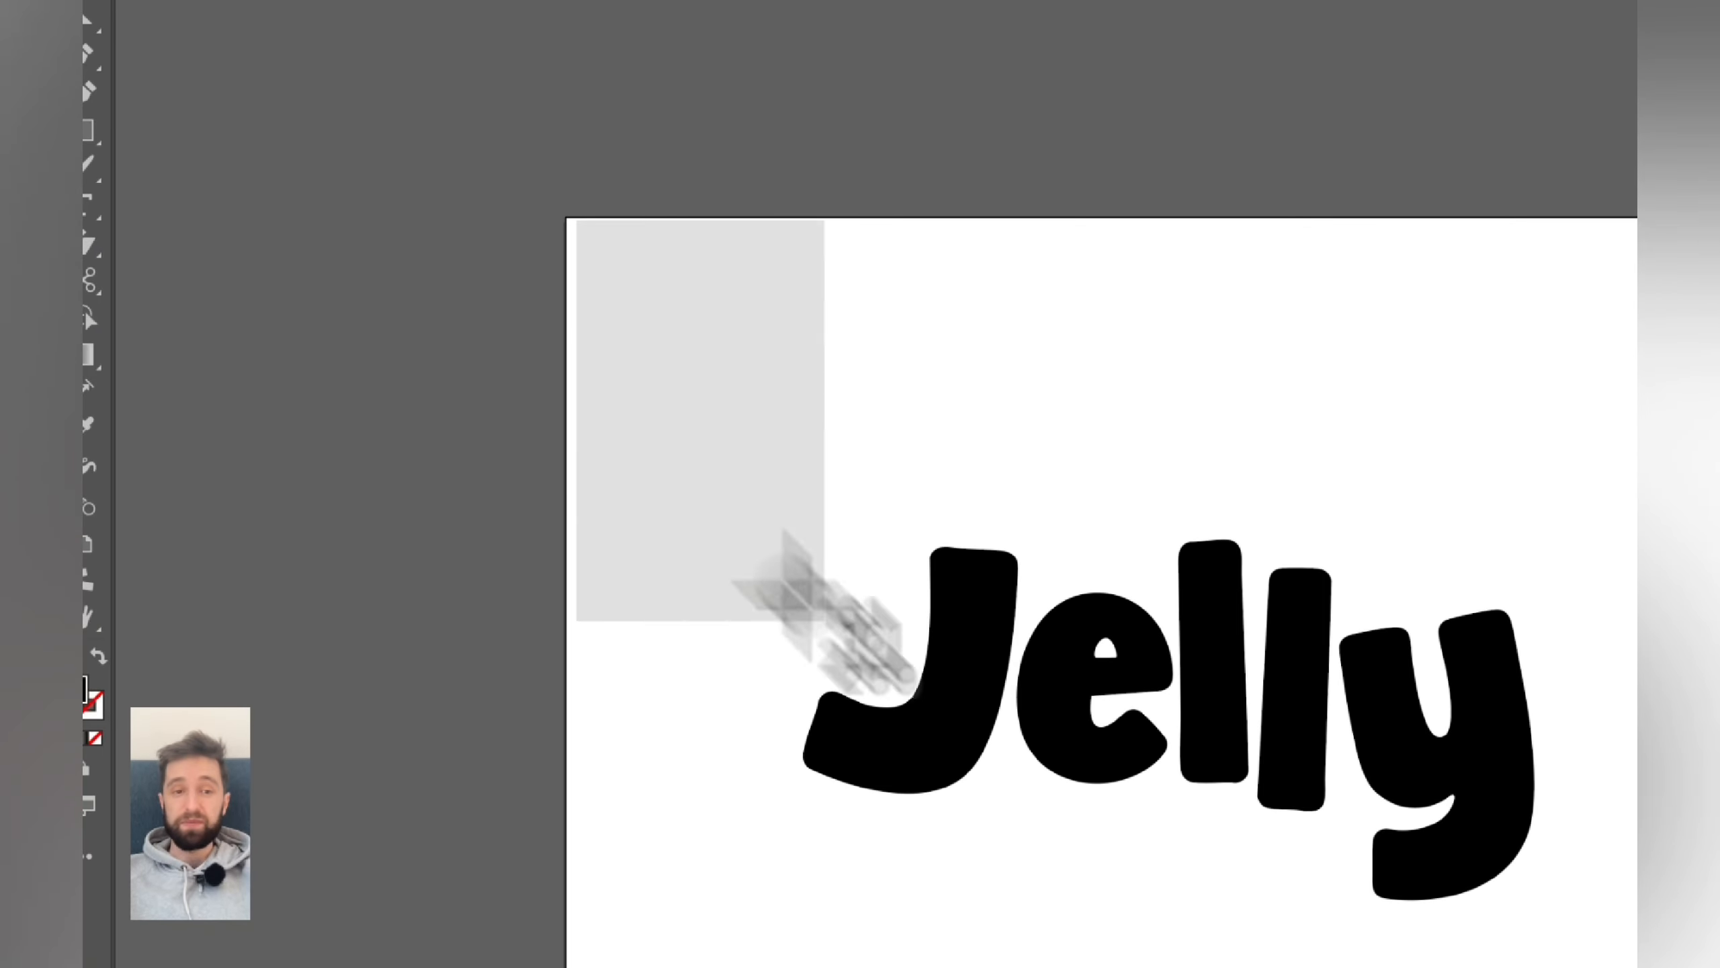
left_click_drag(1230, 693, 1168, 710)
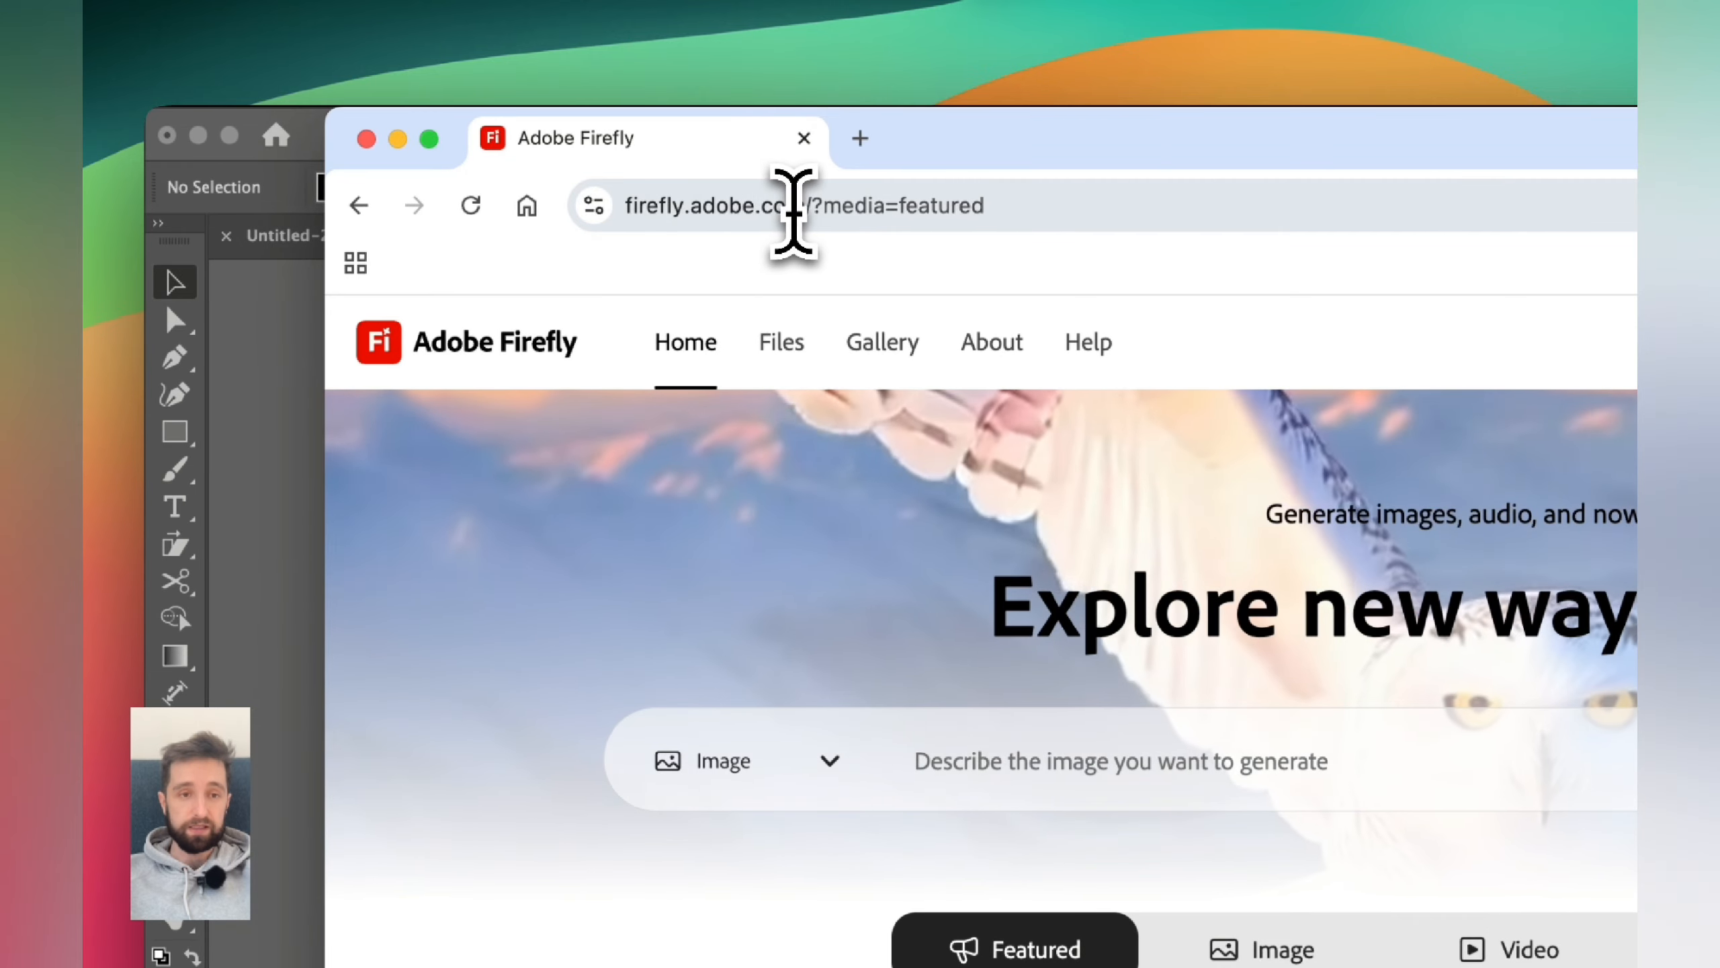
- Generate Firefly images from the prompt 'green realistic jelly shape isolated on black background'
left_click_drag(799, 206, 599, 206)
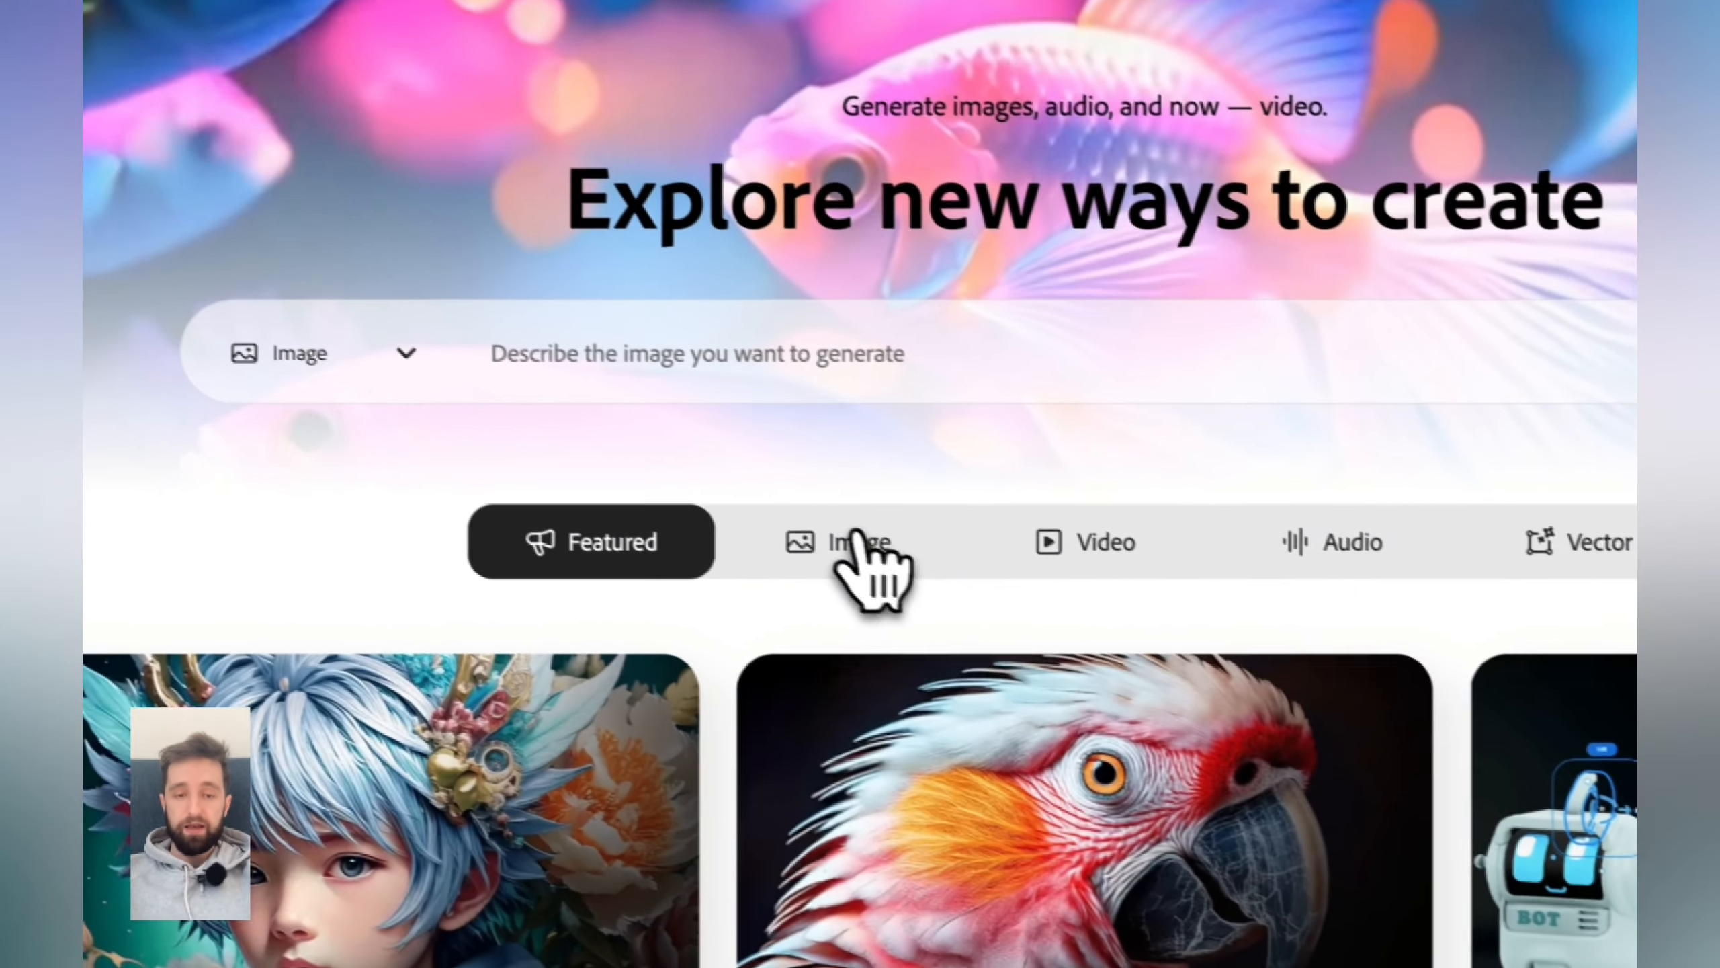
left_click(856, 539)
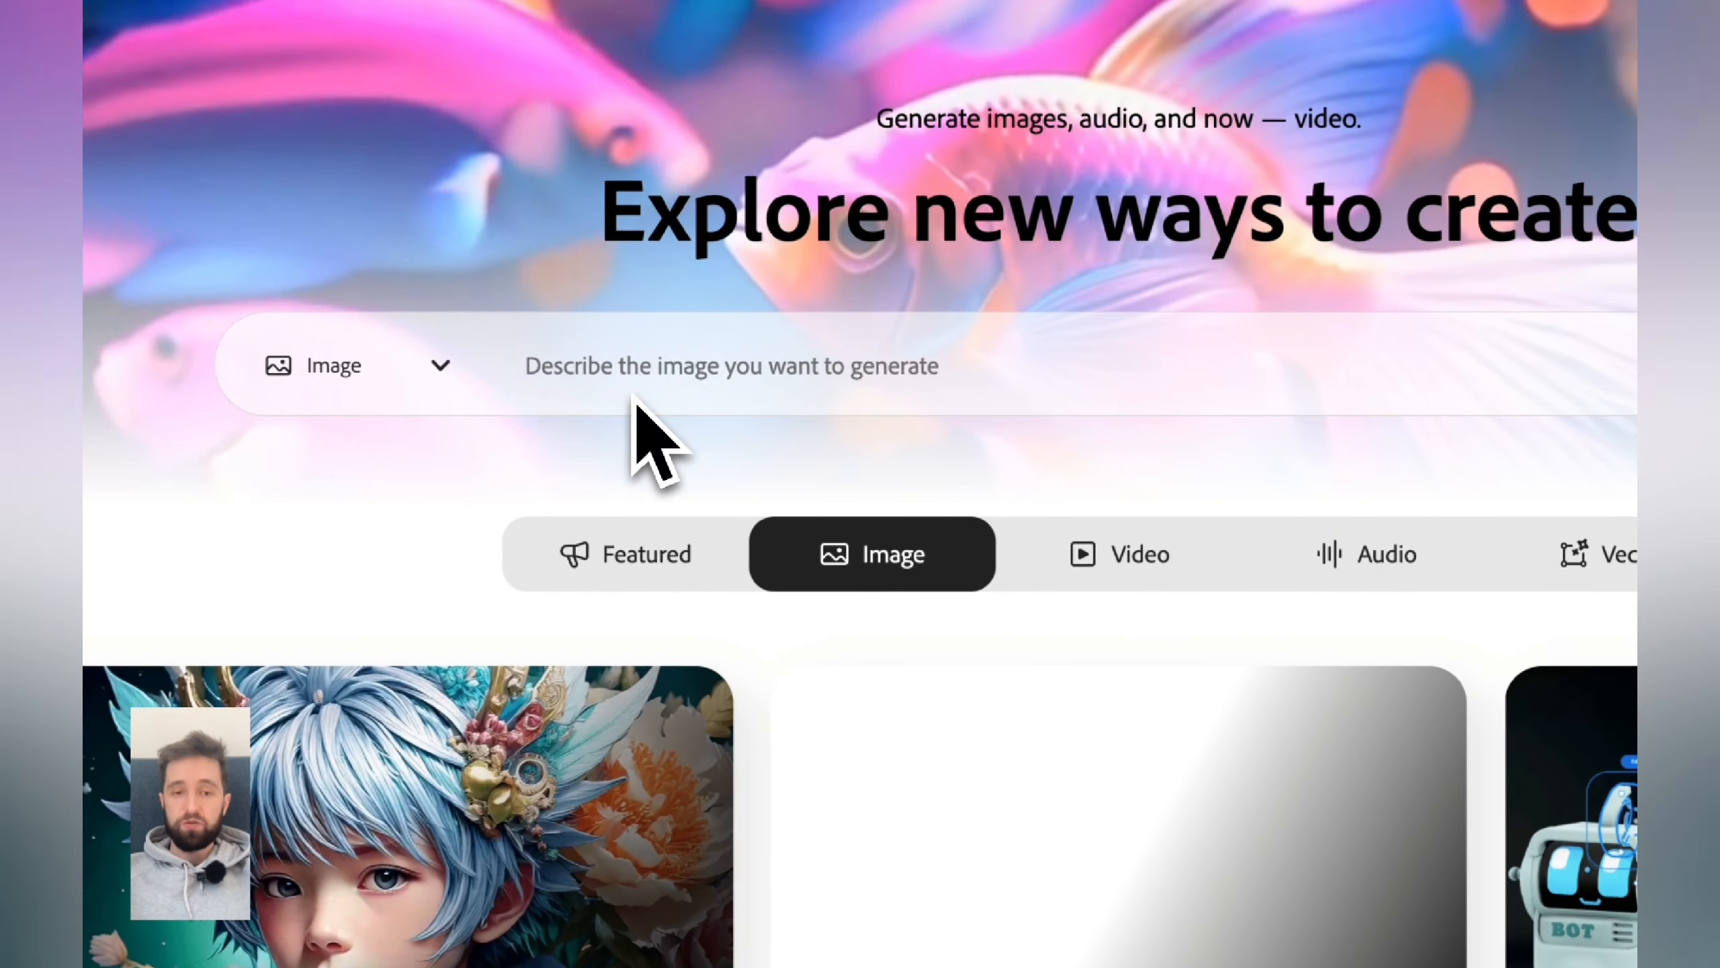
left_click(579, 353)
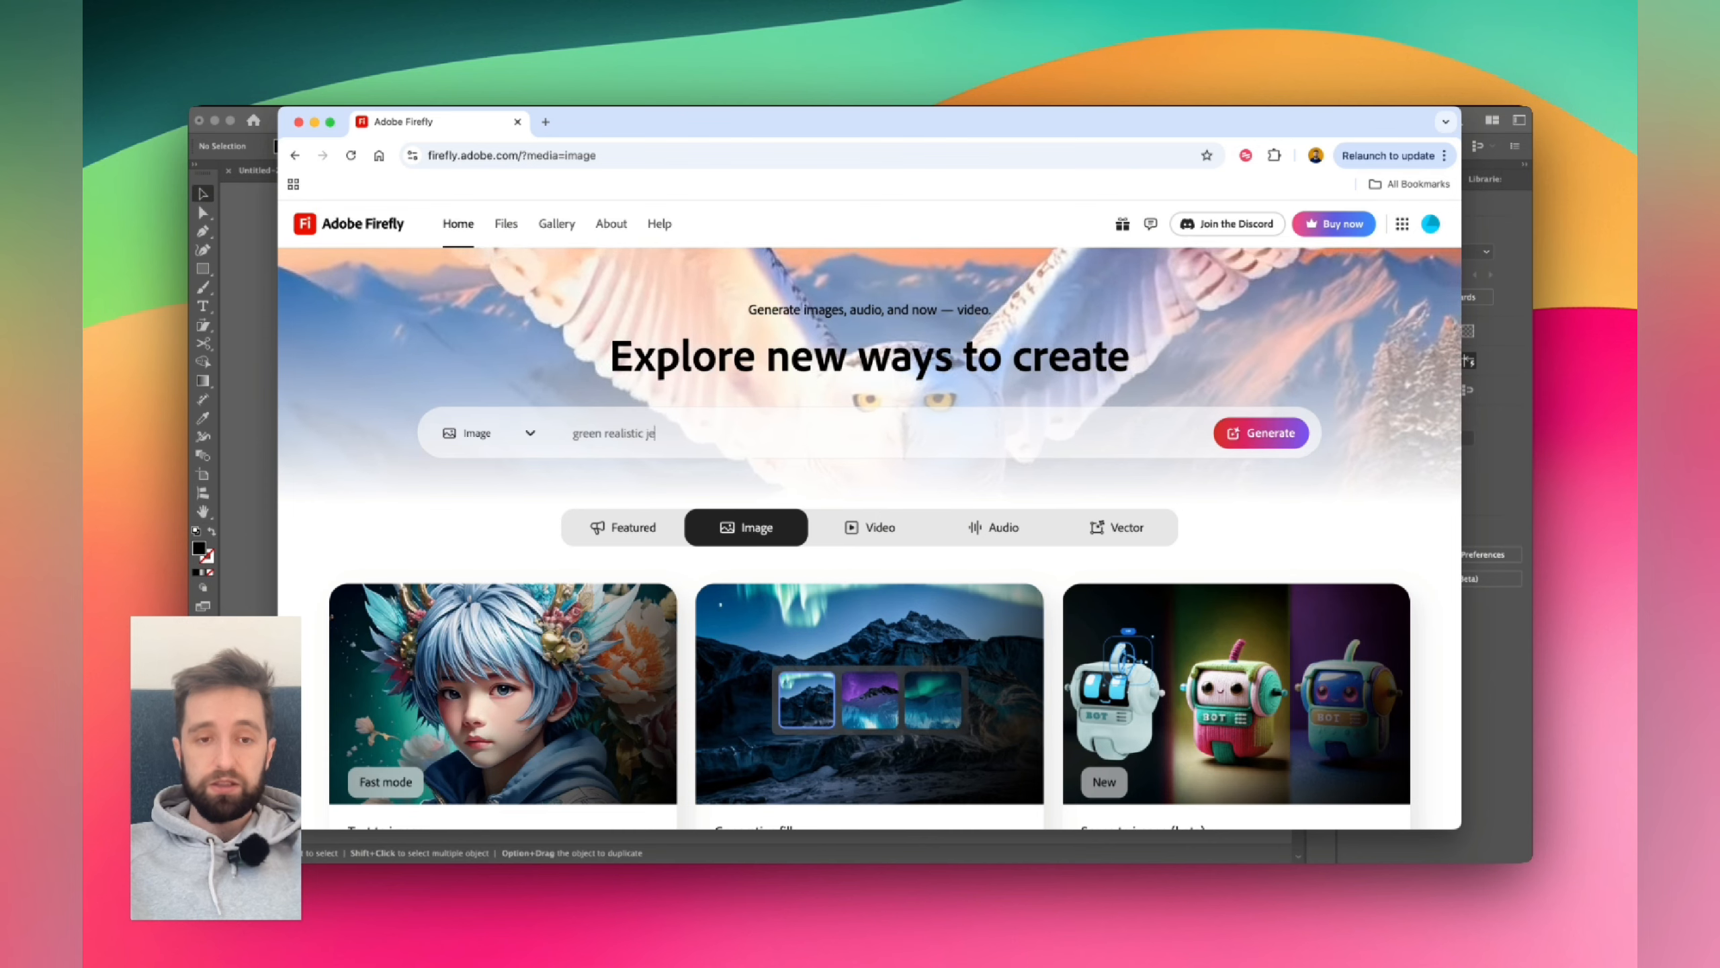
type("y shap")
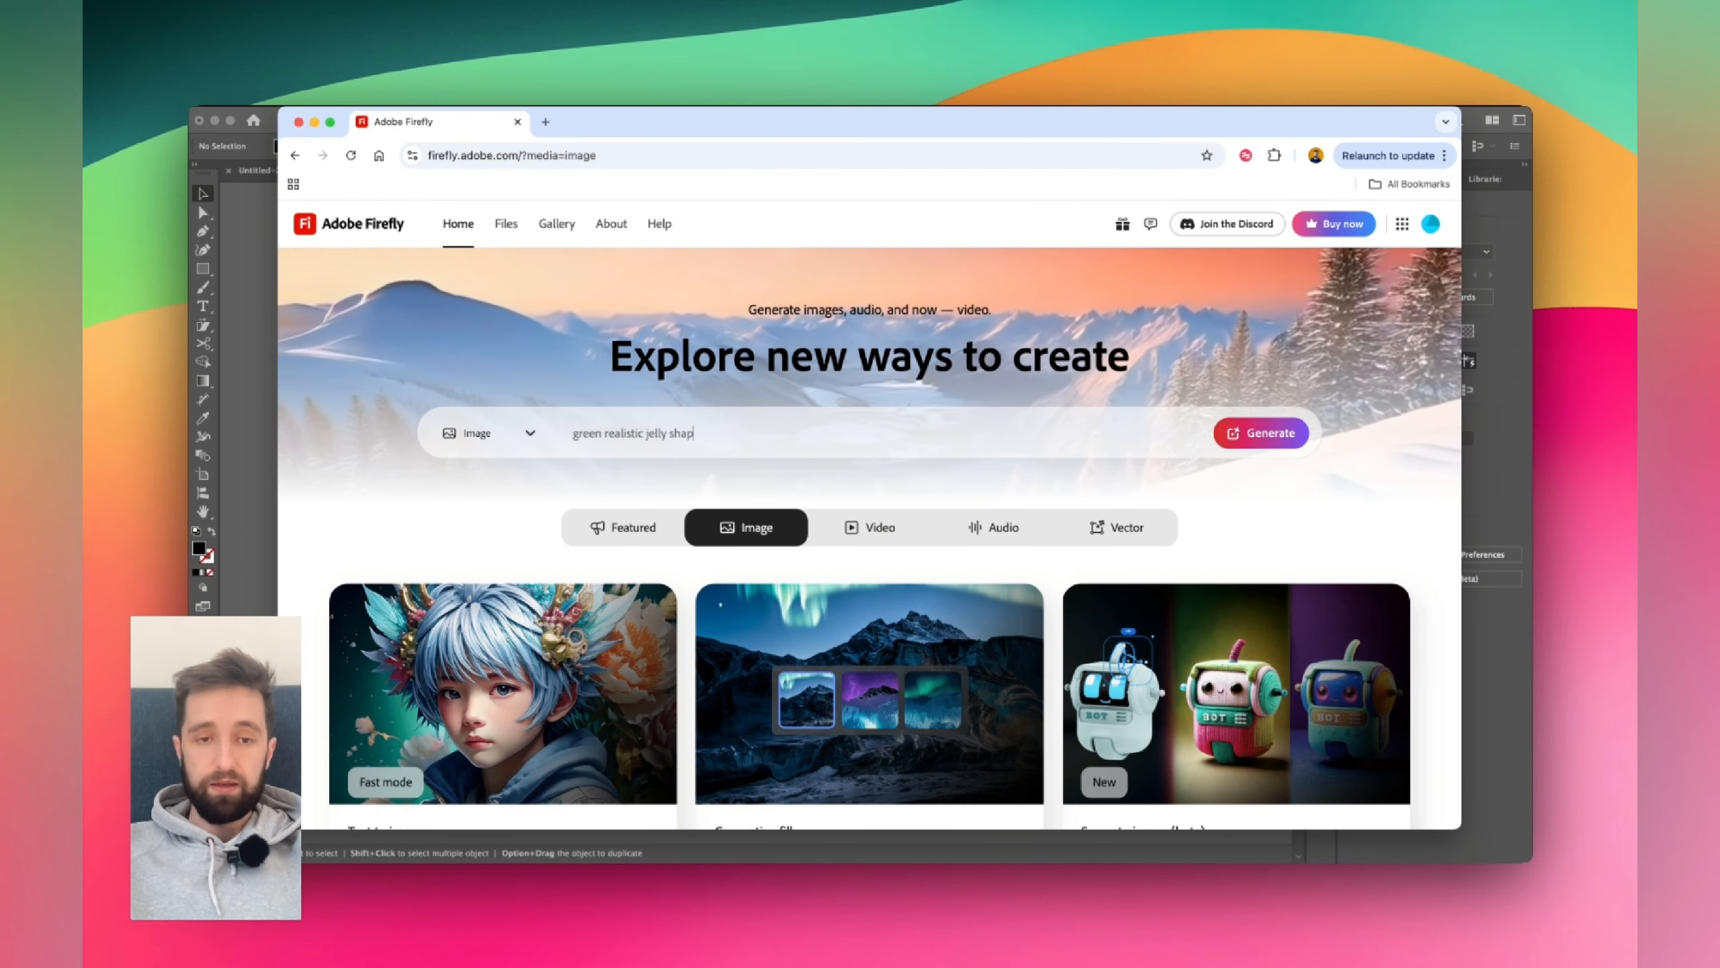
type("e isolated on black back")
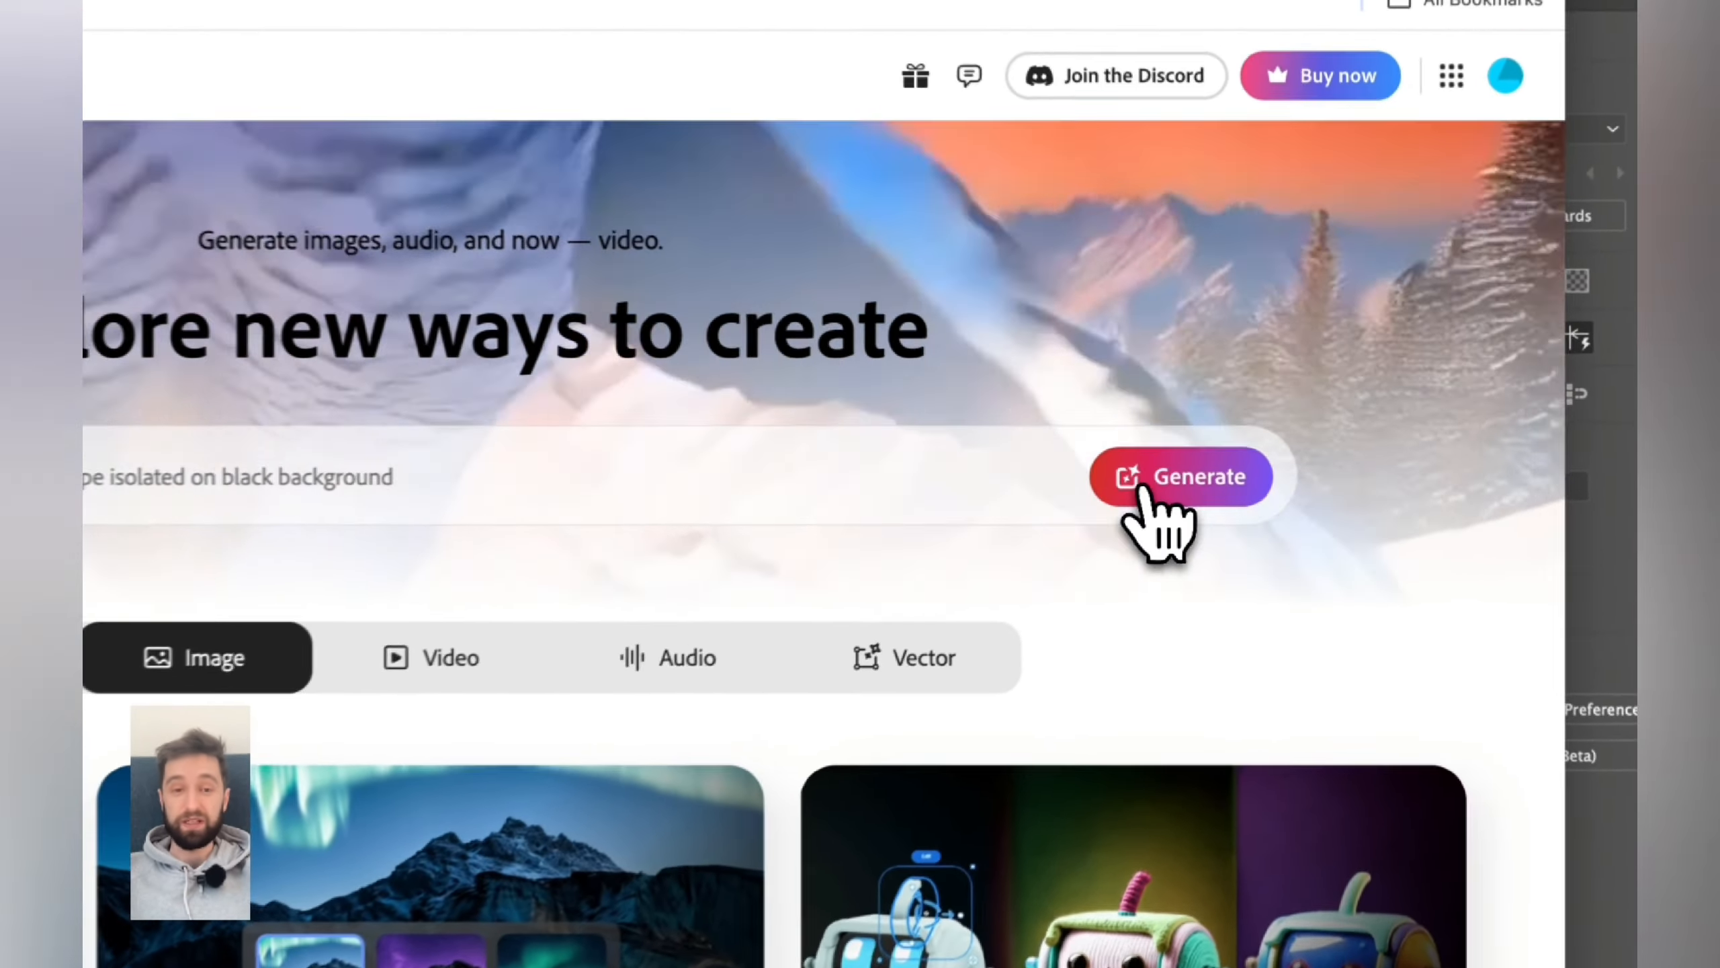
left_click(1244, 440)
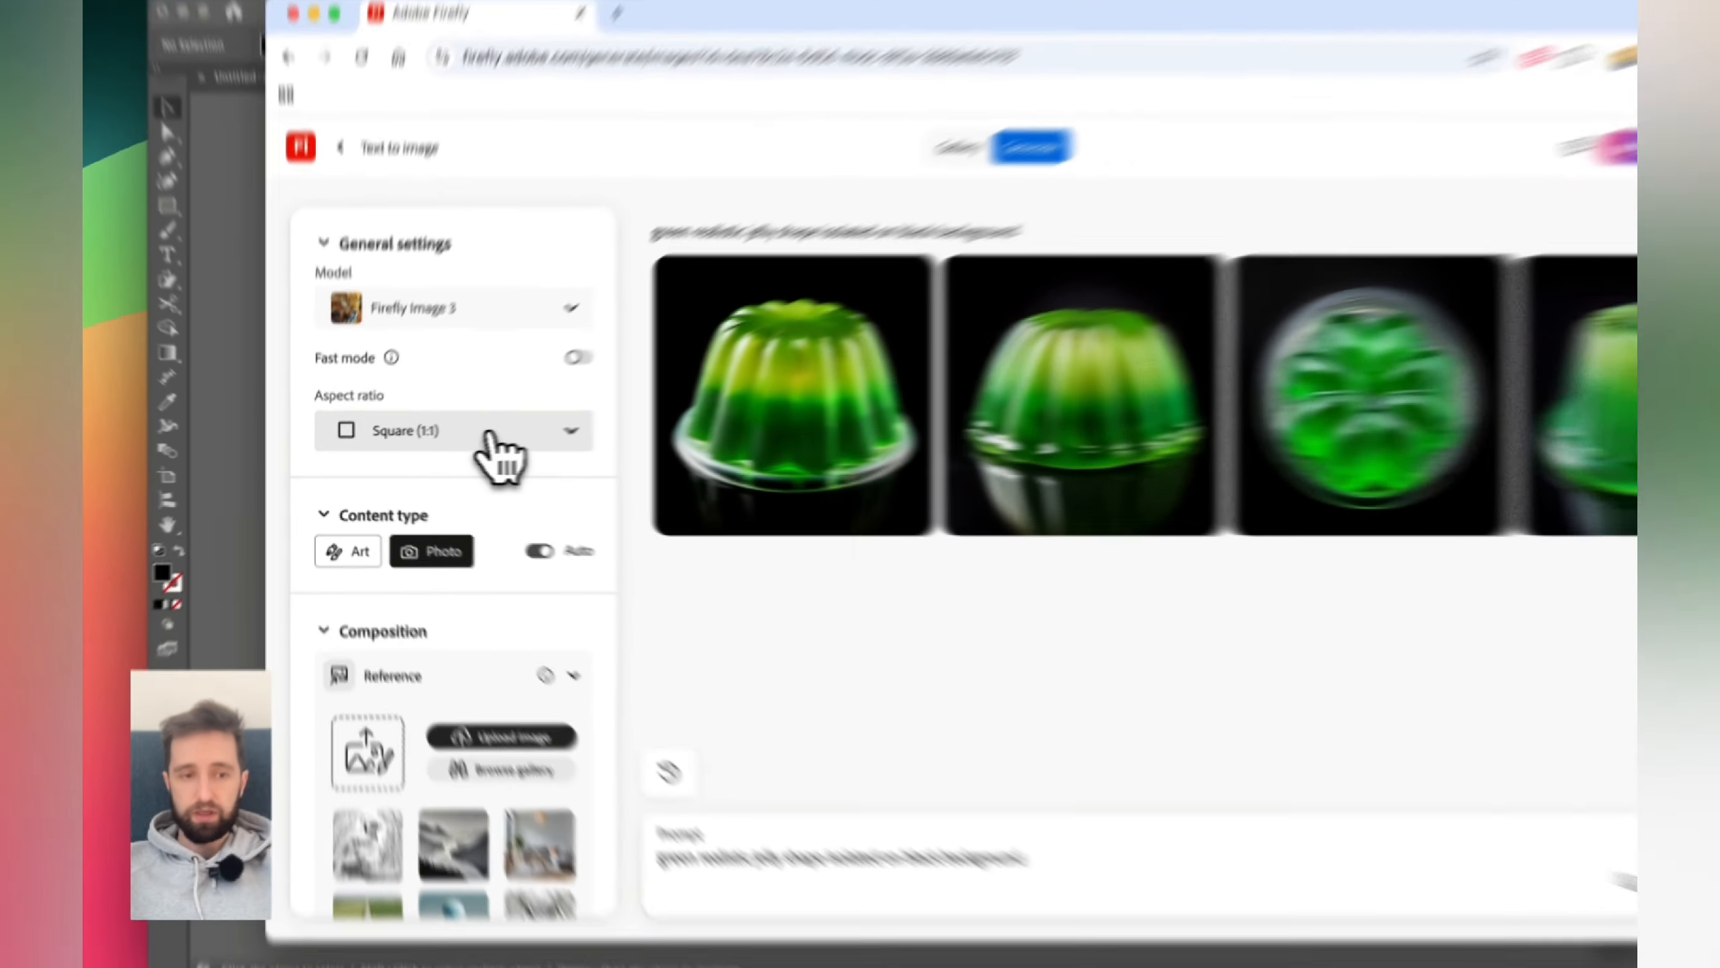
- Generate another batch of images from the same prompt
left_click(448, 441)
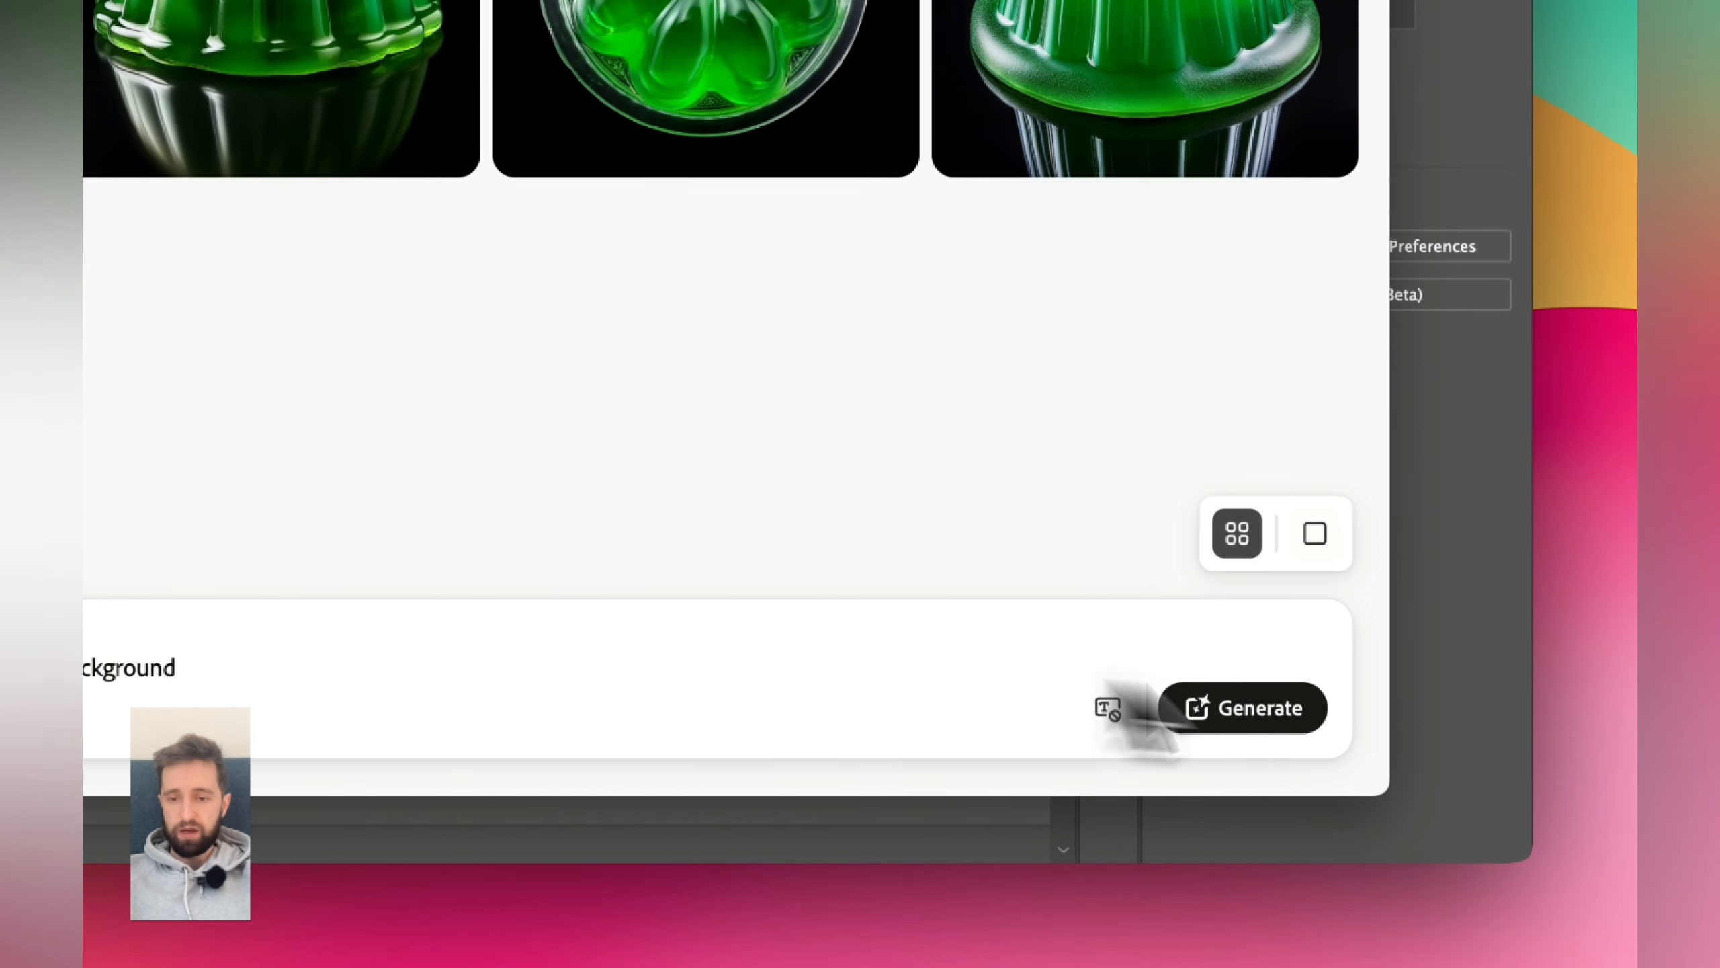
left_click(1253, 715)
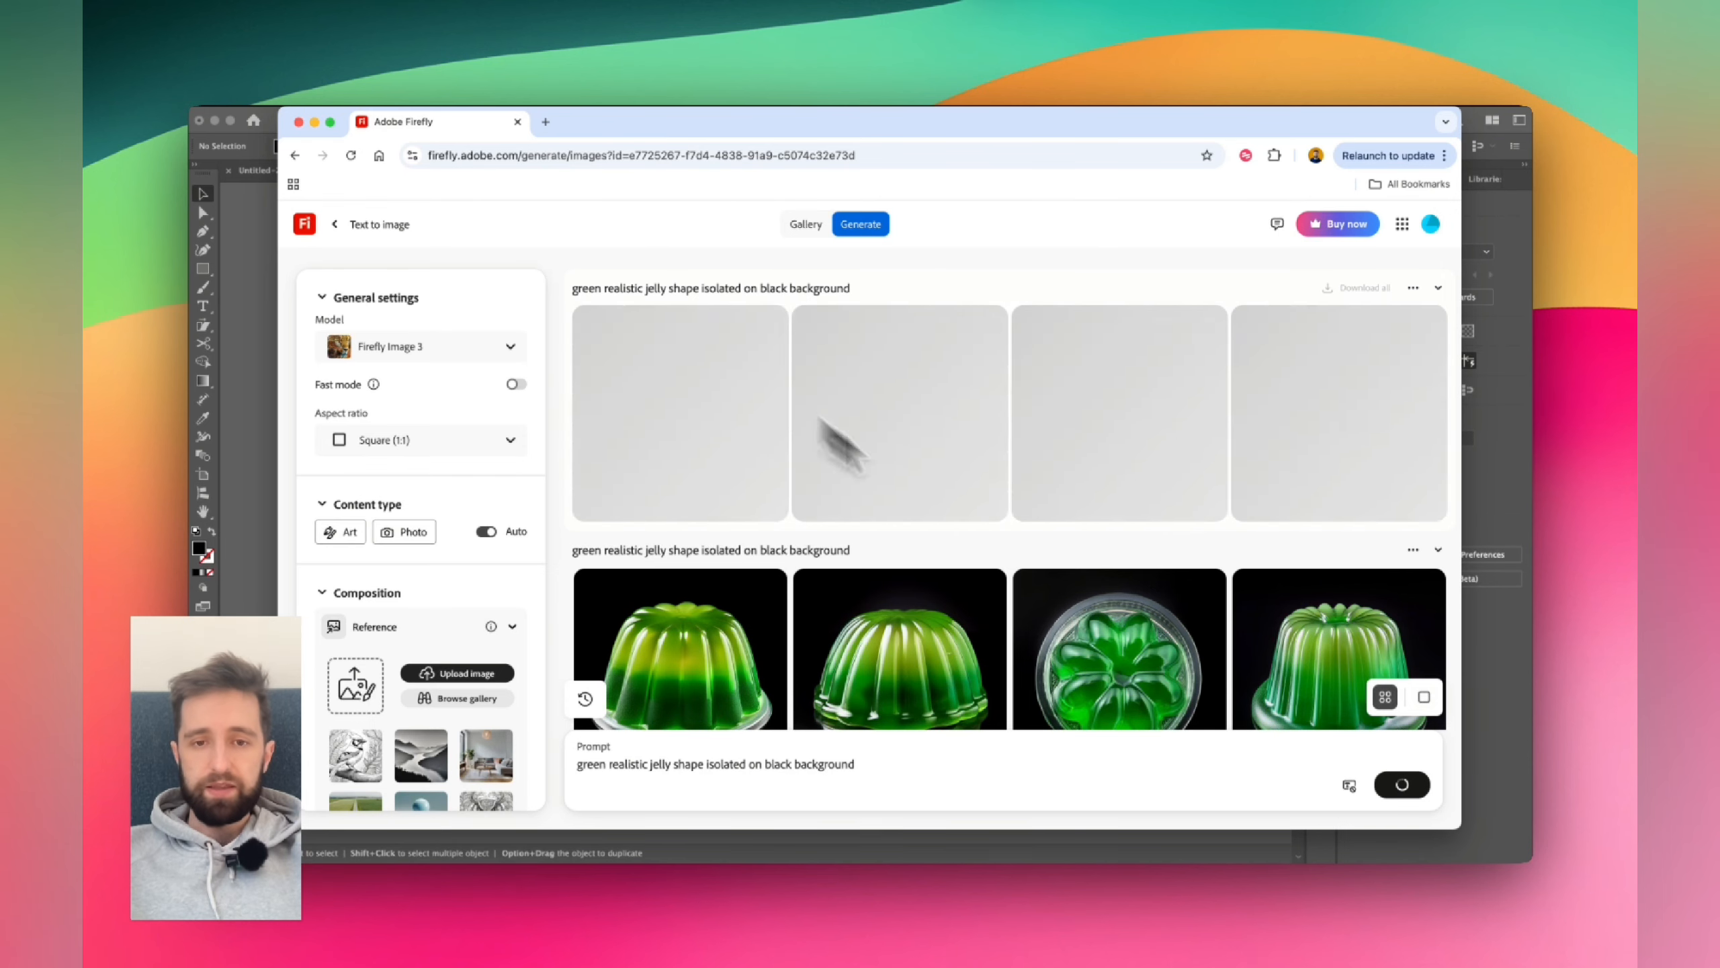
- Review the aspect ratio options and scroll through the generation settings panel
mouse_move(374, 385)
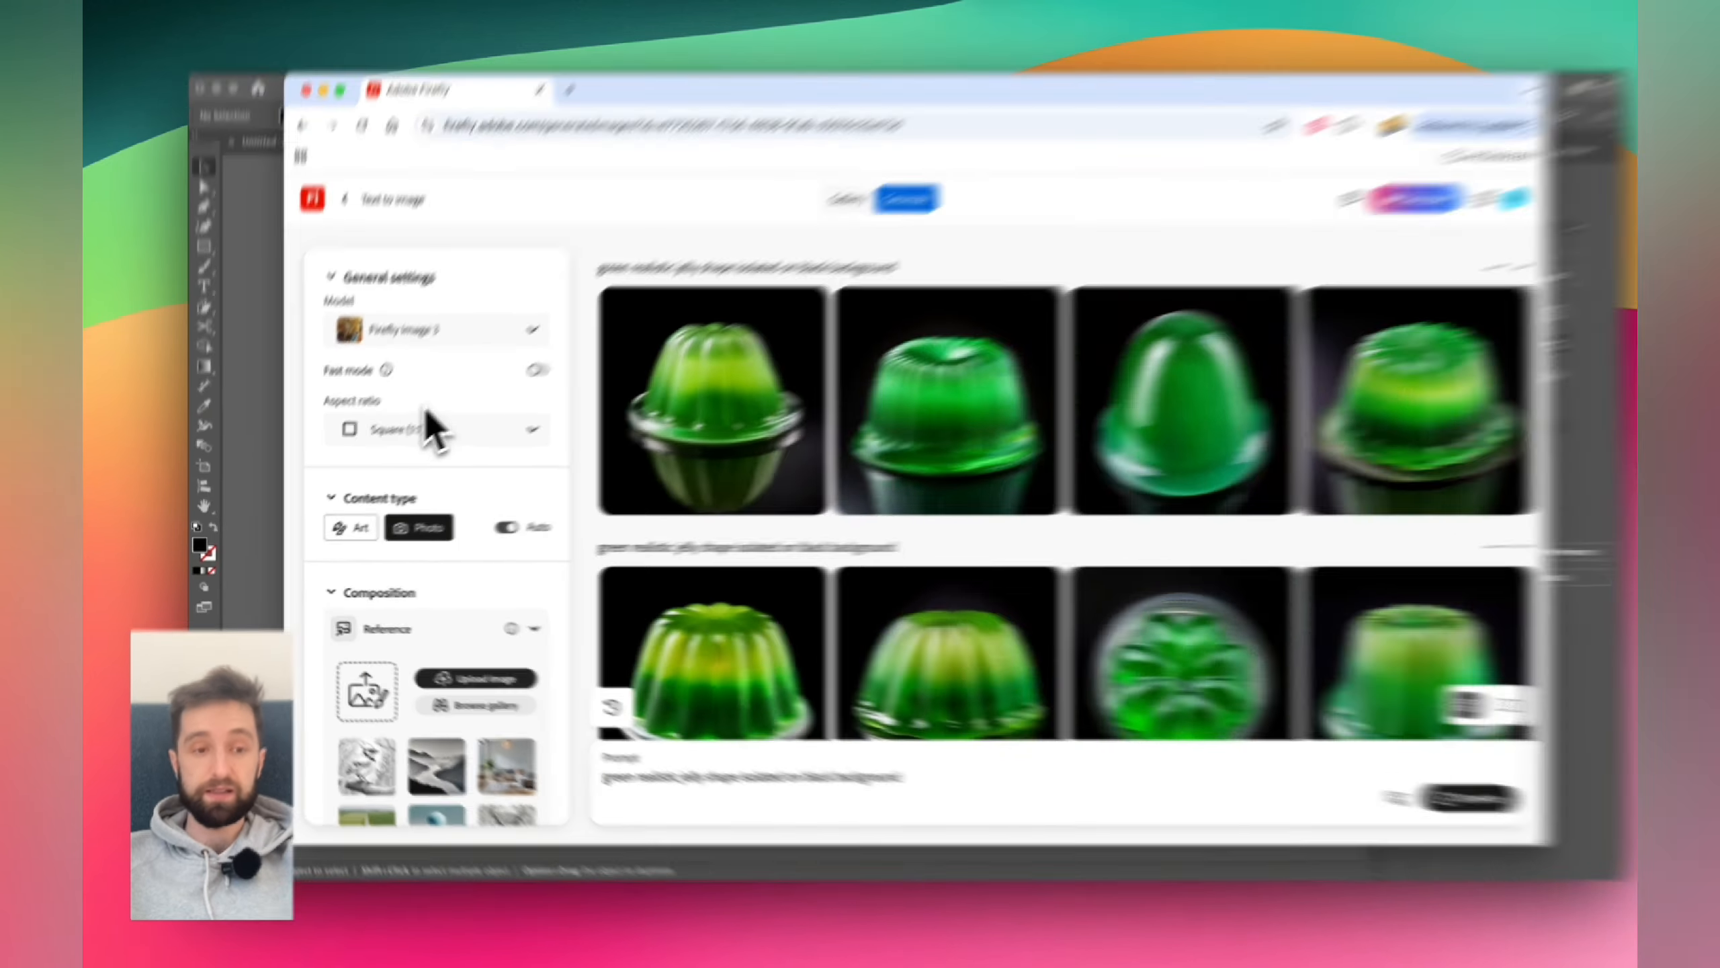
left_click(418, 440)
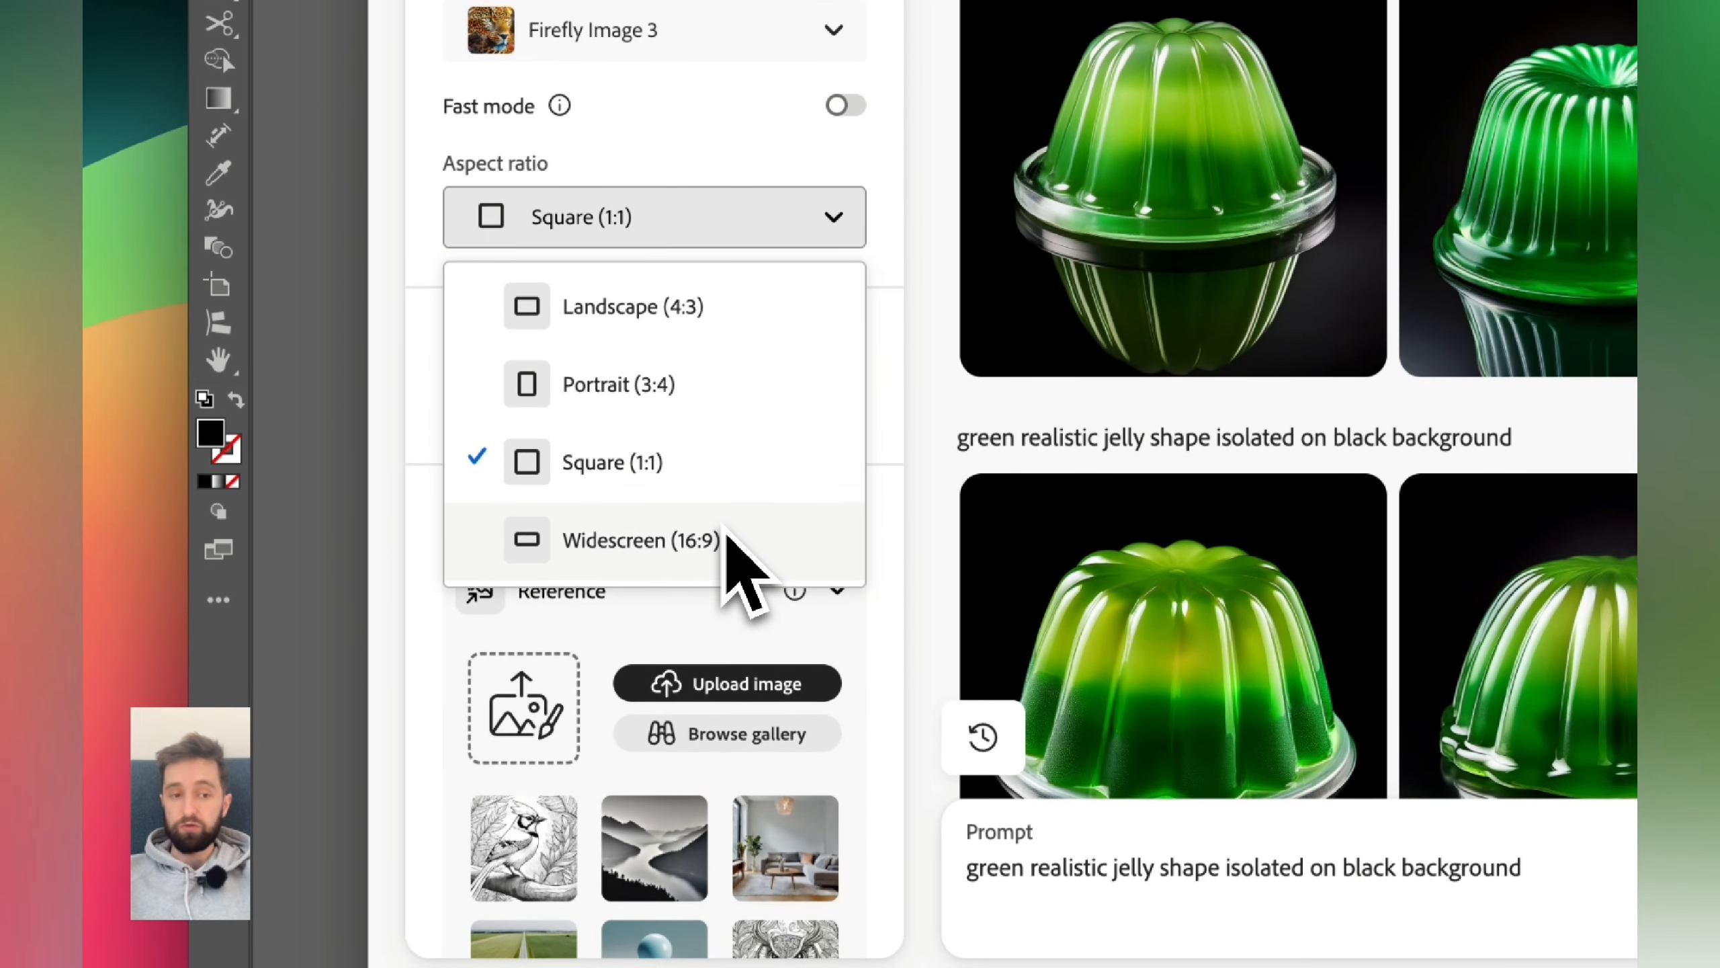
left_click(719, 146)
scroll(725, 531, "down", 4)
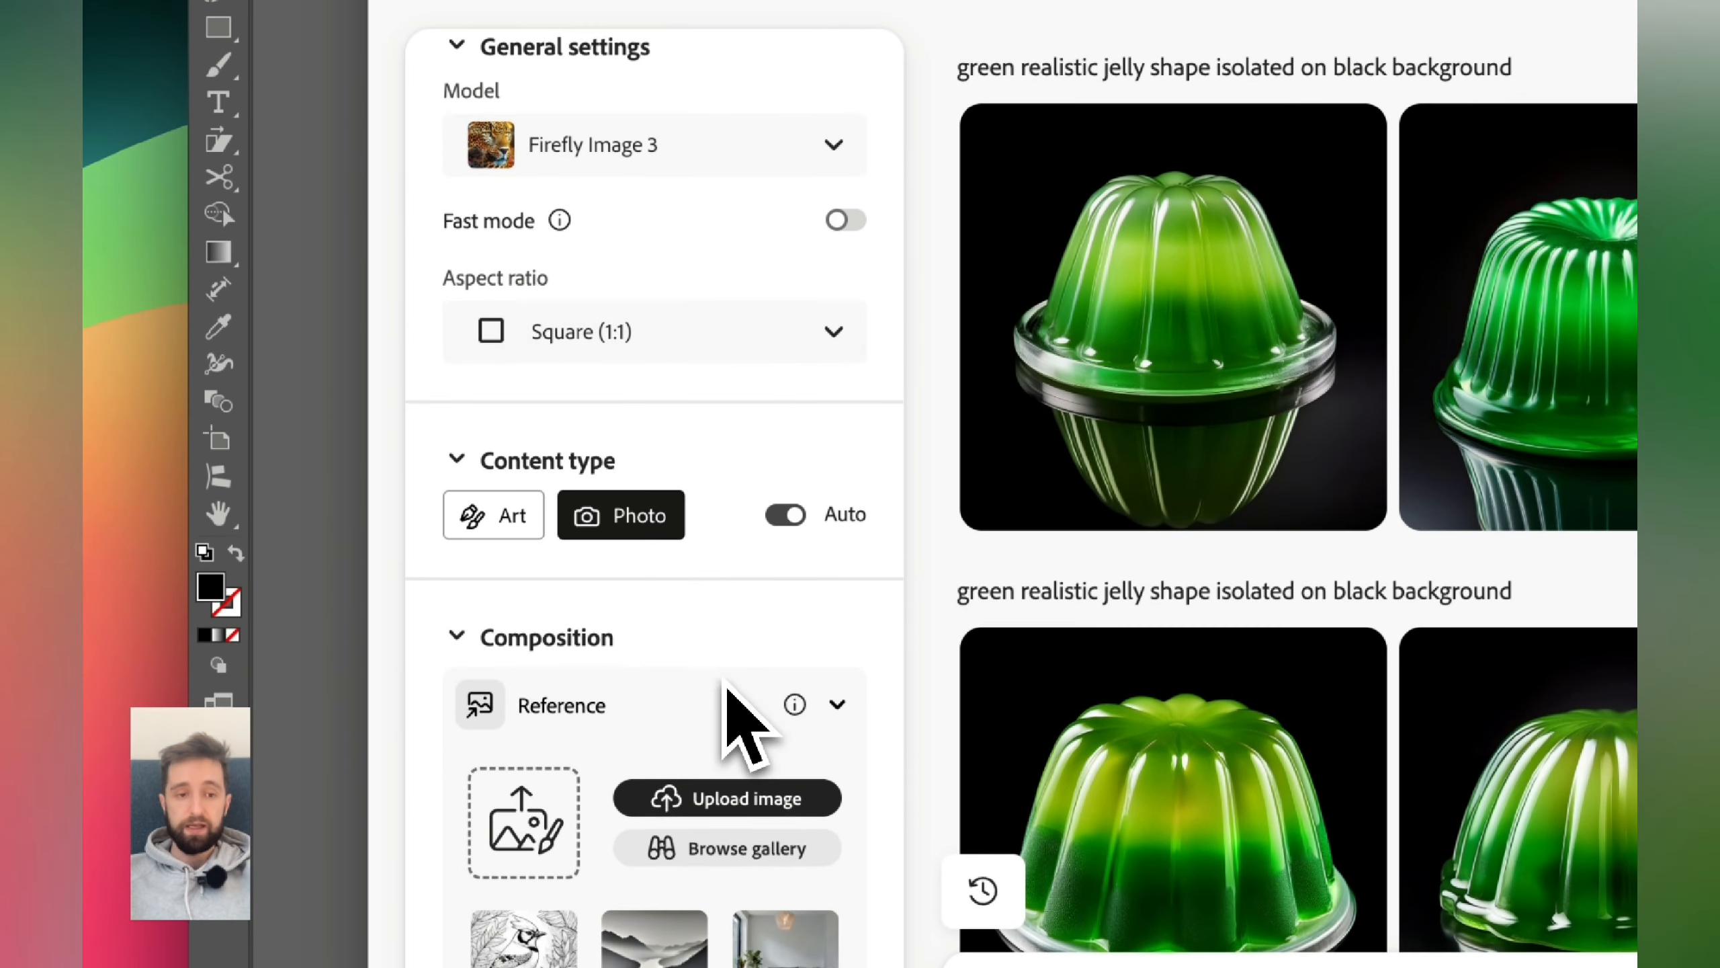
scroll(566, 610, "down", 8)
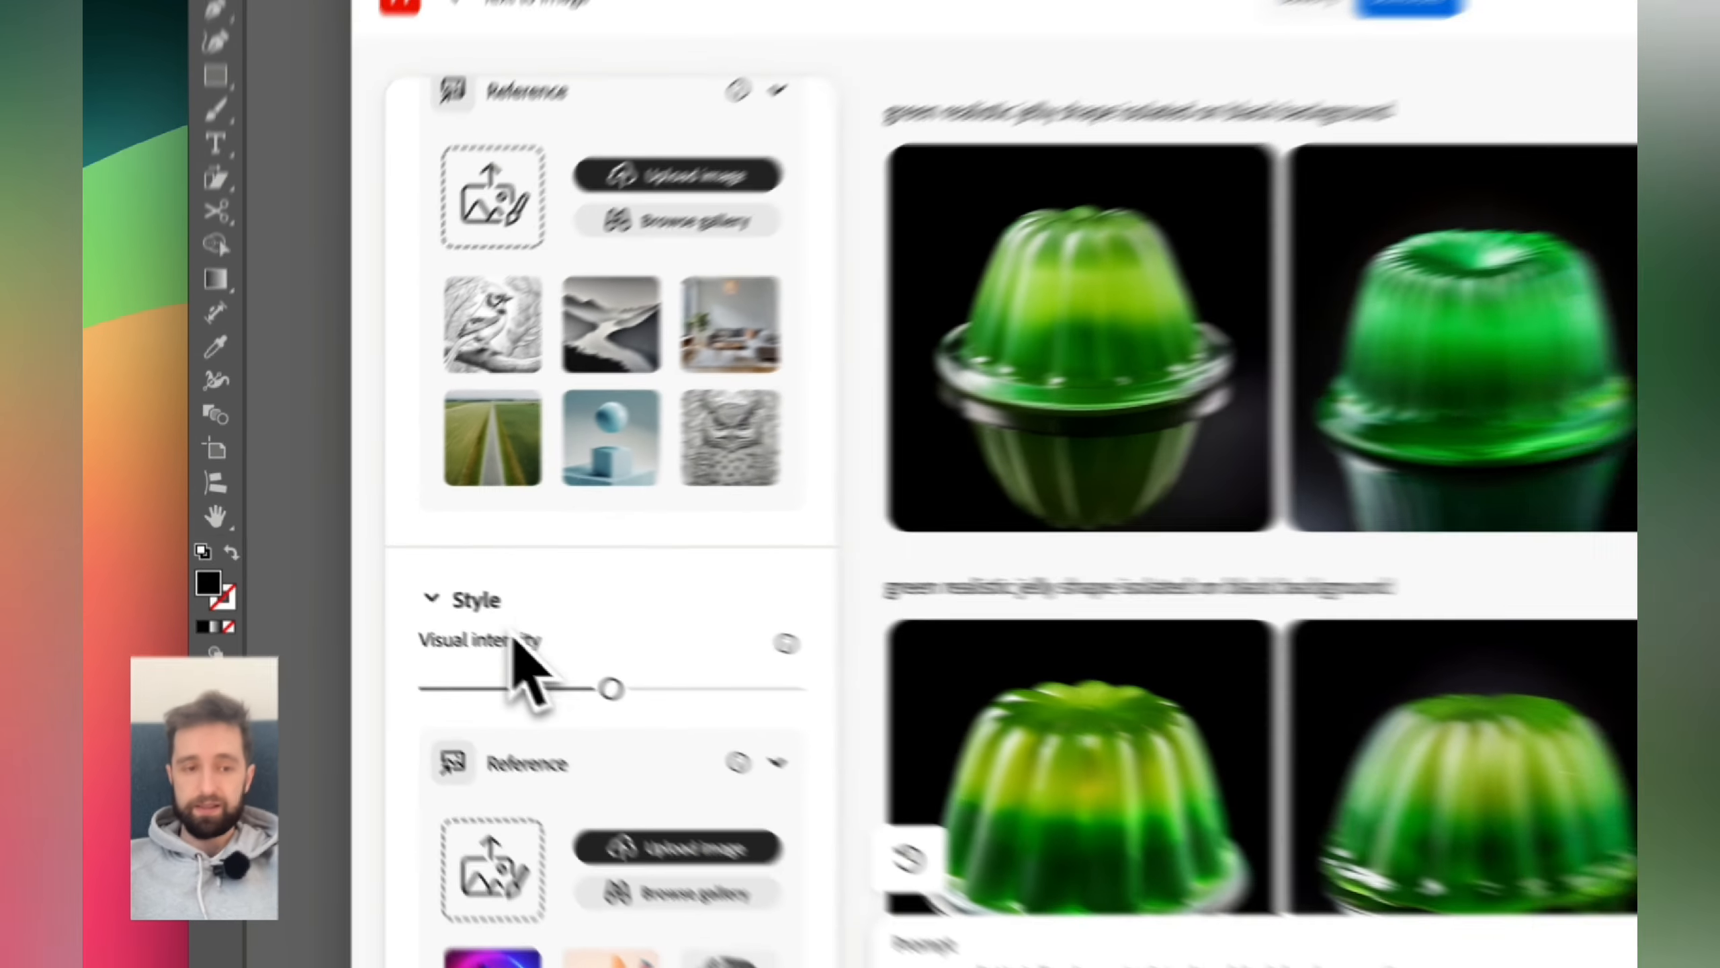
scroll(443, 545, "down", 6)
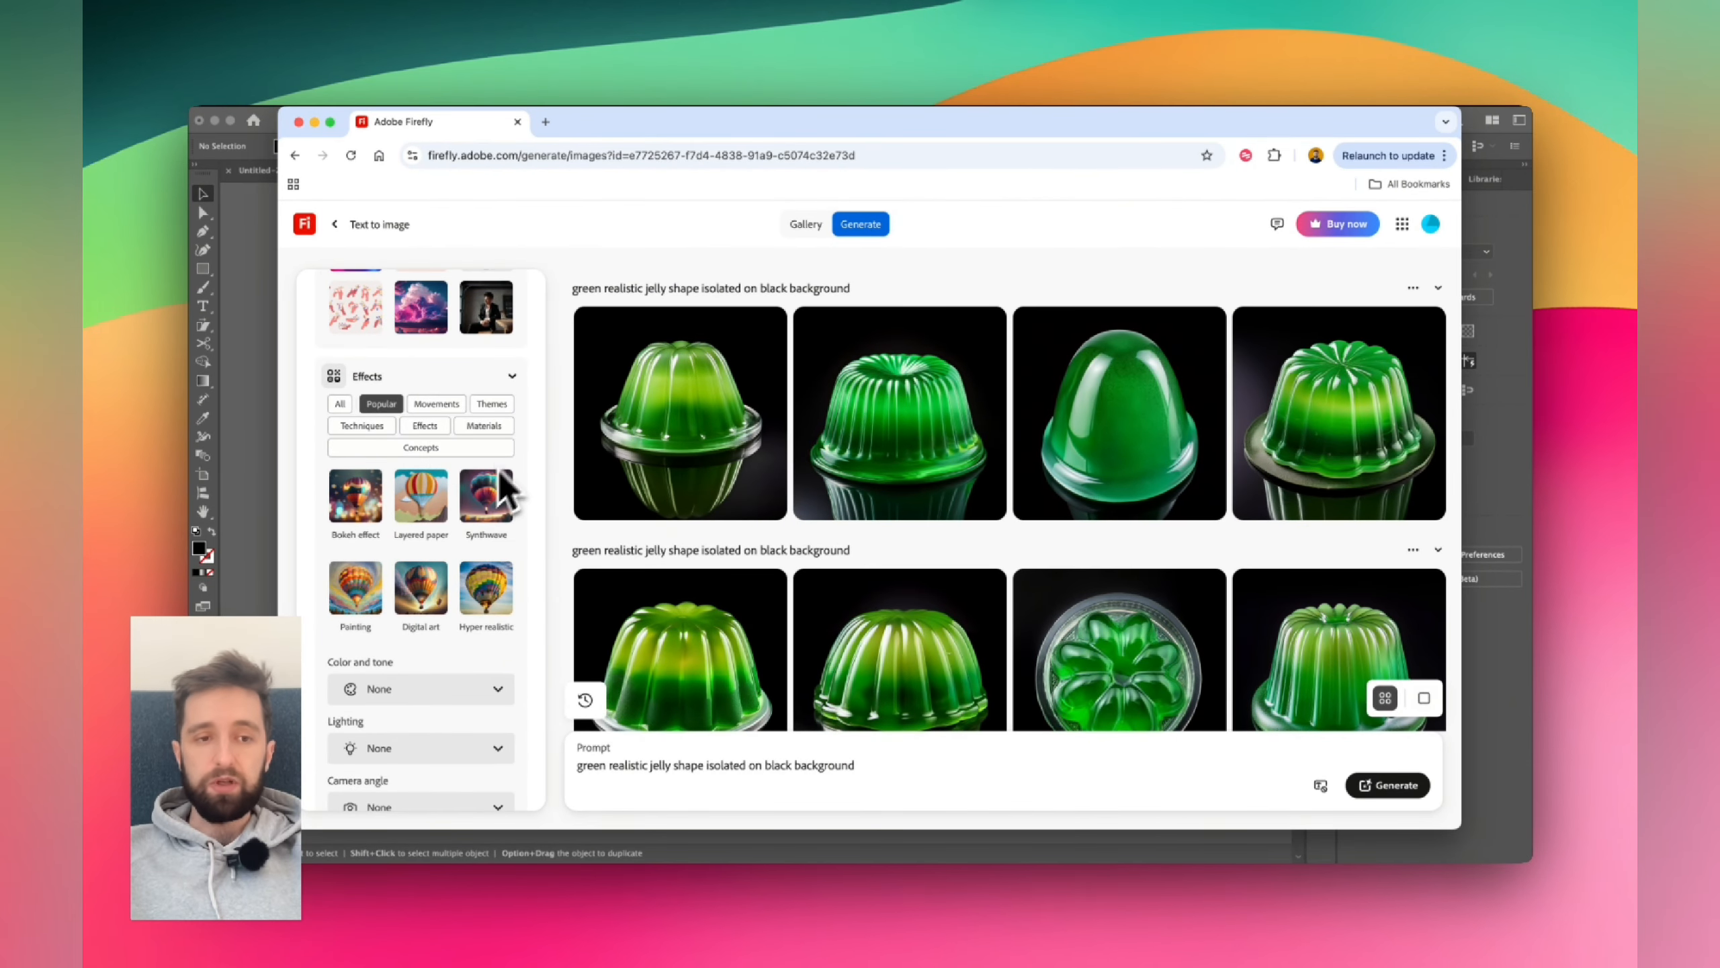
scroll(368, 567, "down", 1)
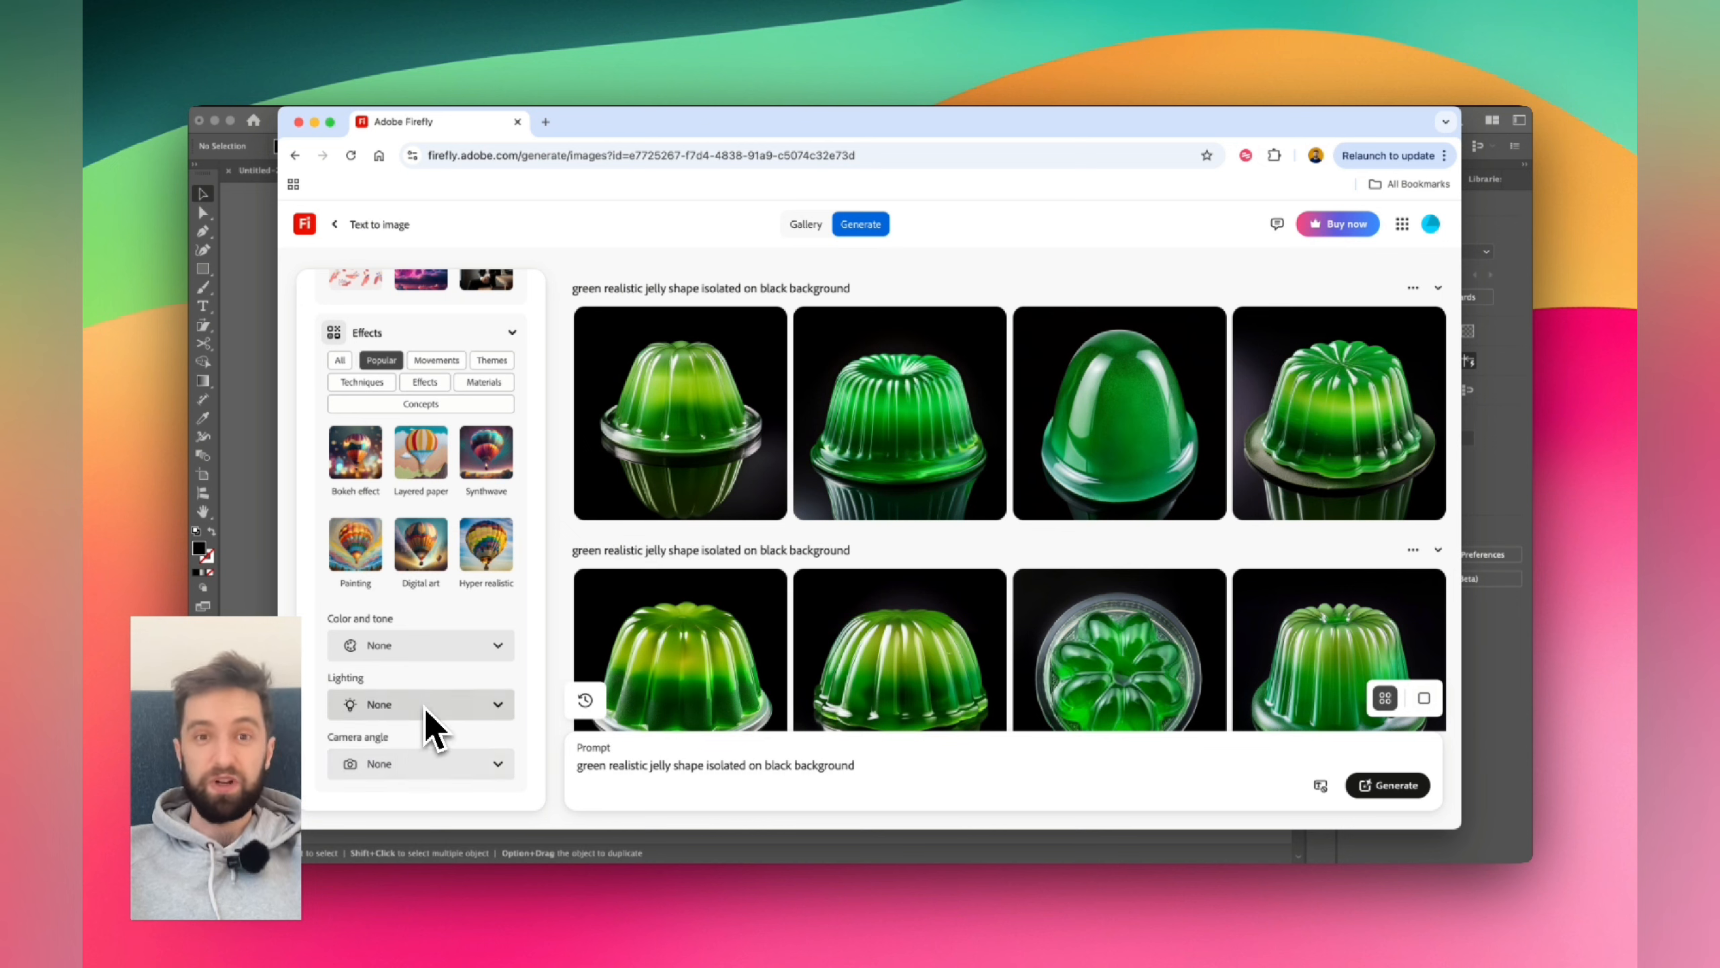
scroll(424, 707, "up", 5)
scroll(425, 708, "up", 6)
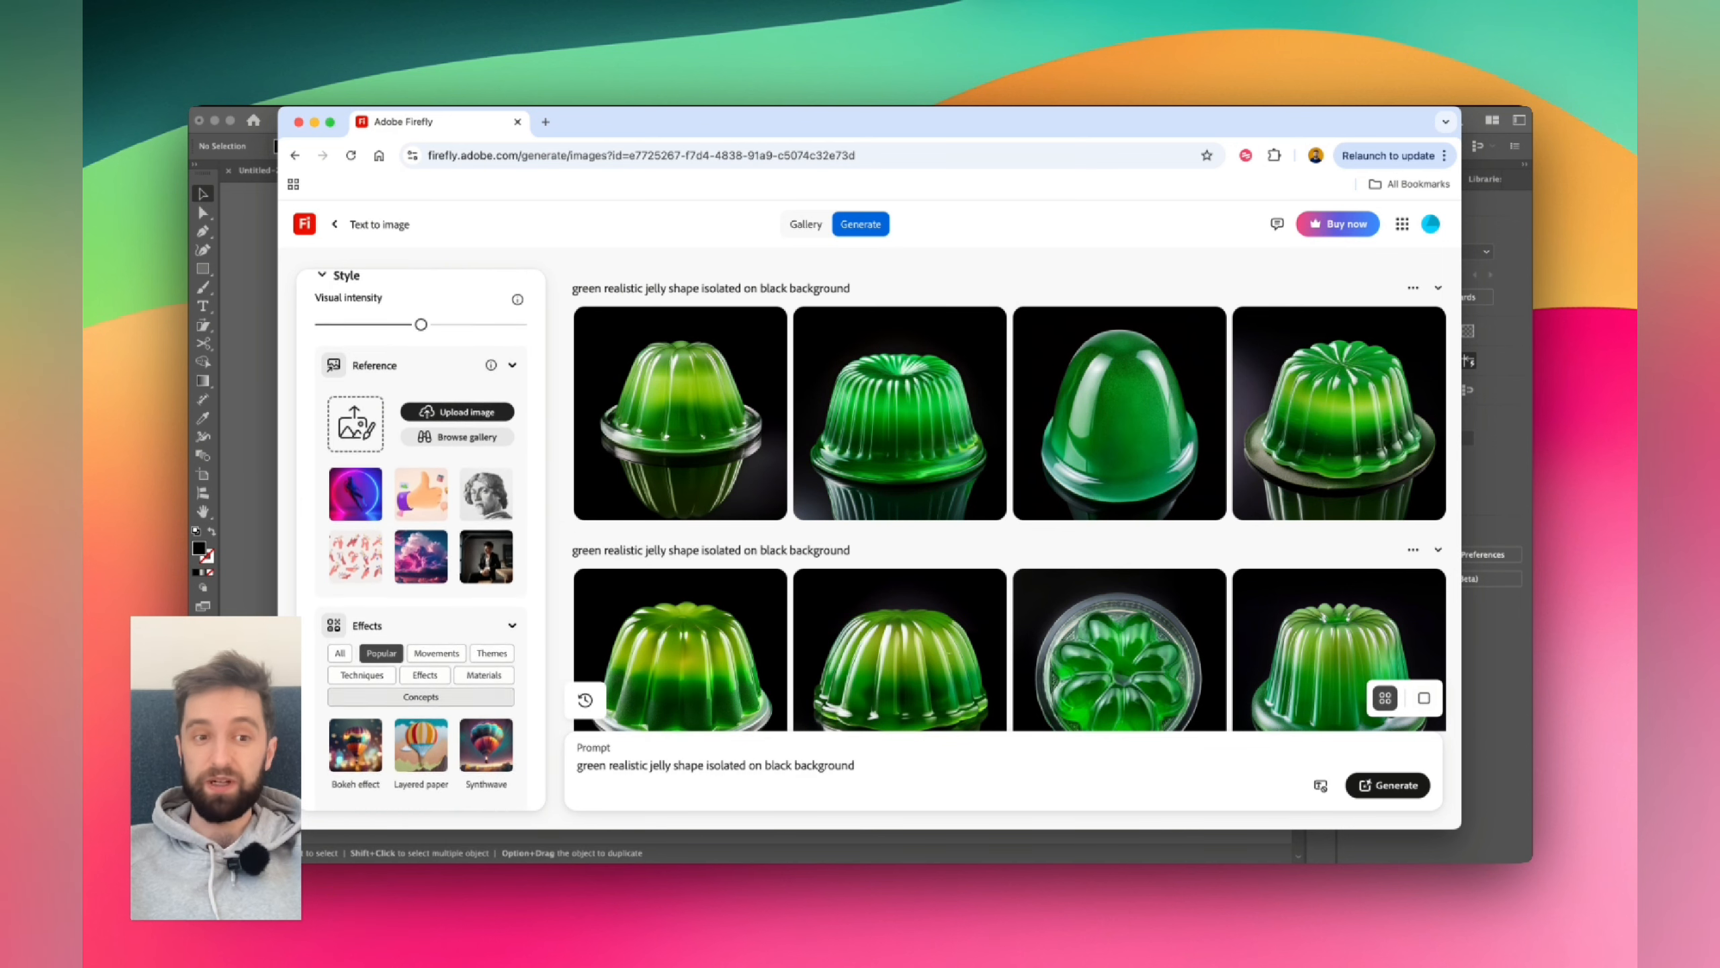
scroll(433, 728, "up", 1)
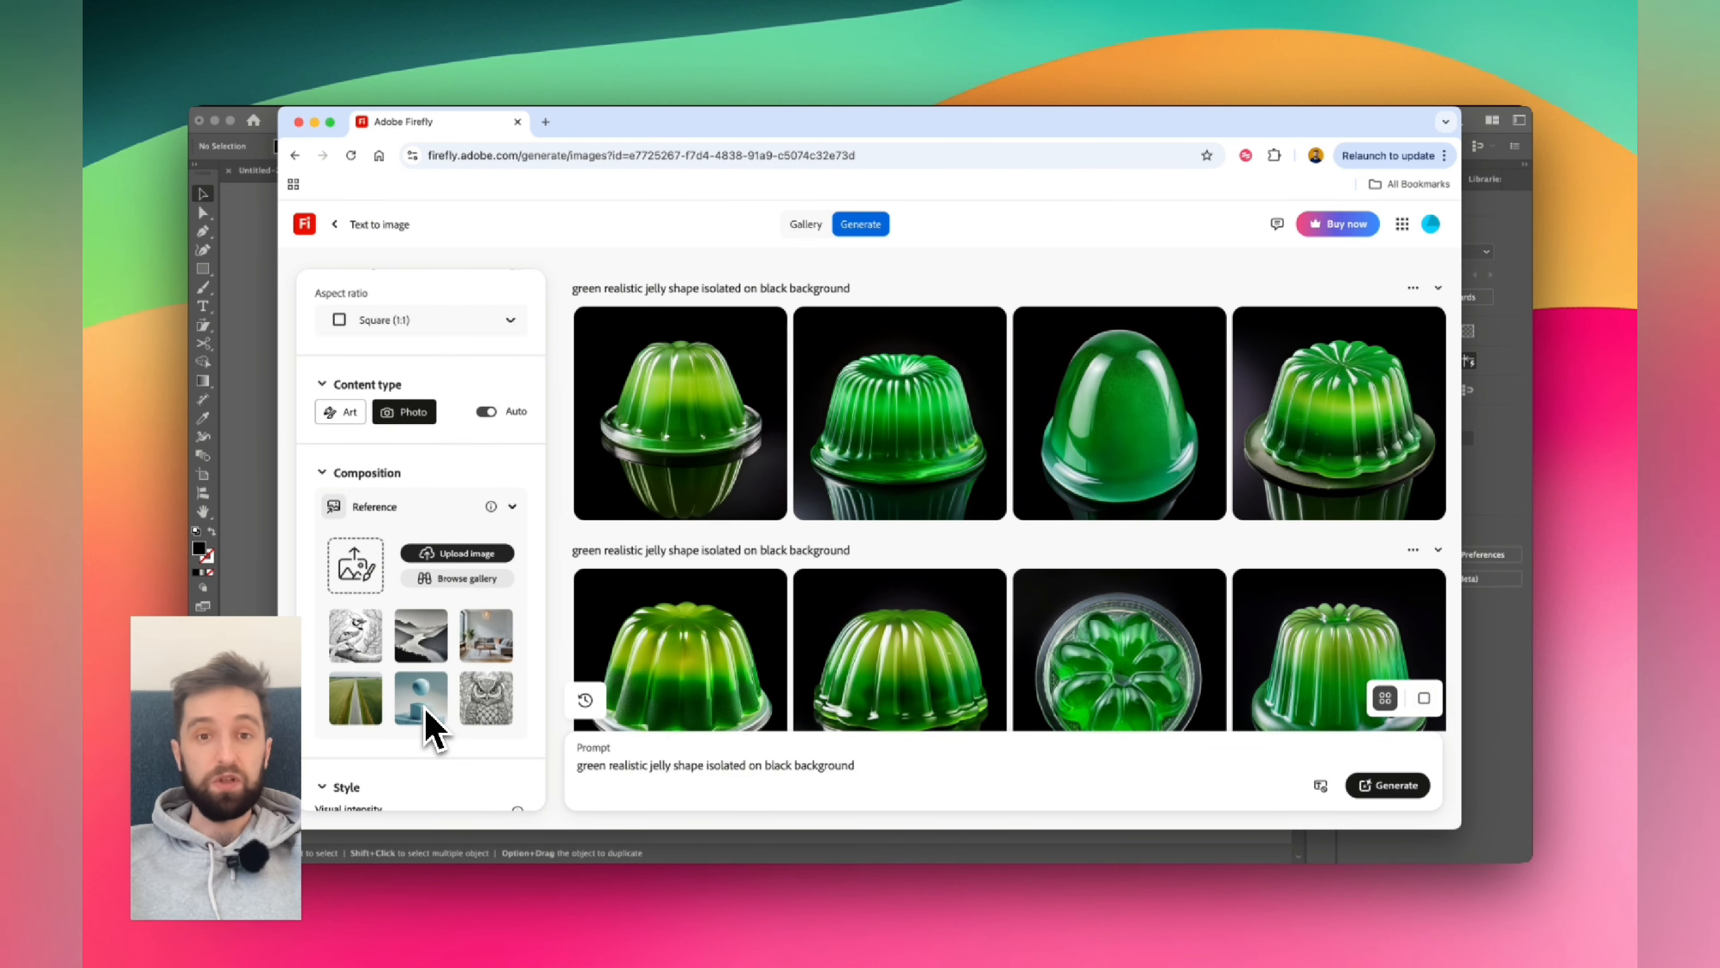
scroll(433, 728, "up", 2)
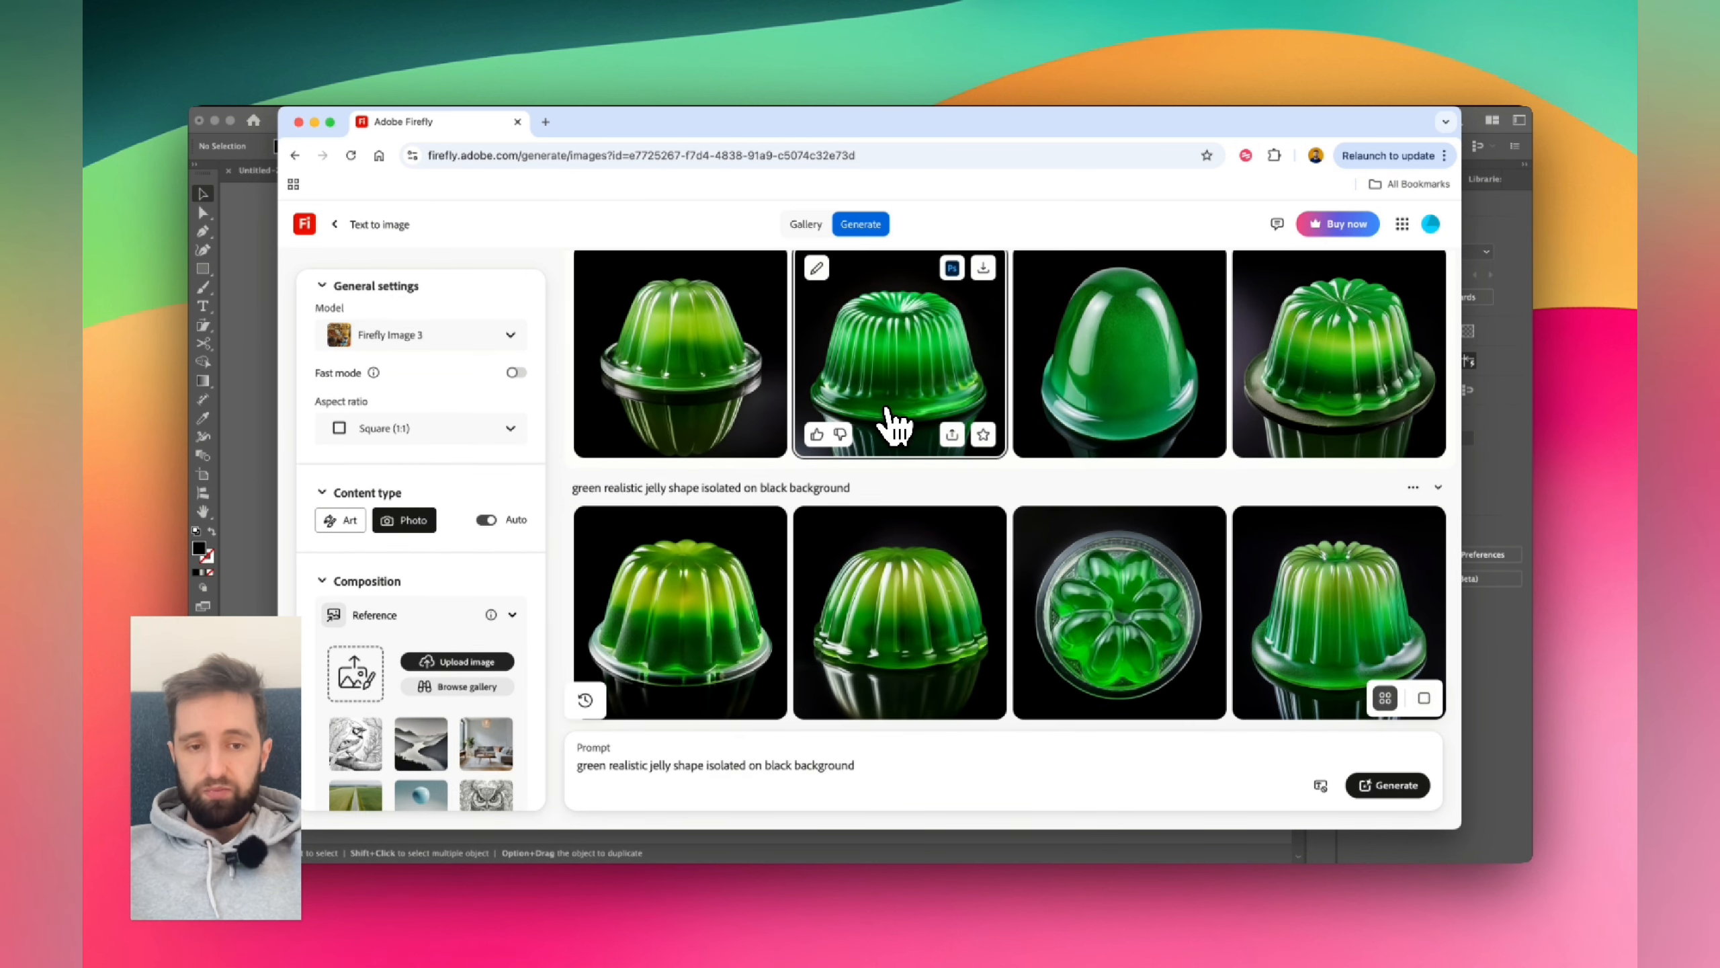
scroll(894, 424, "down", 2)
scroll(894, 424, "up", 2)
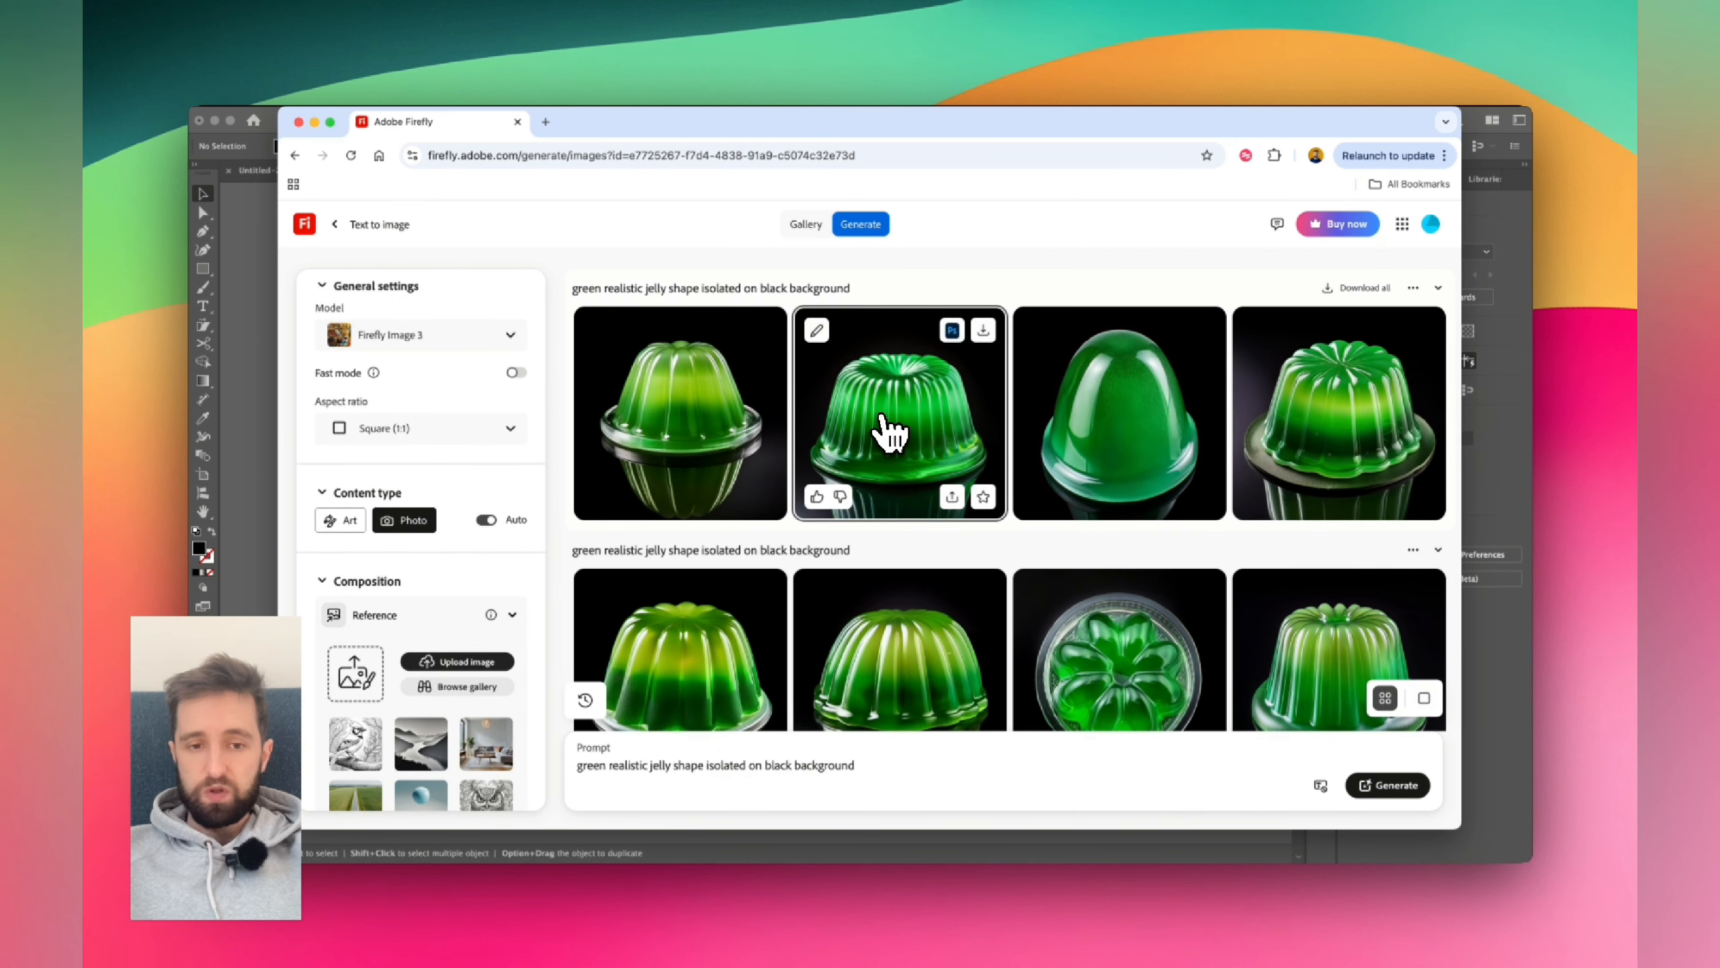
scroll(891, 432, "down", 1)
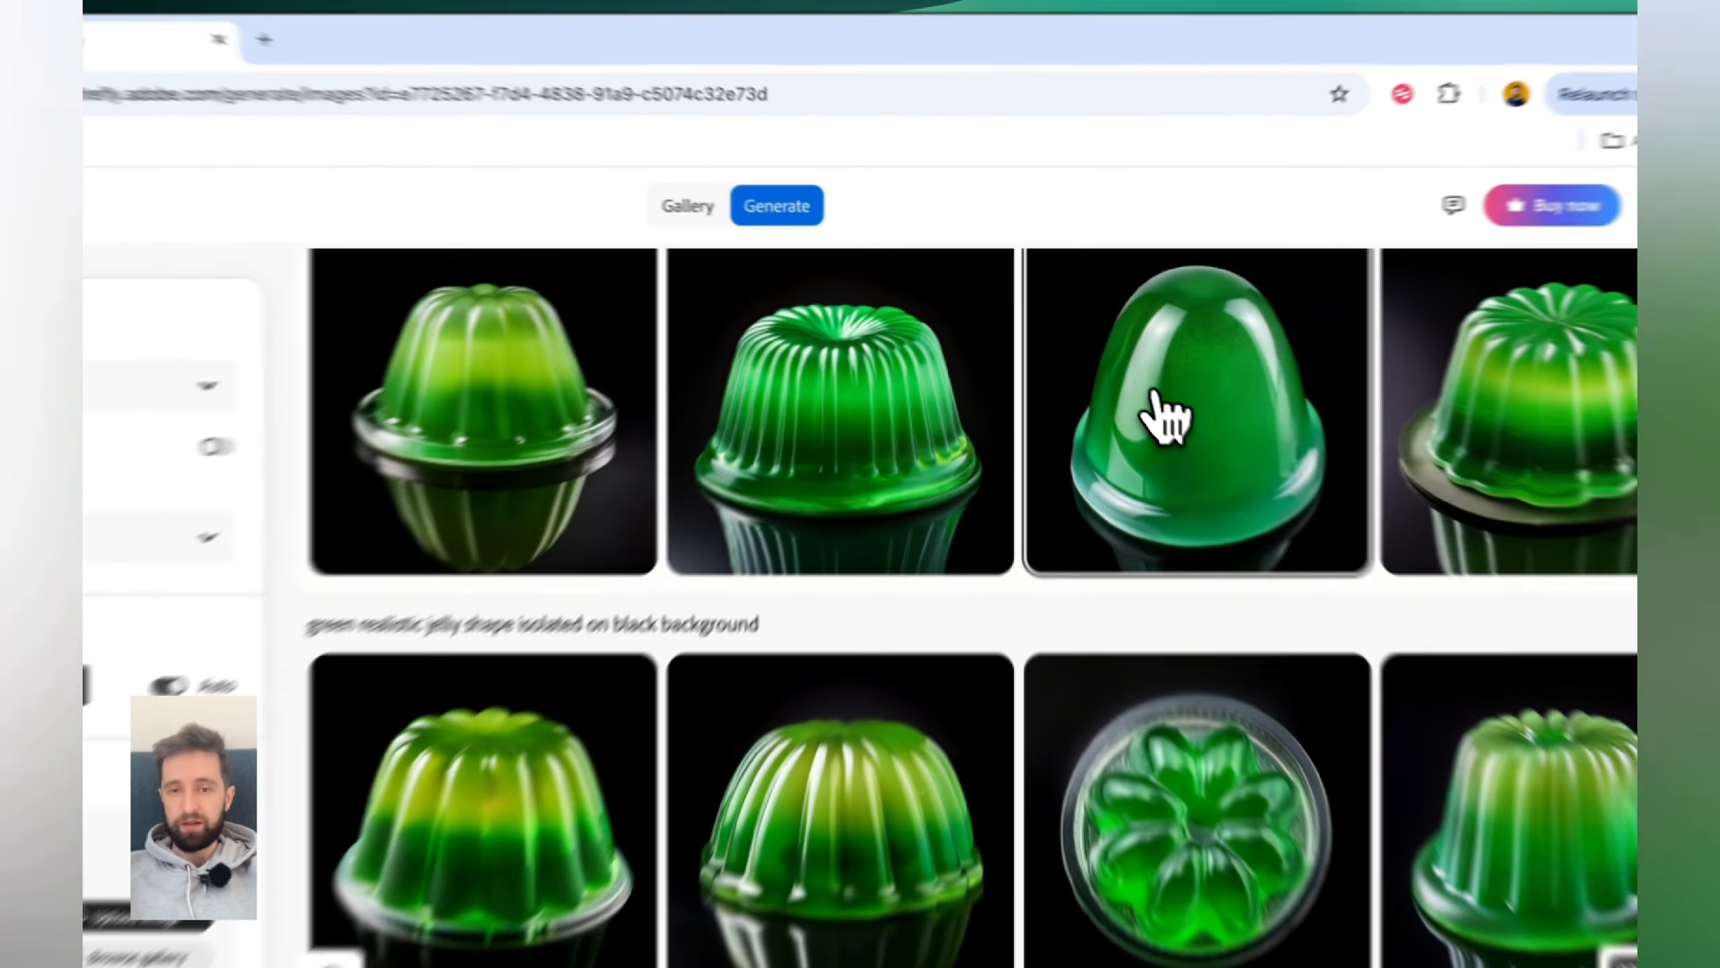
- Open the smooth dome-shaped jelly image and use it as the style reference
left_click(1146, 354)
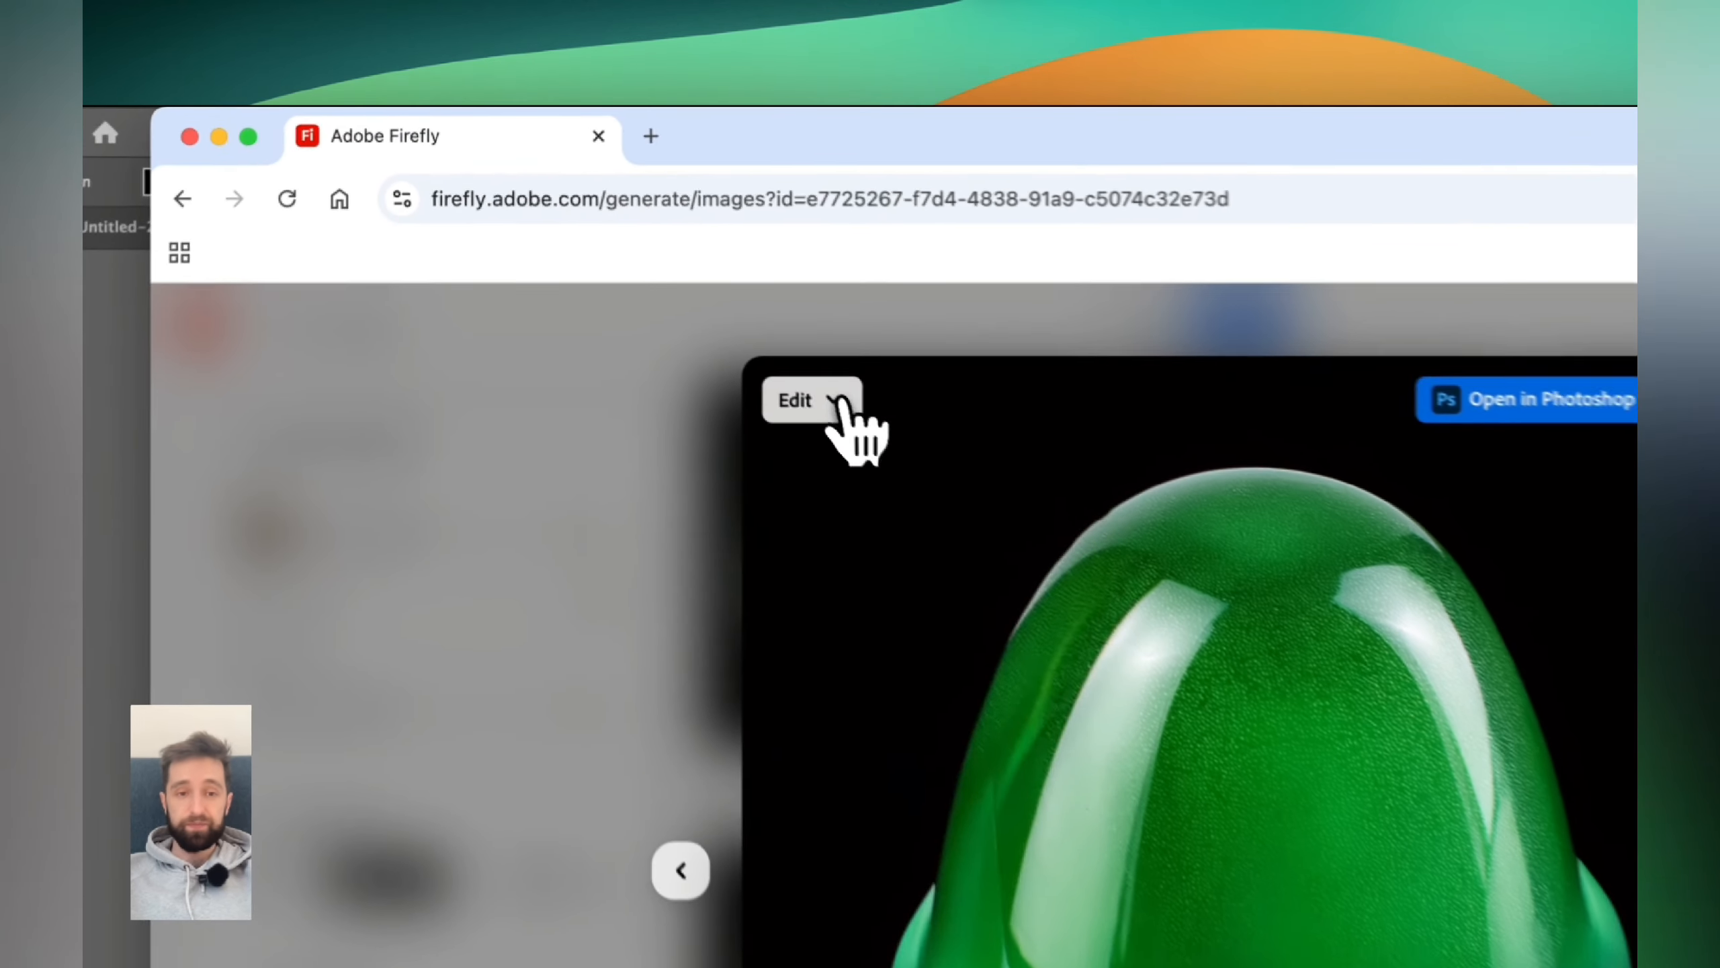
left_click(646, 270)
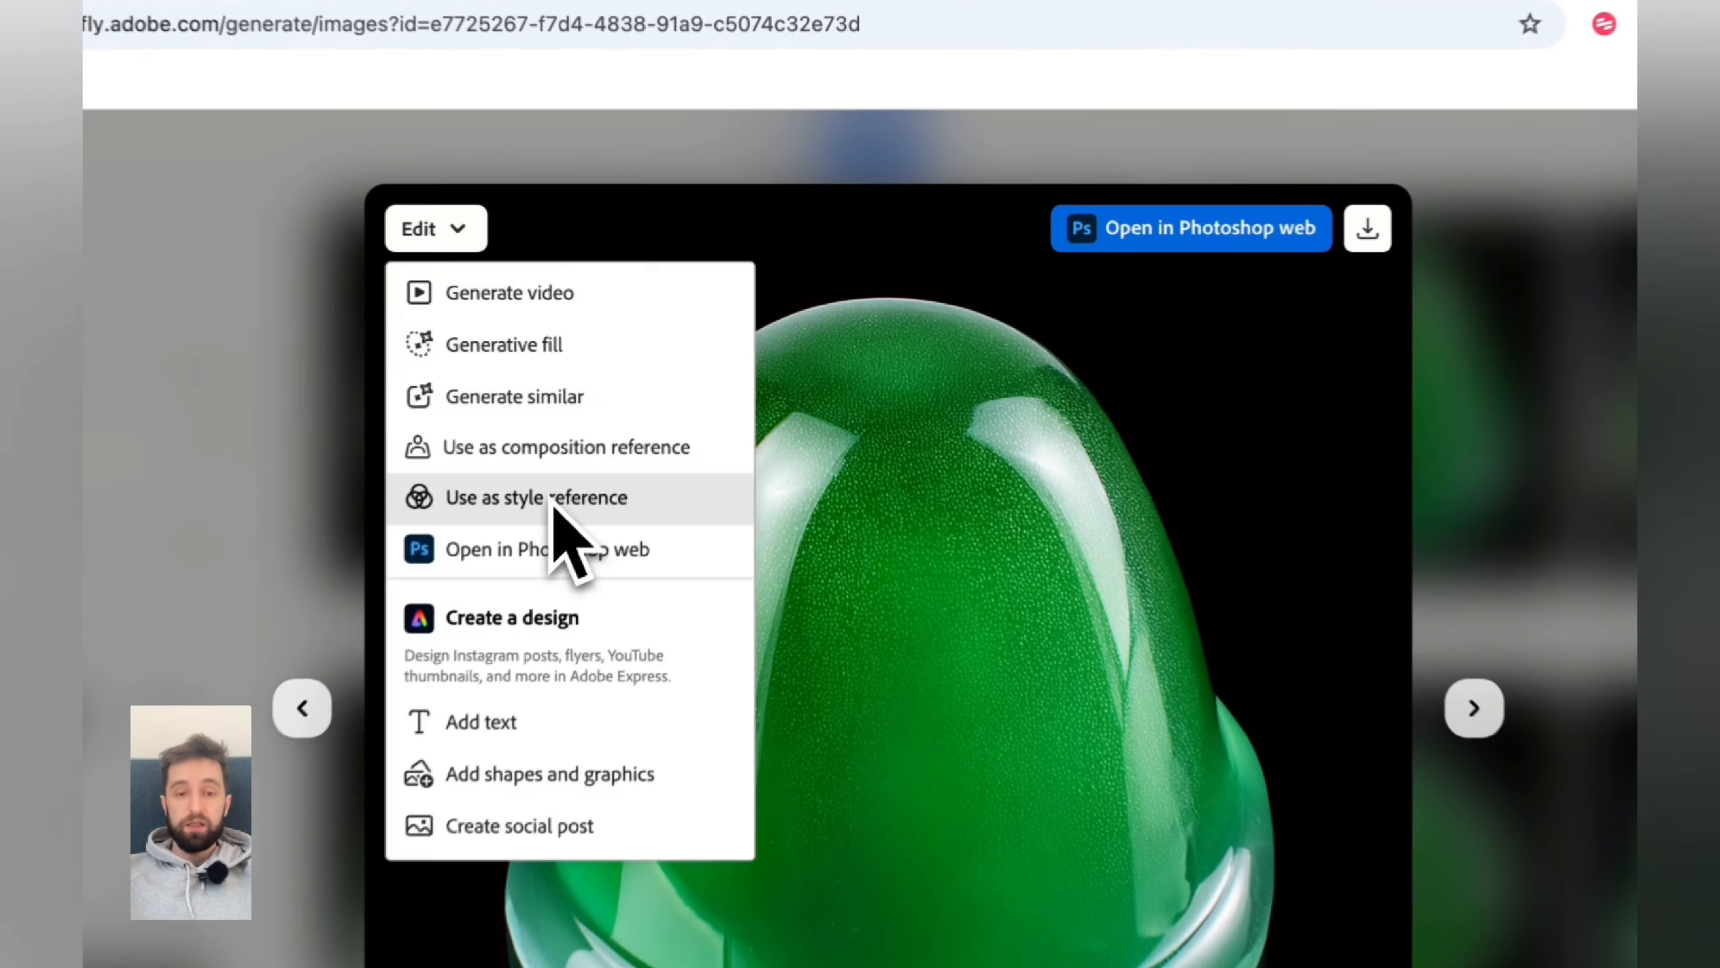
left_click(694, 406)
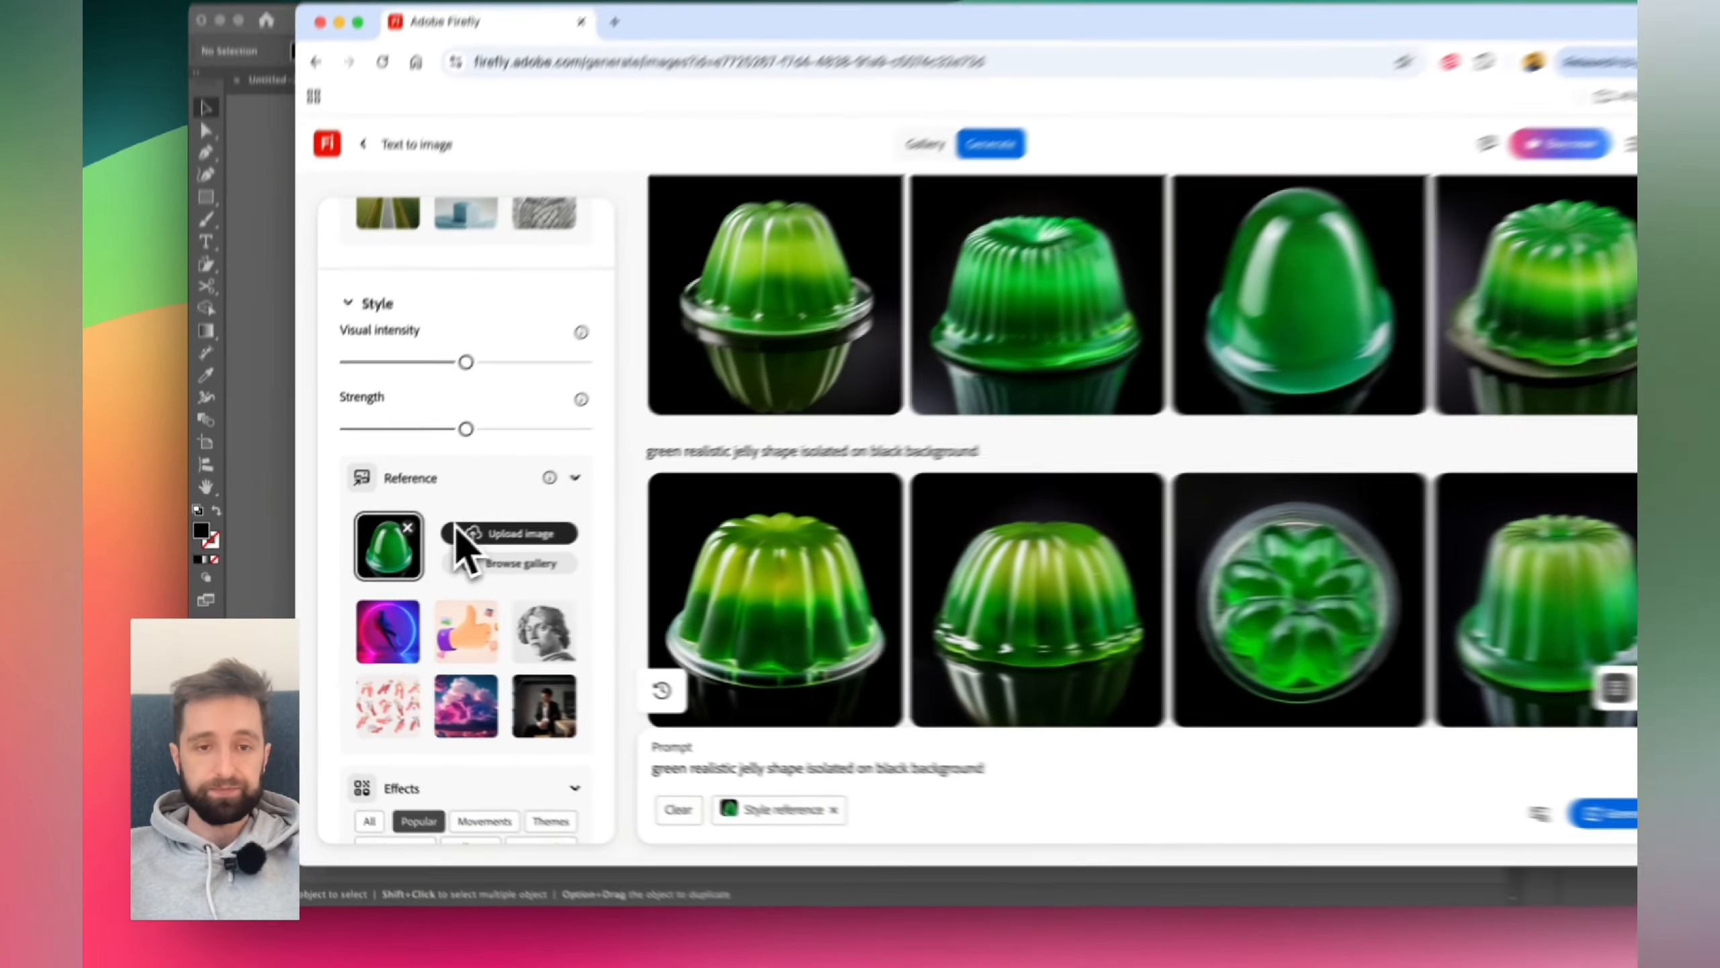
- Upload the Jelly lettering screenshot from the Desktop as the composition reference
scroll(623, 481, "up", 8)
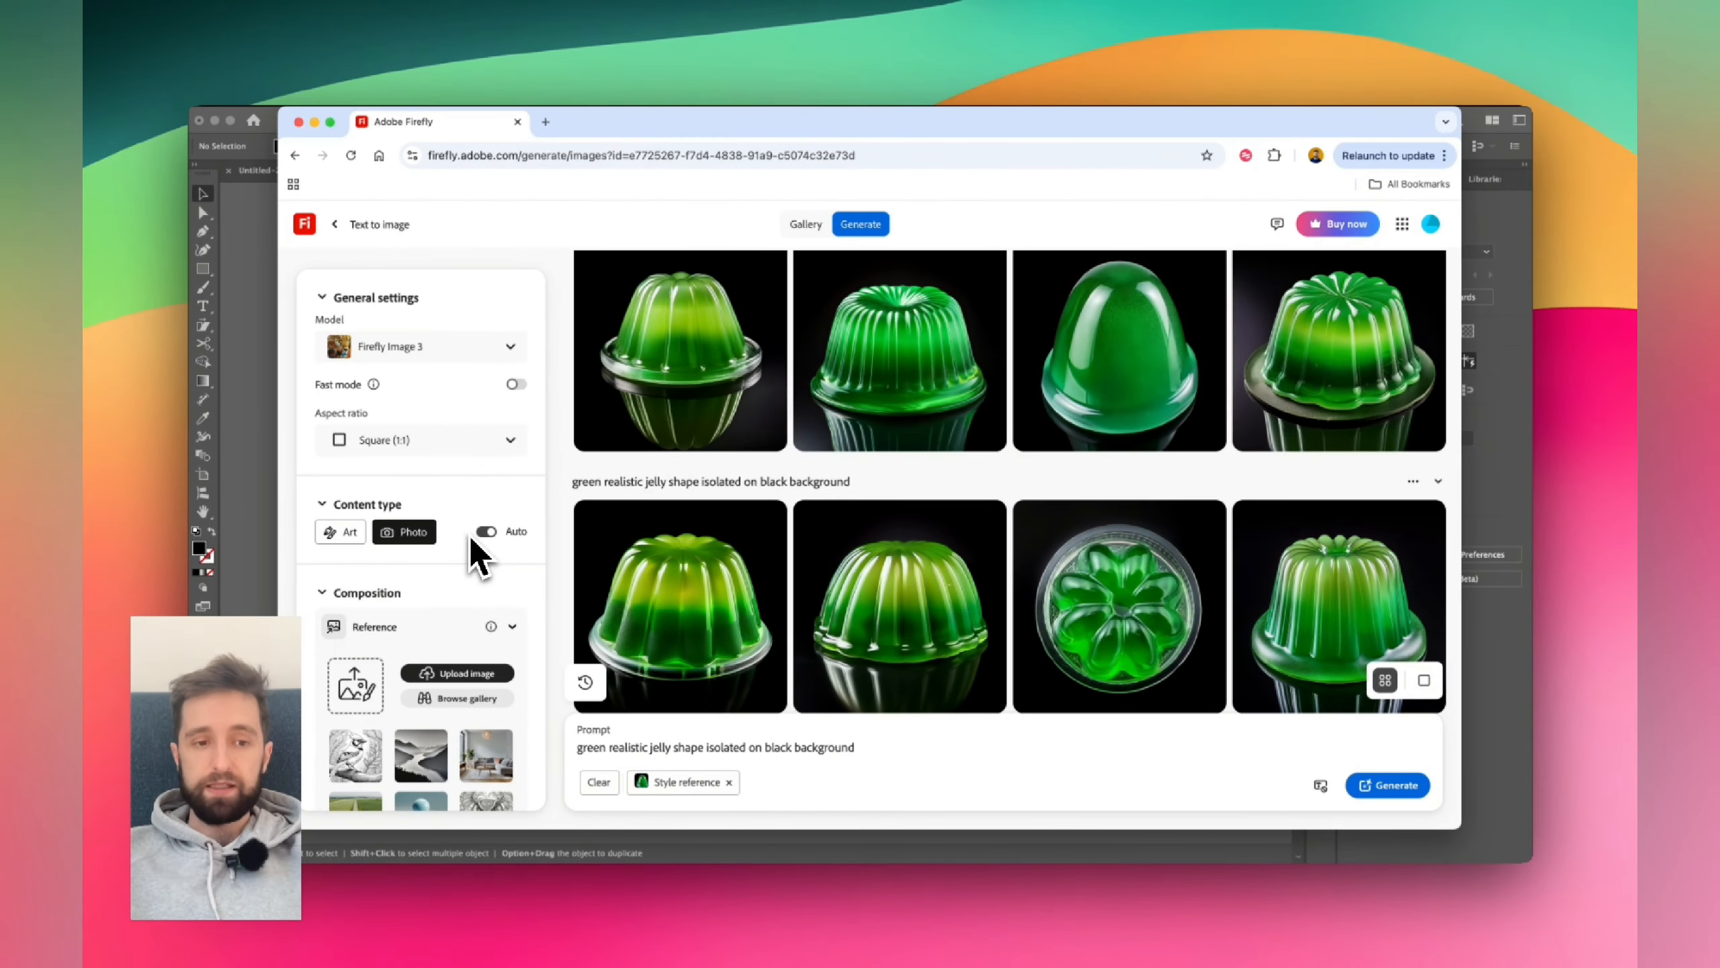
scroll(447, 576, "down", 4)
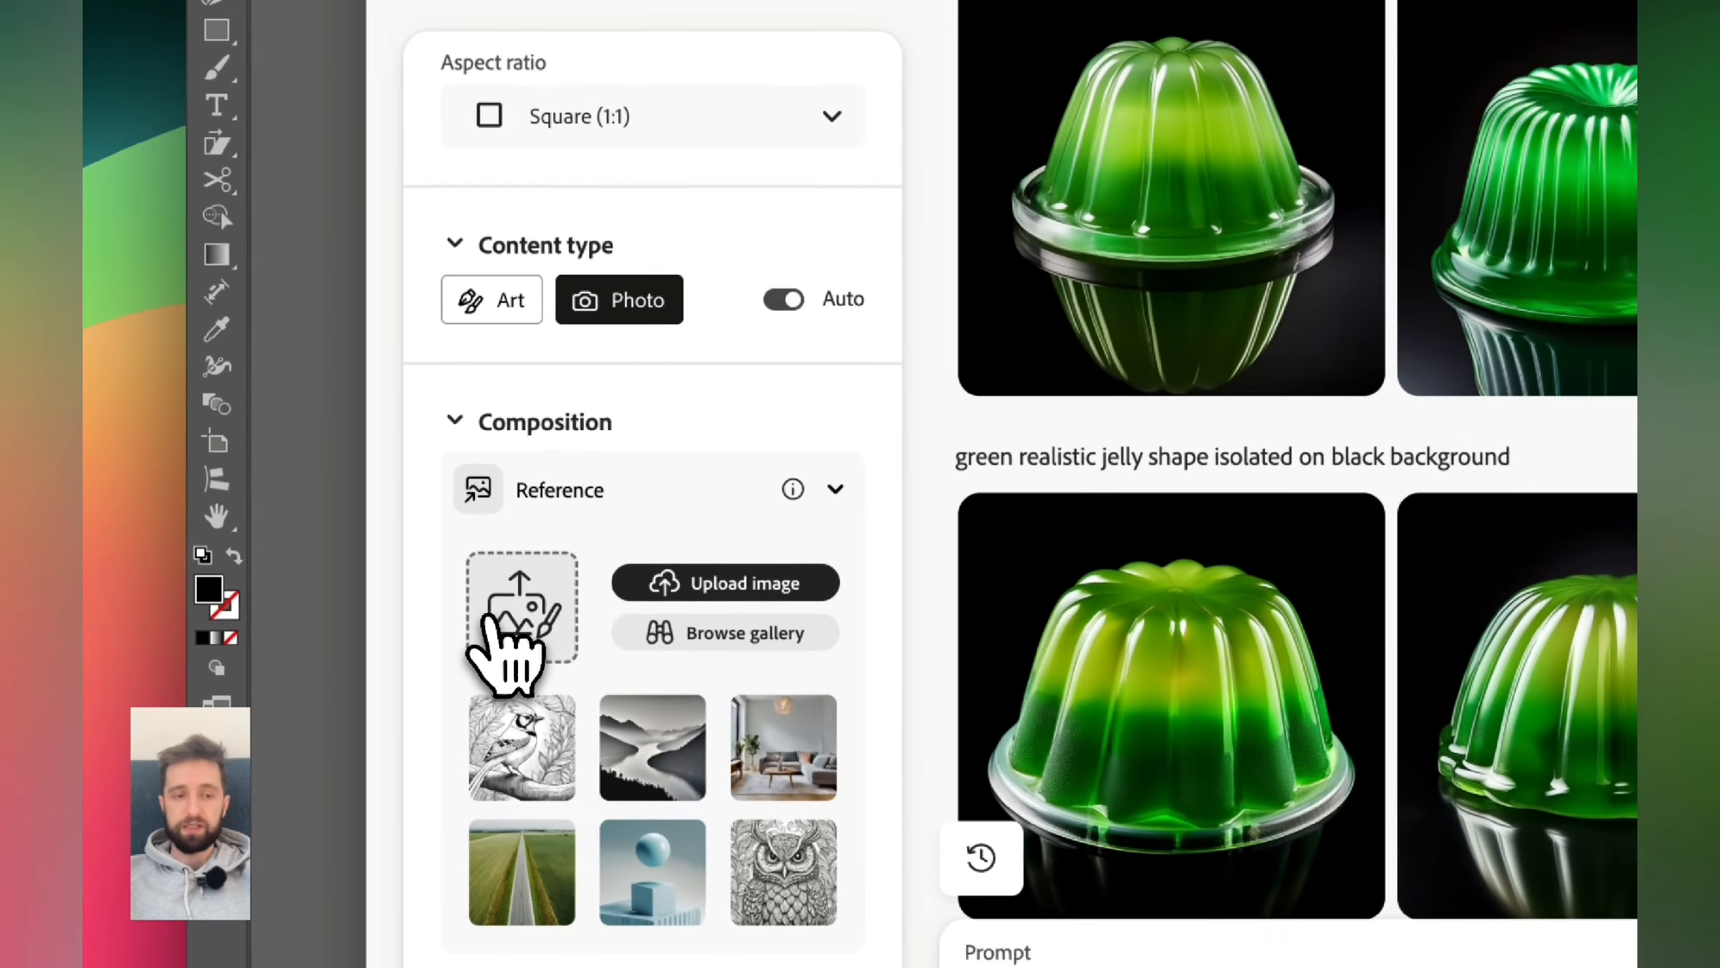
left_click(513, 640)
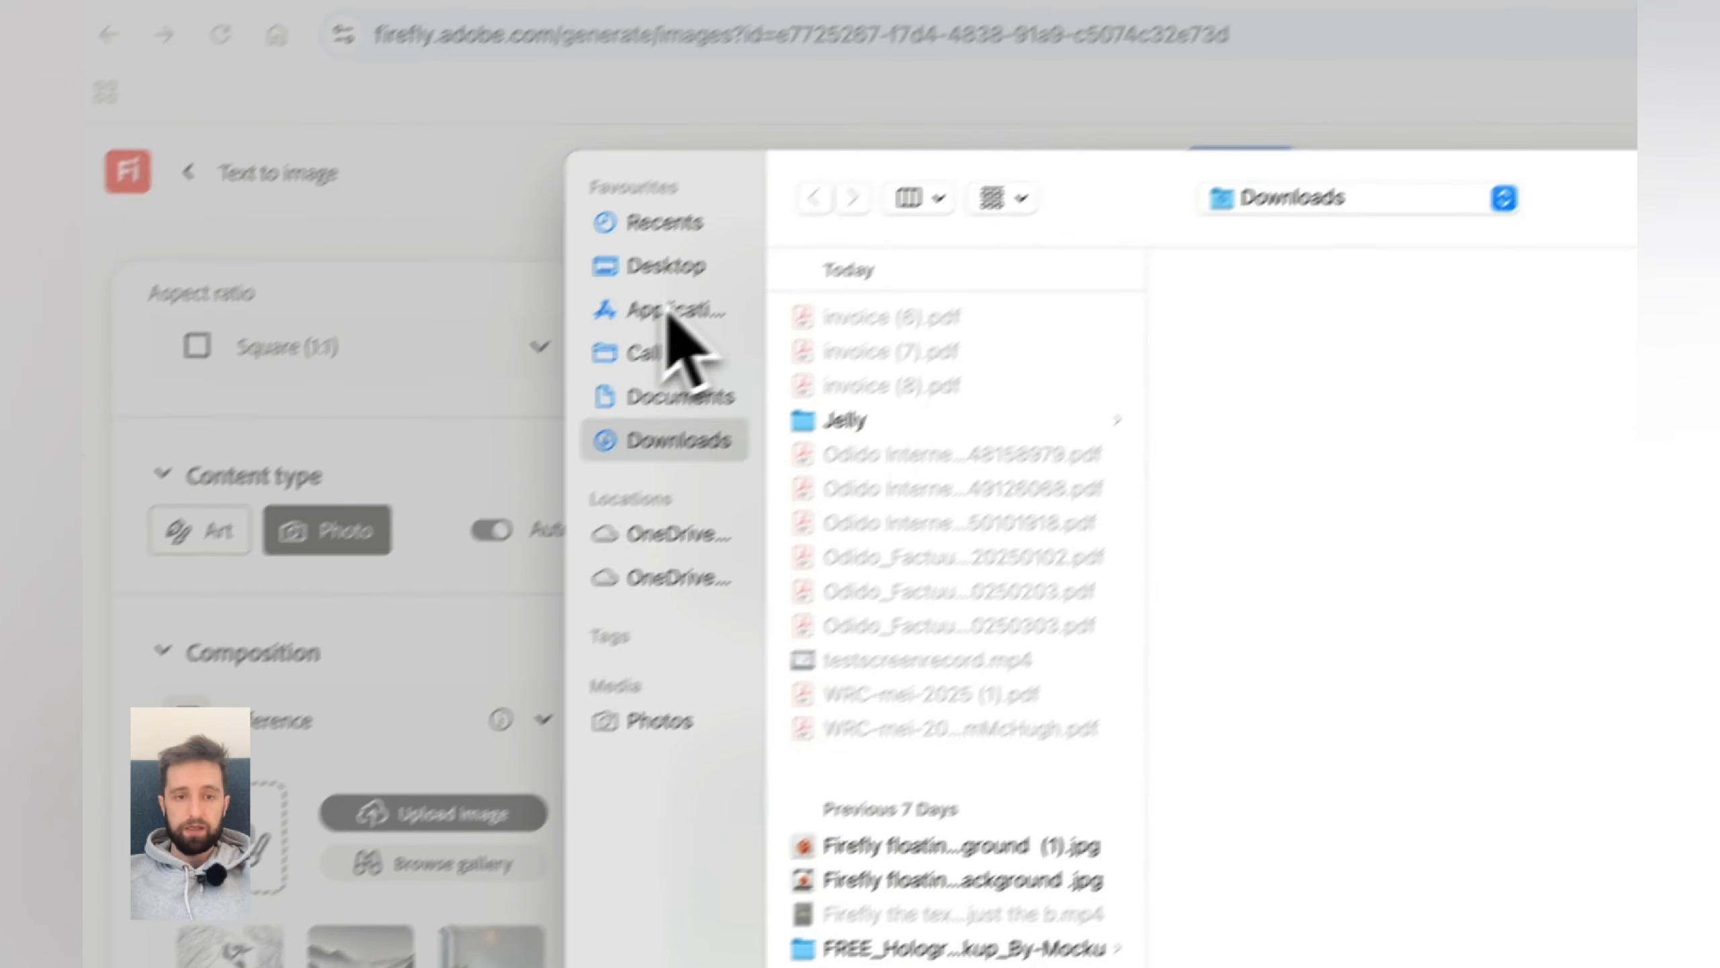
left_click(960, 54)
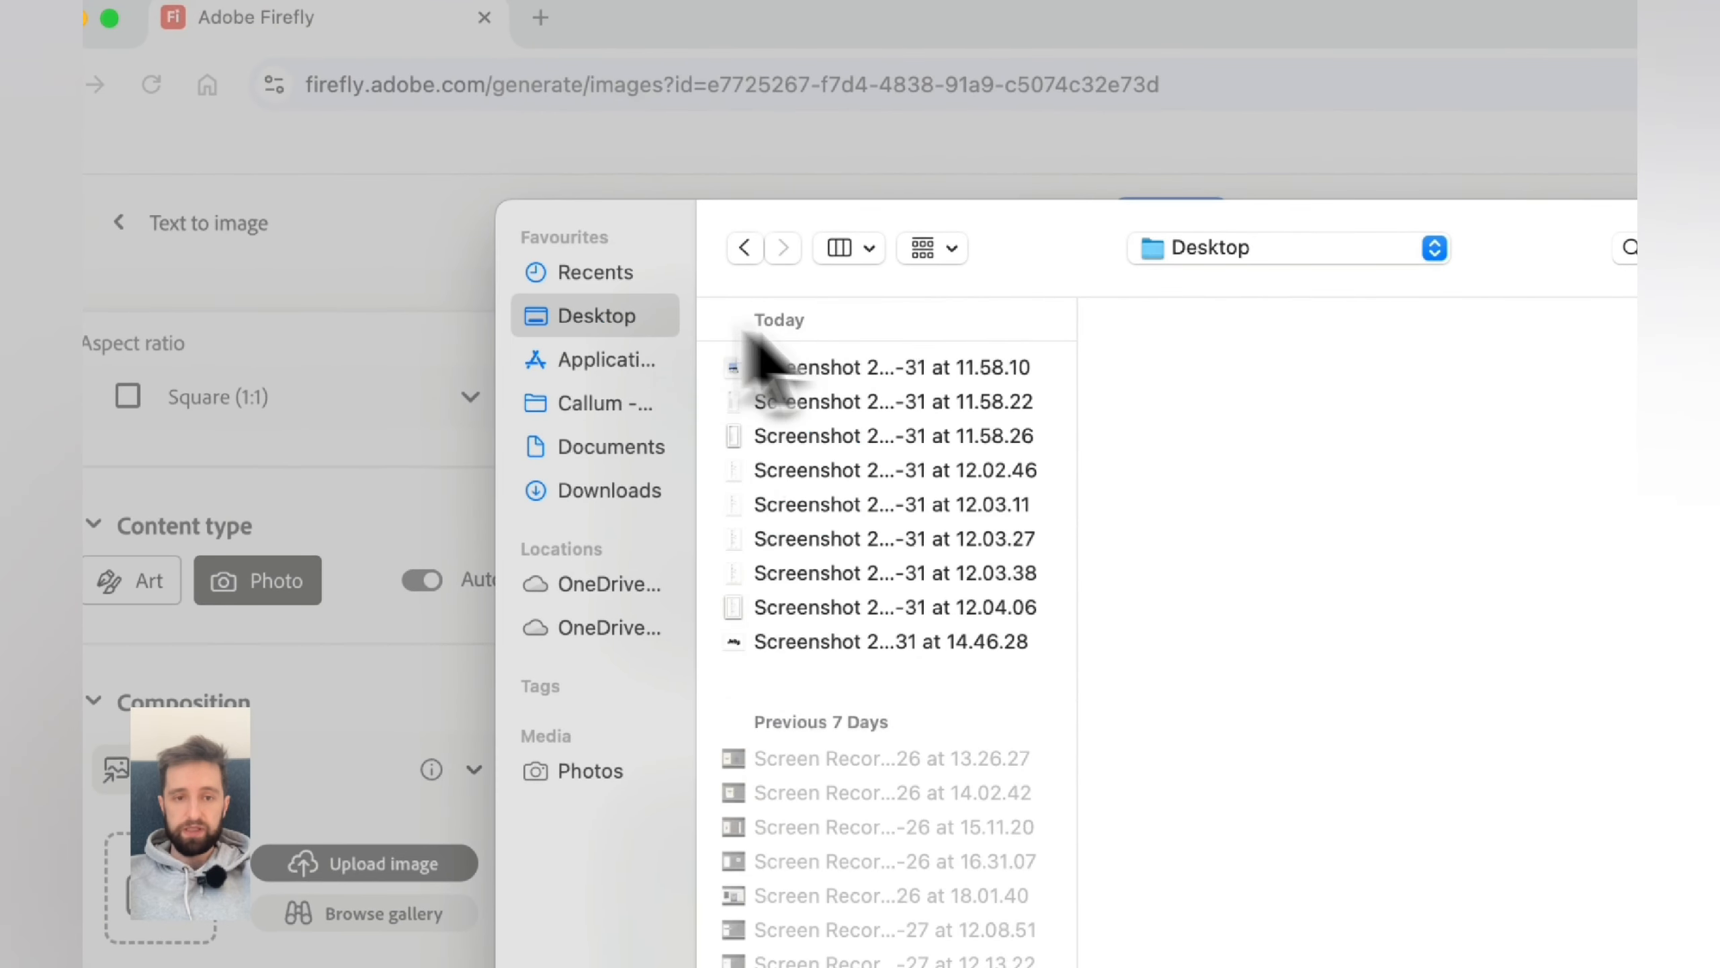
left_click(801, 641)
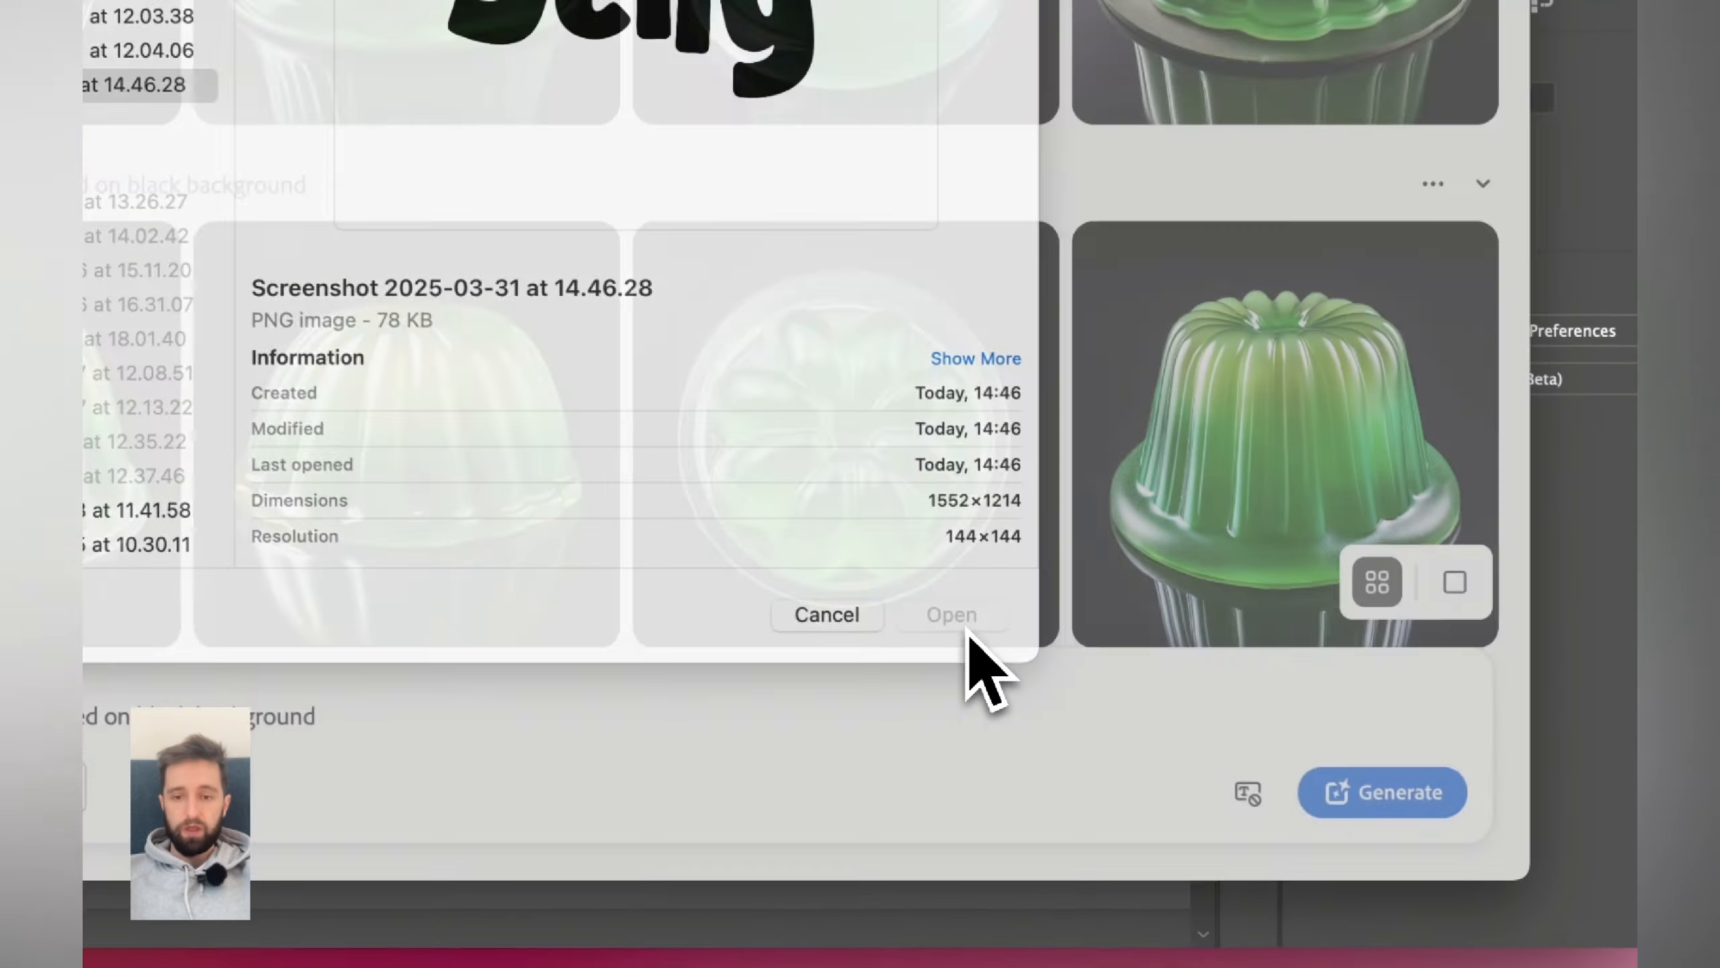
left_click(965, 626)
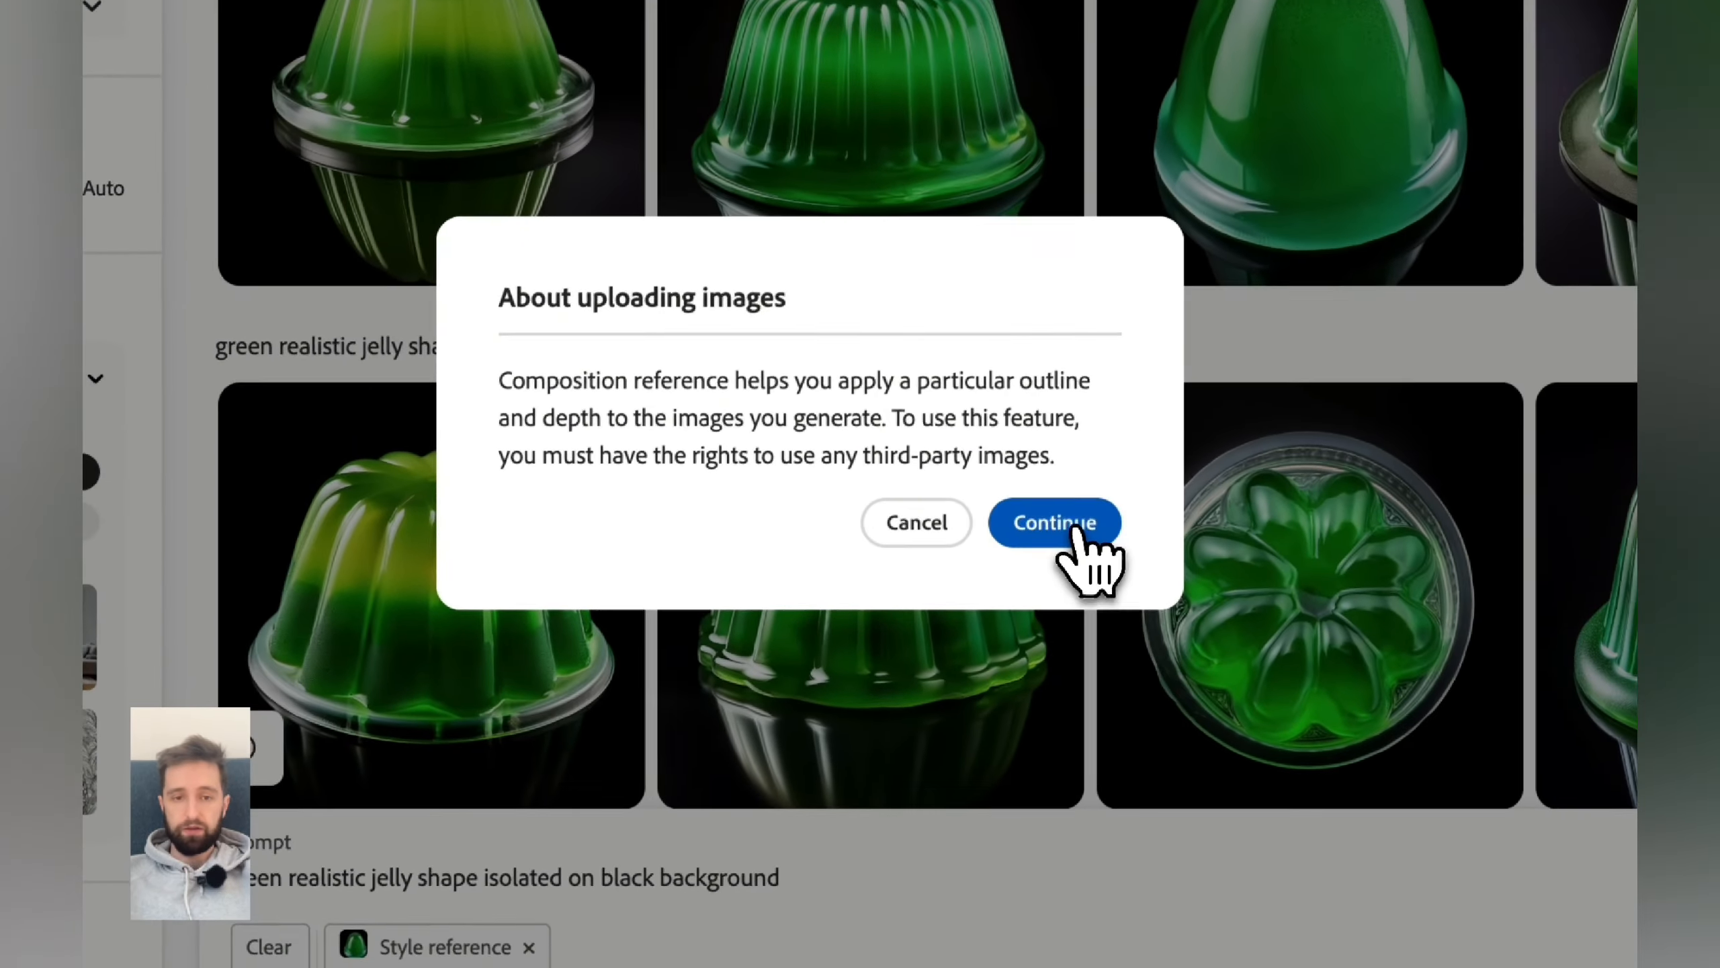
left_click(1076, 533)
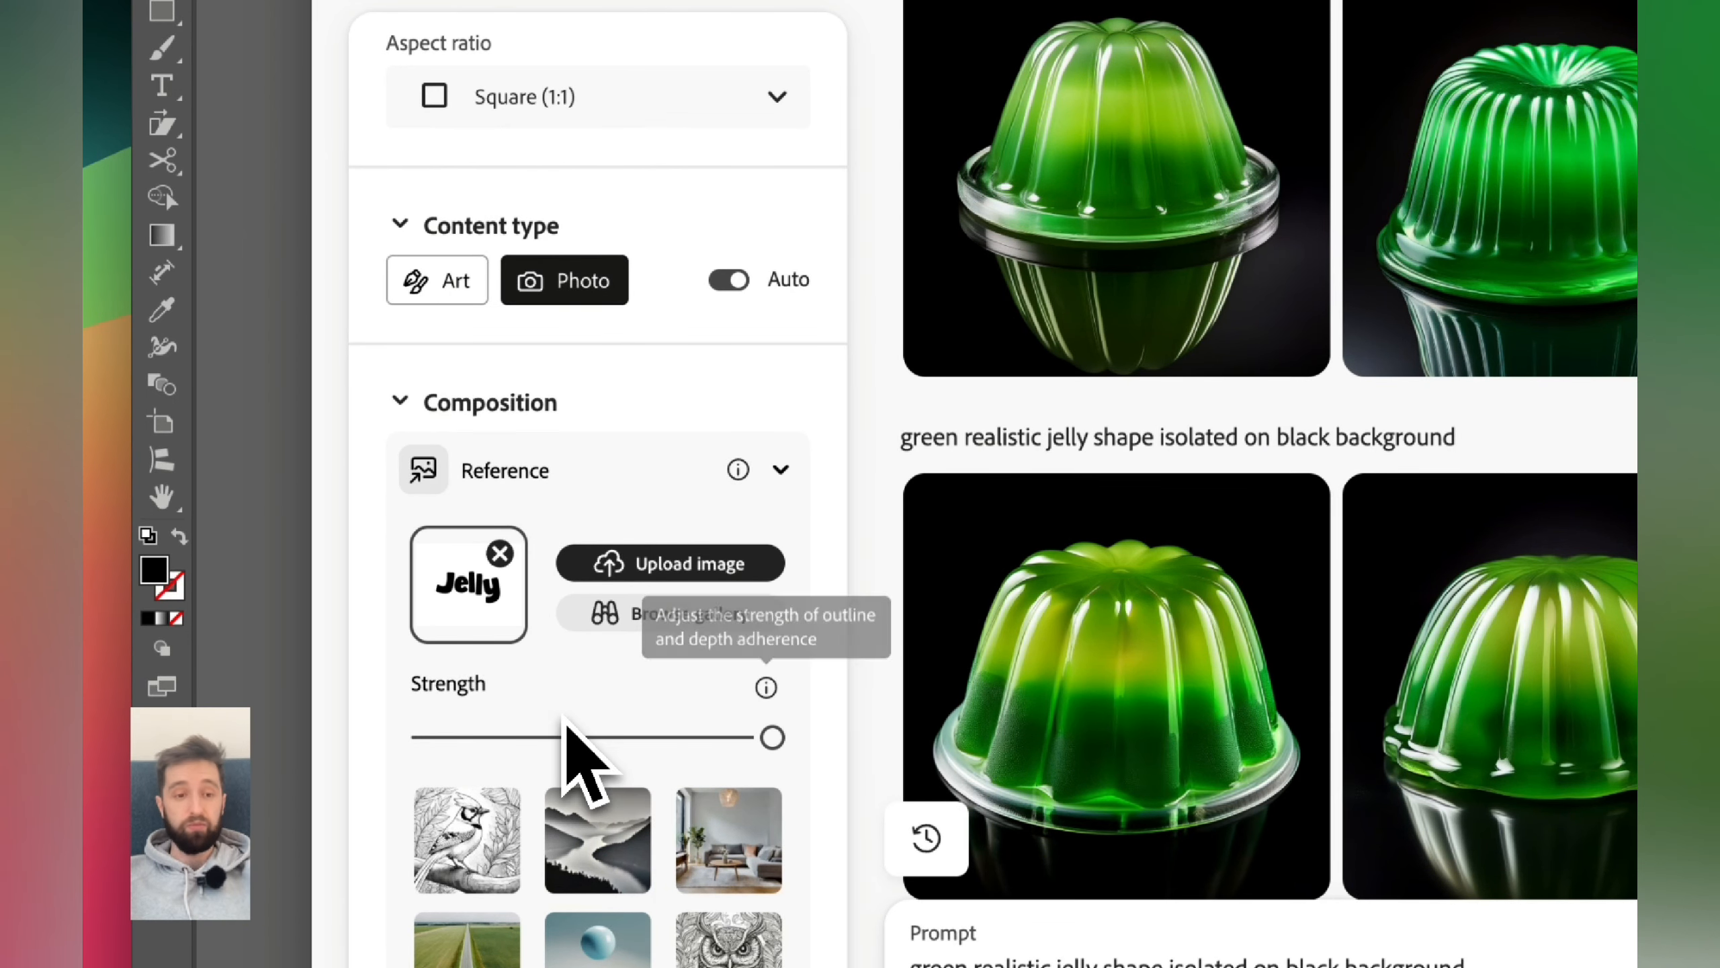
- Generate new images using both the style and composition references
scroll(573, 745, "down", 15)
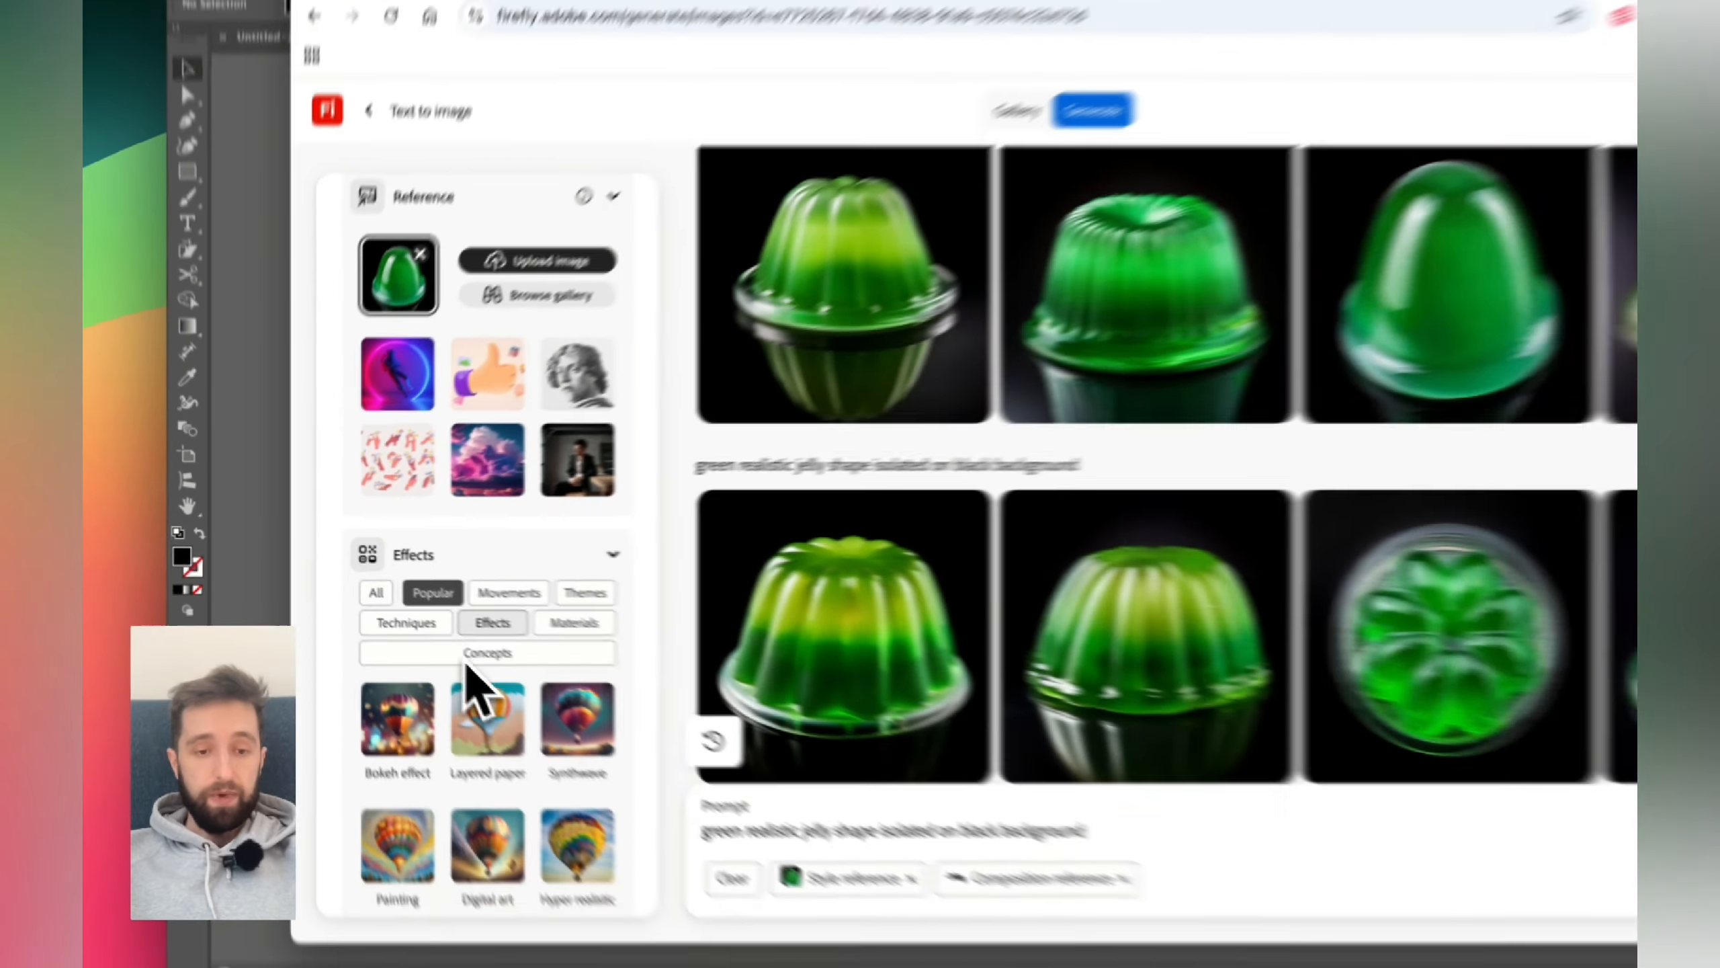
scroll(573, 745, "down", 5)
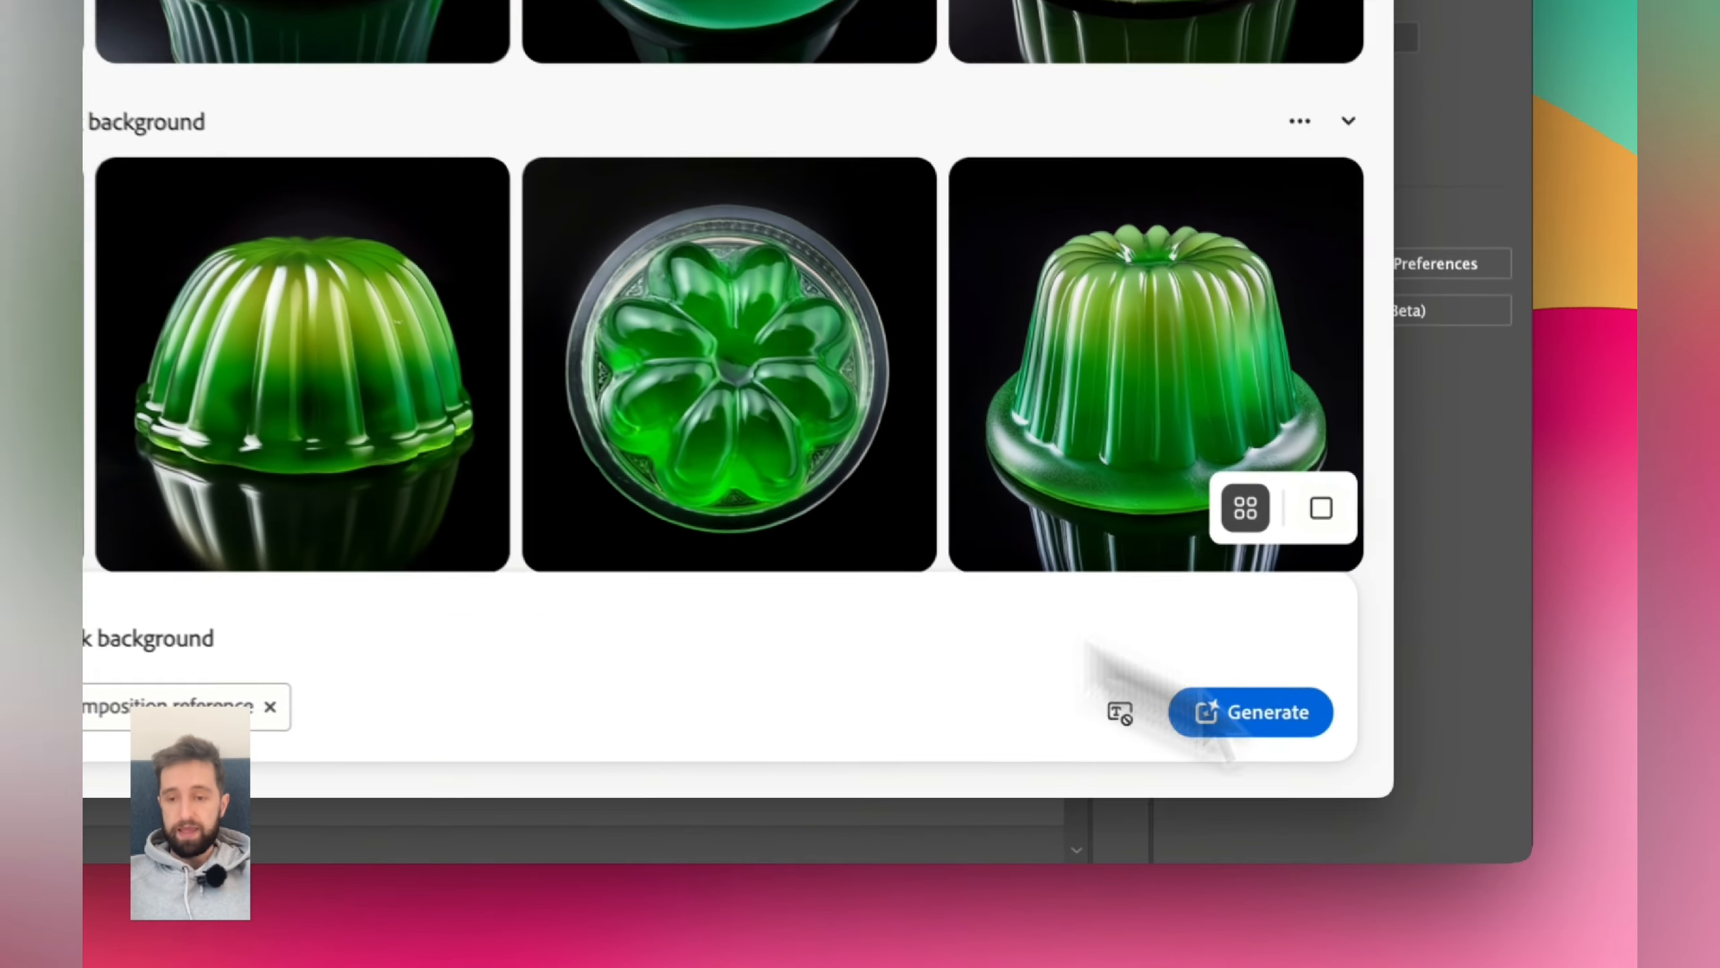
left_click(1400, 786)
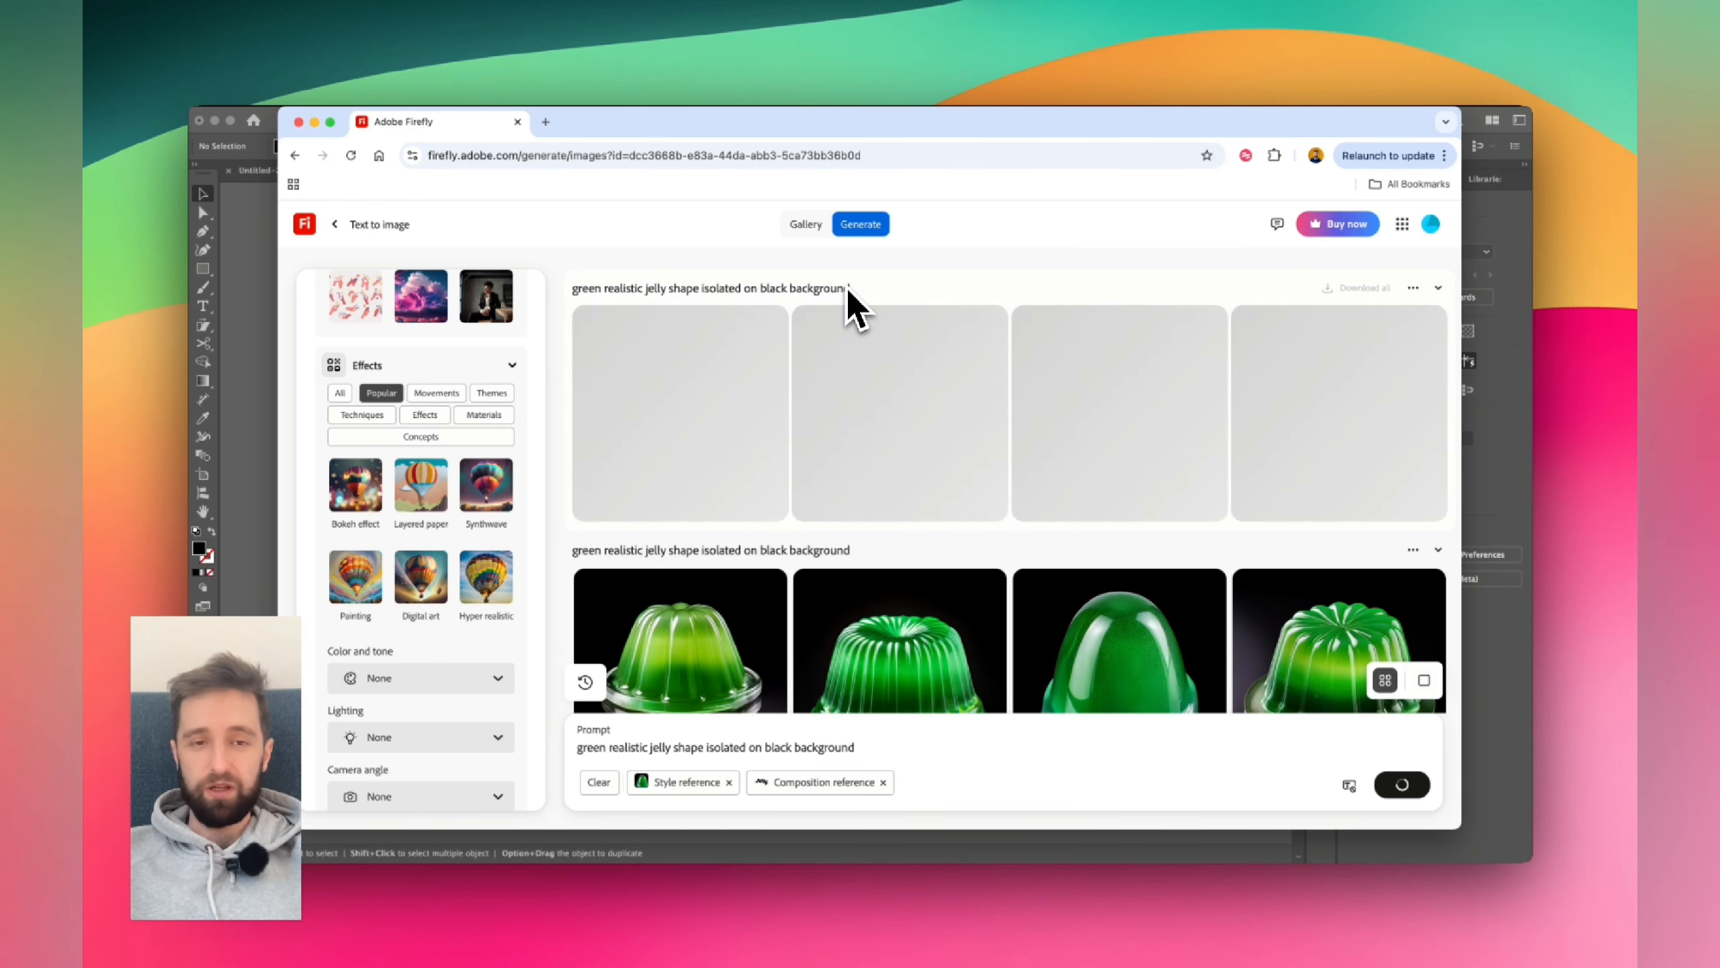
- Browse the generated Jelly lettering images one by one in the preview viewer
scroll(397, 536, "up", 10)
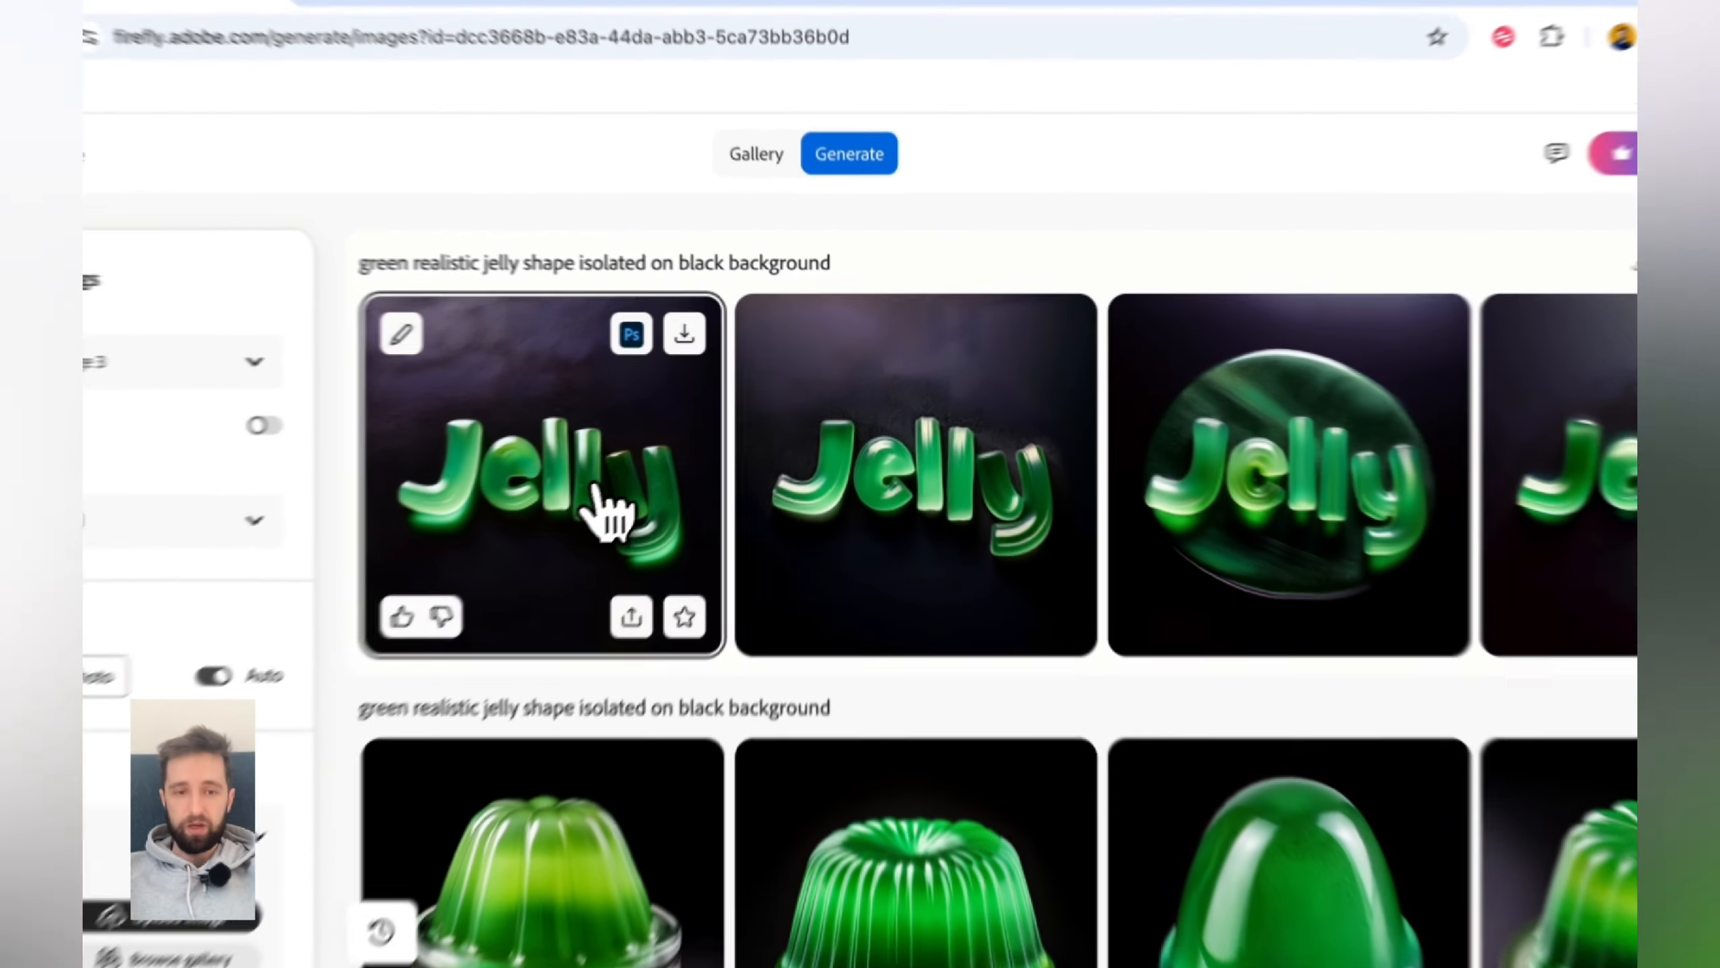
left_click(716, 435)
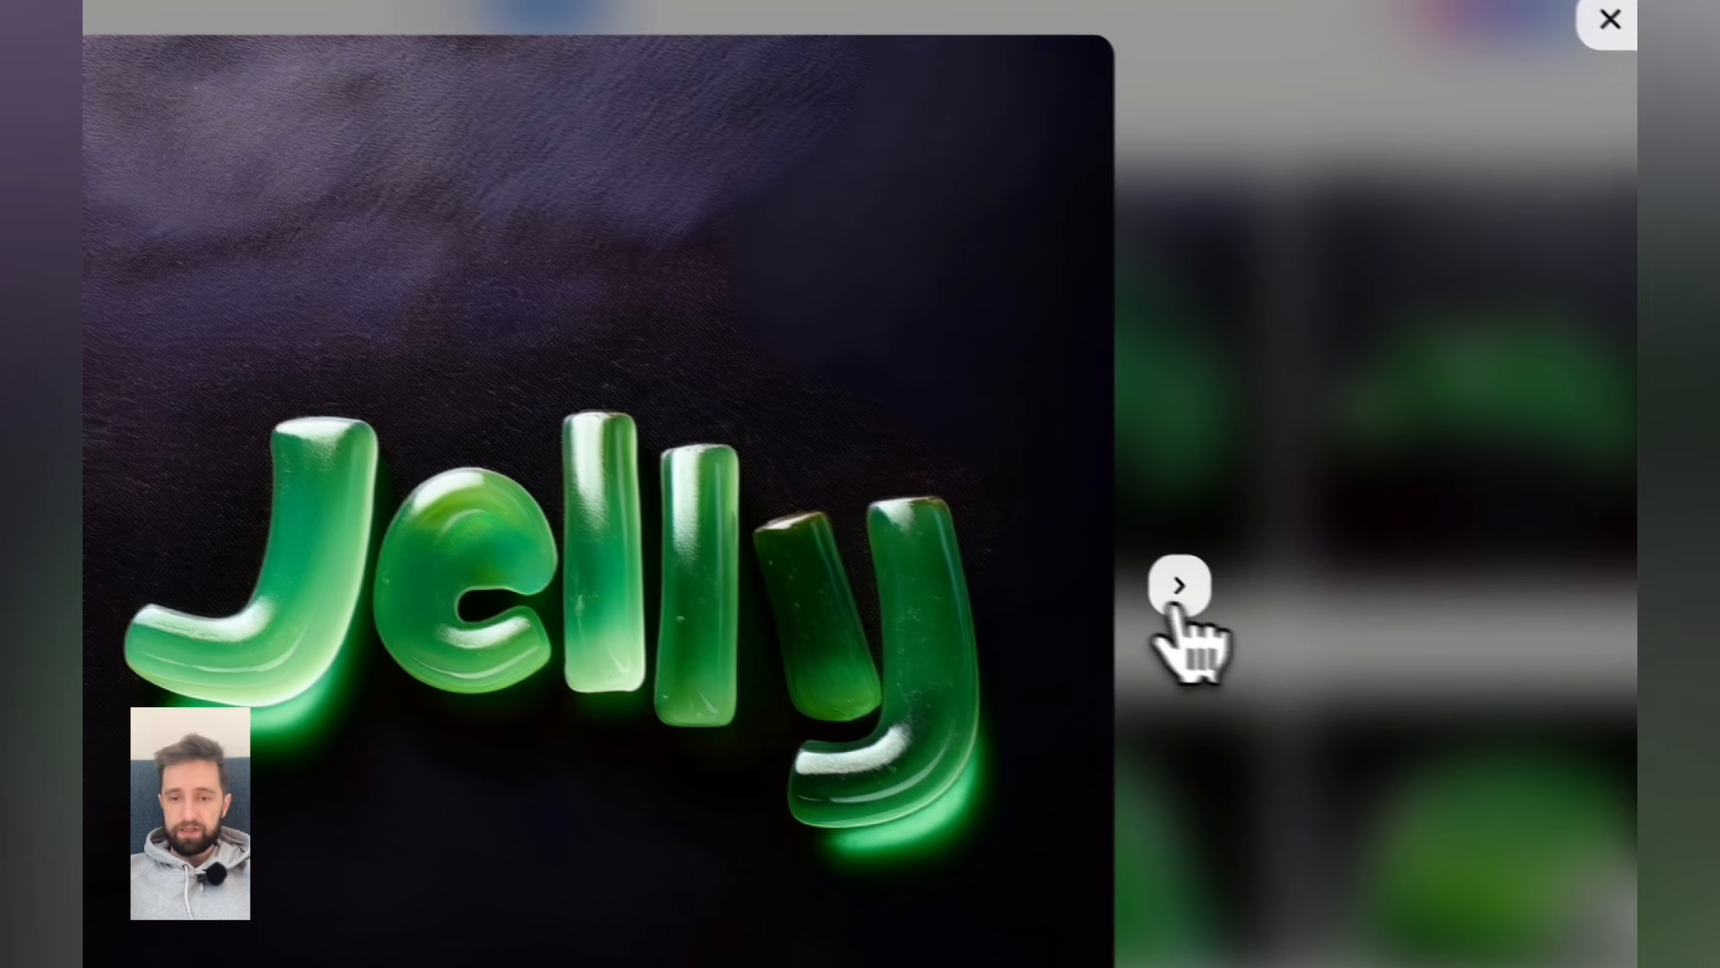
left_click(1176, 607)
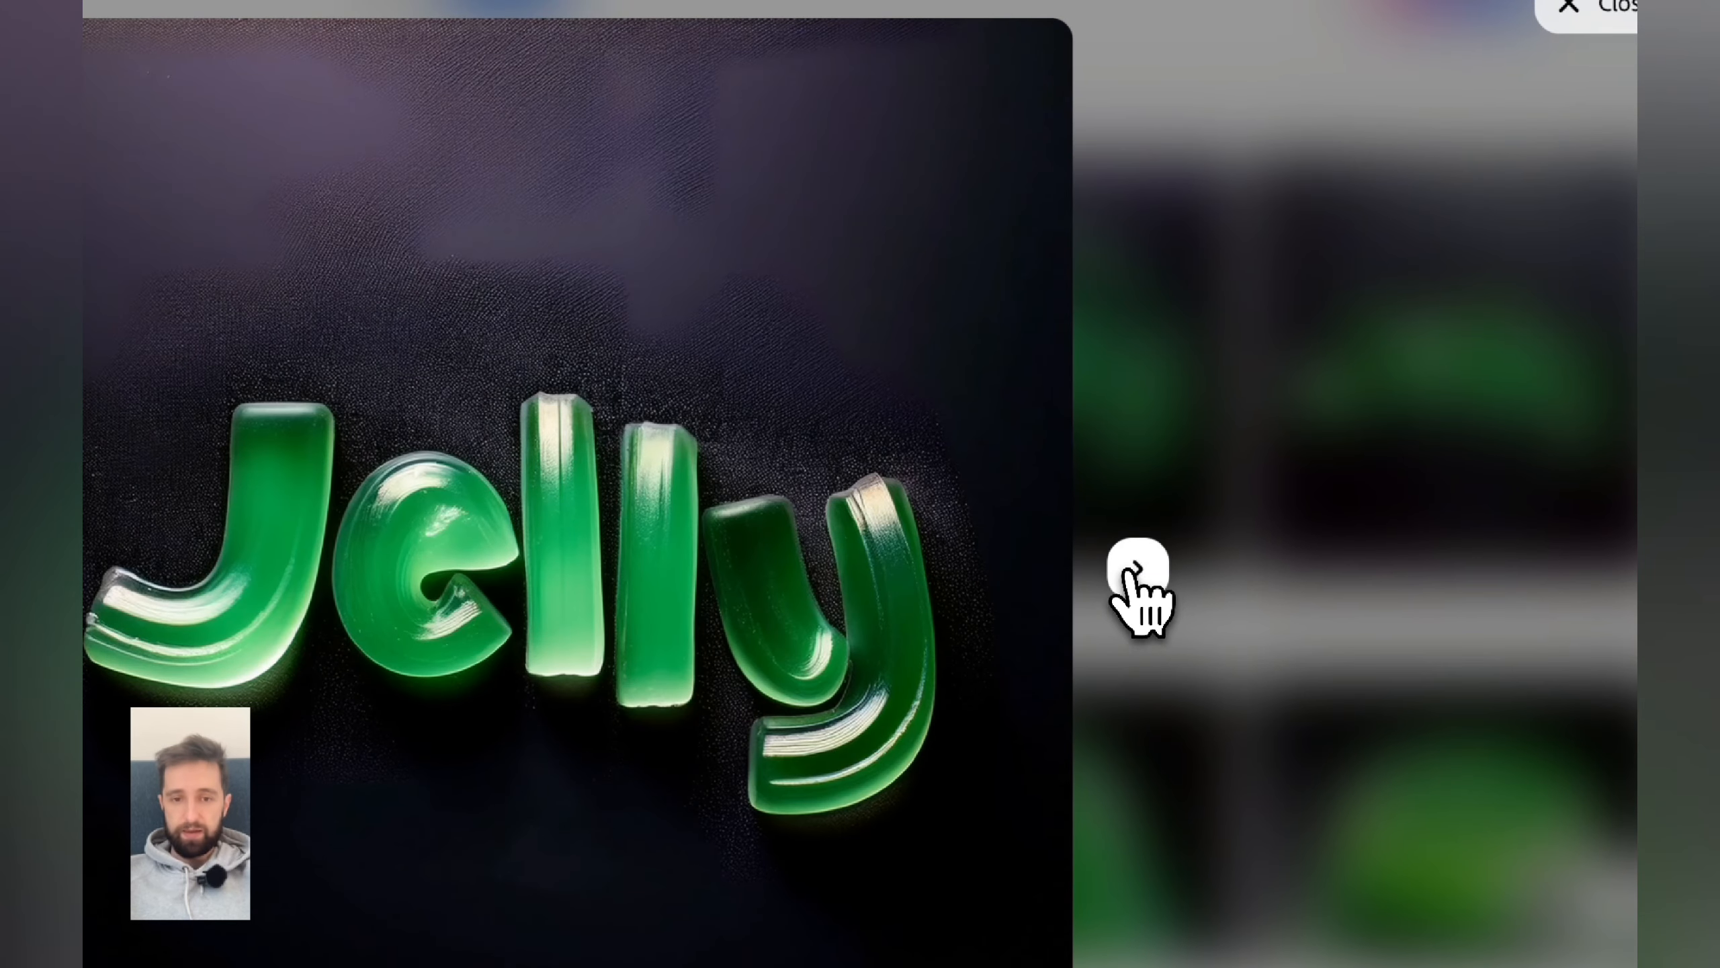
left_click(1129, 572)
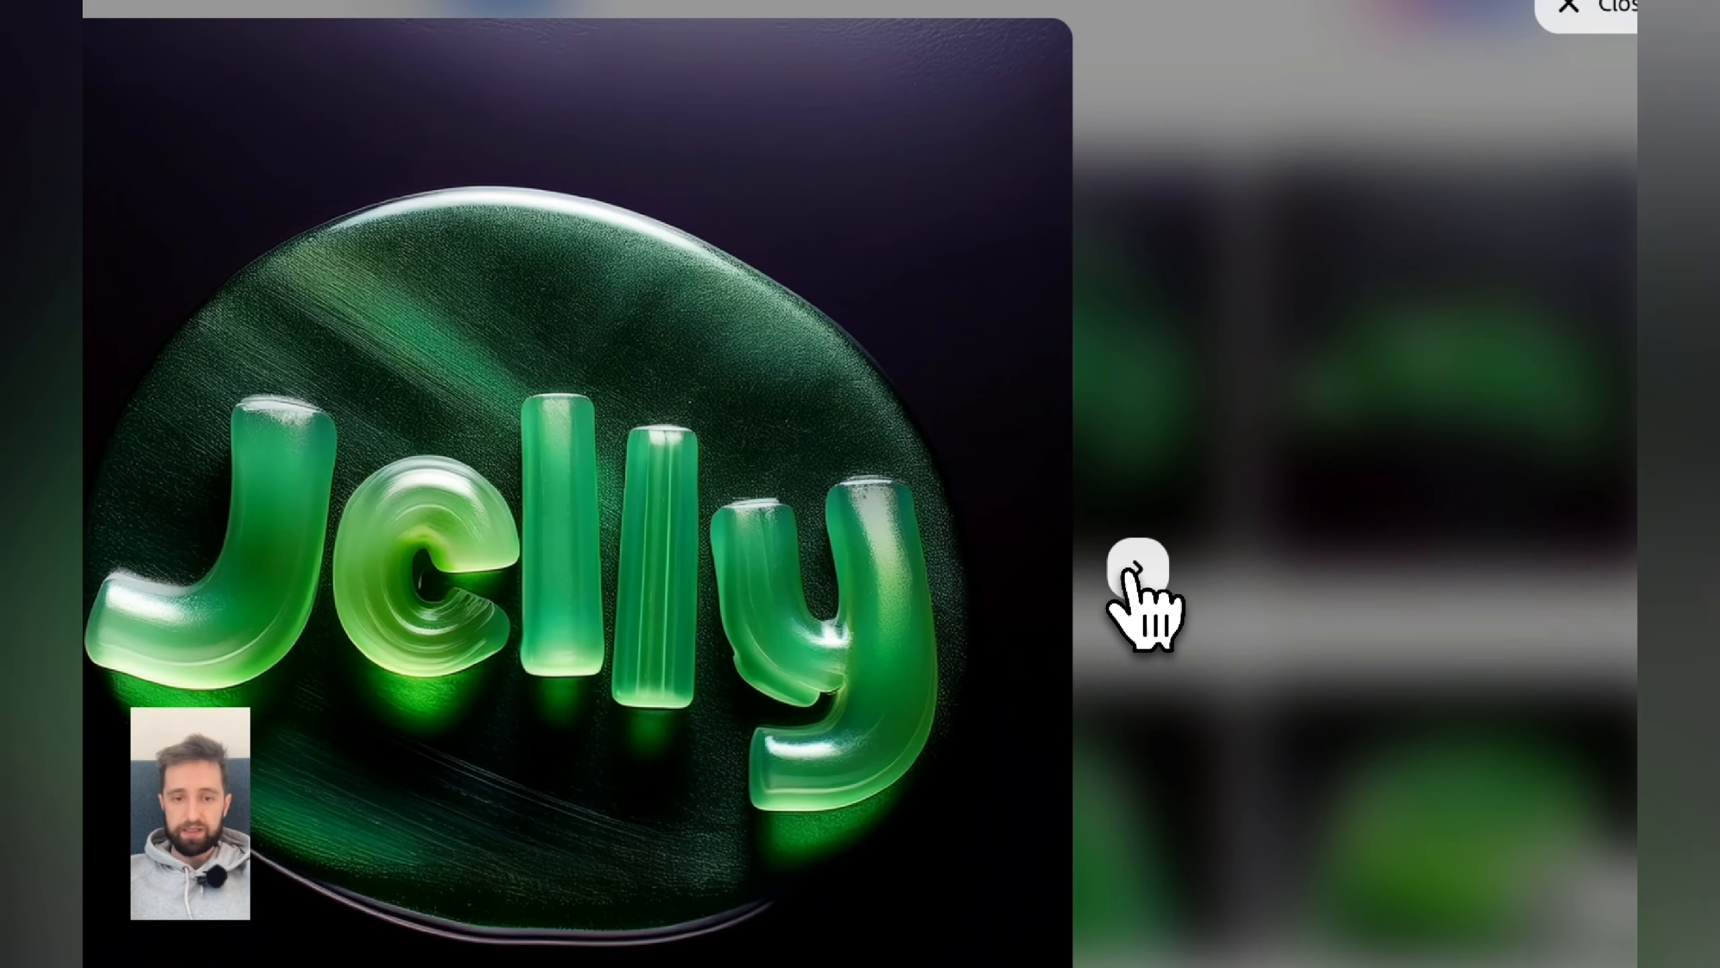
left_click(1130, 574)
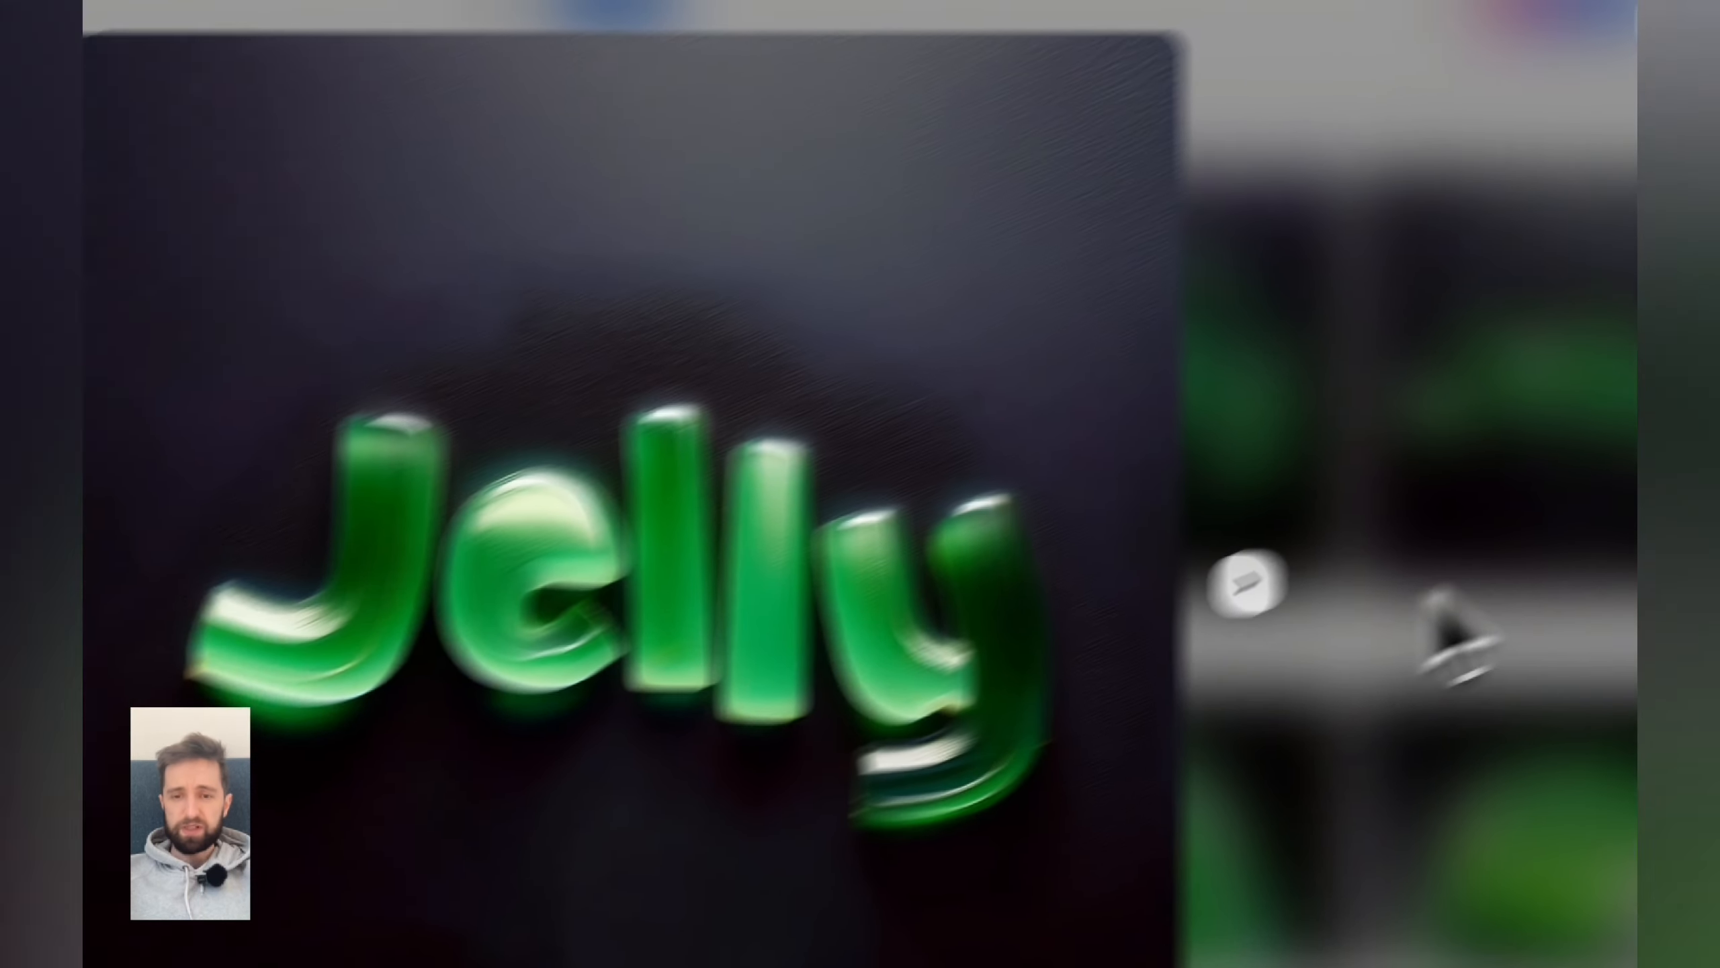
left_click(1138, 571)
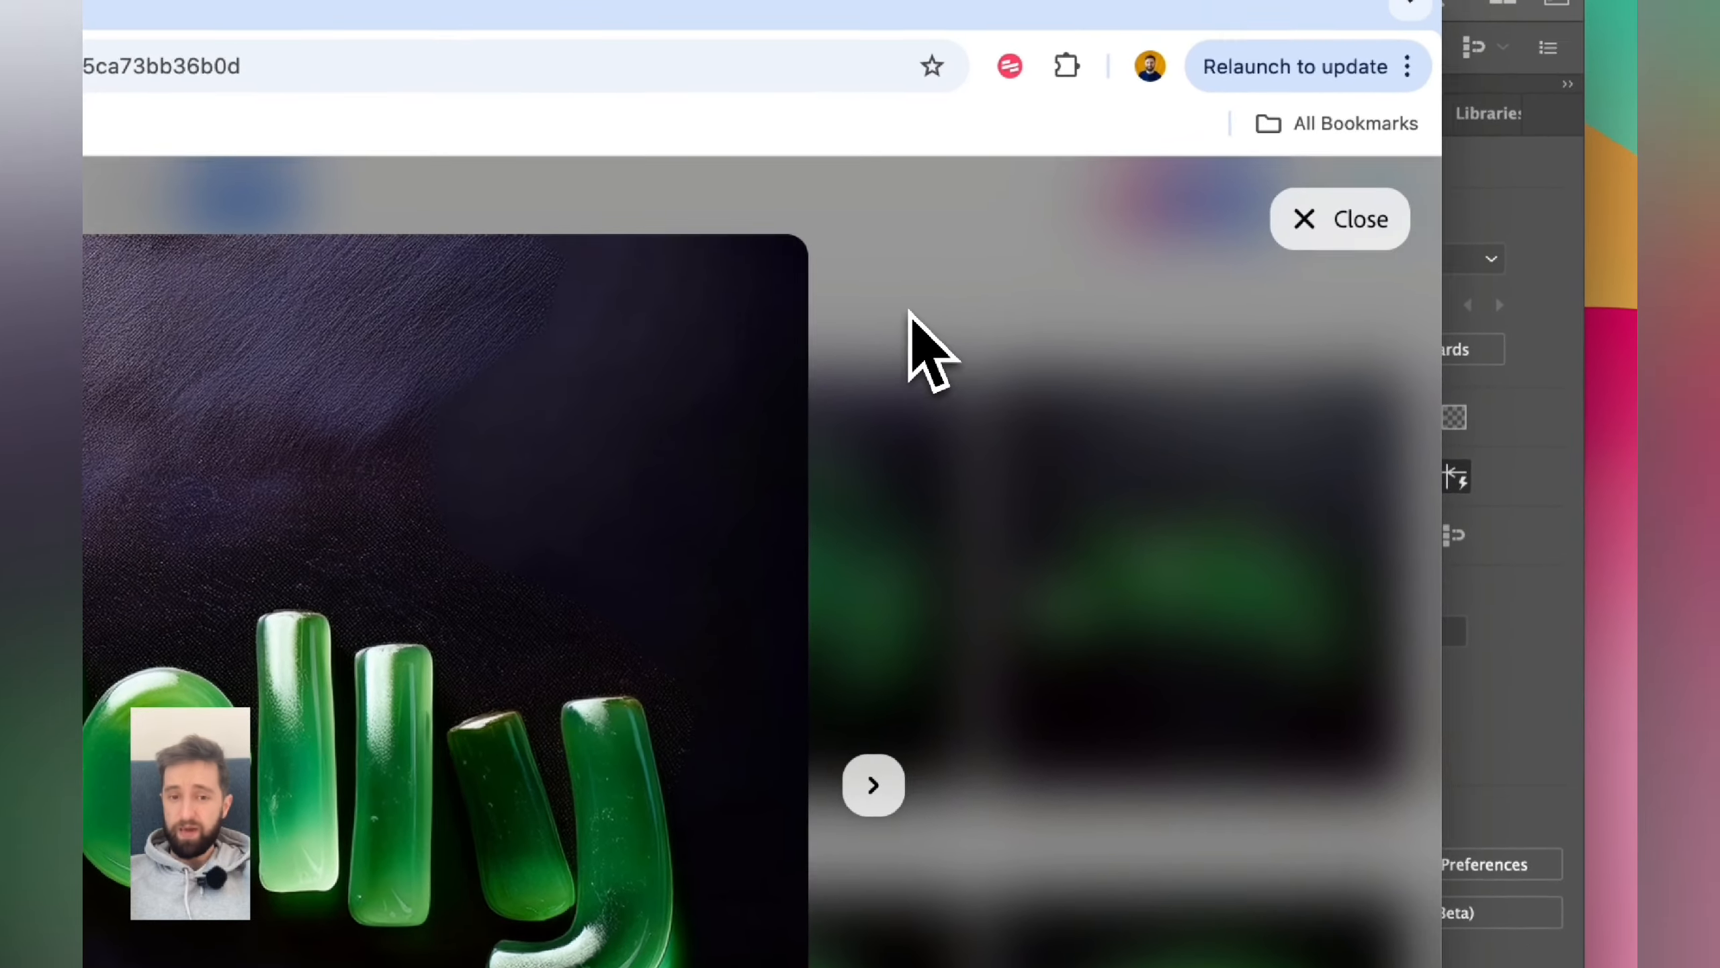
left_click(925, 264)
- Generate another batch with both references and remove the style reference from the prompt
scroll(565, 559, "down", 3)
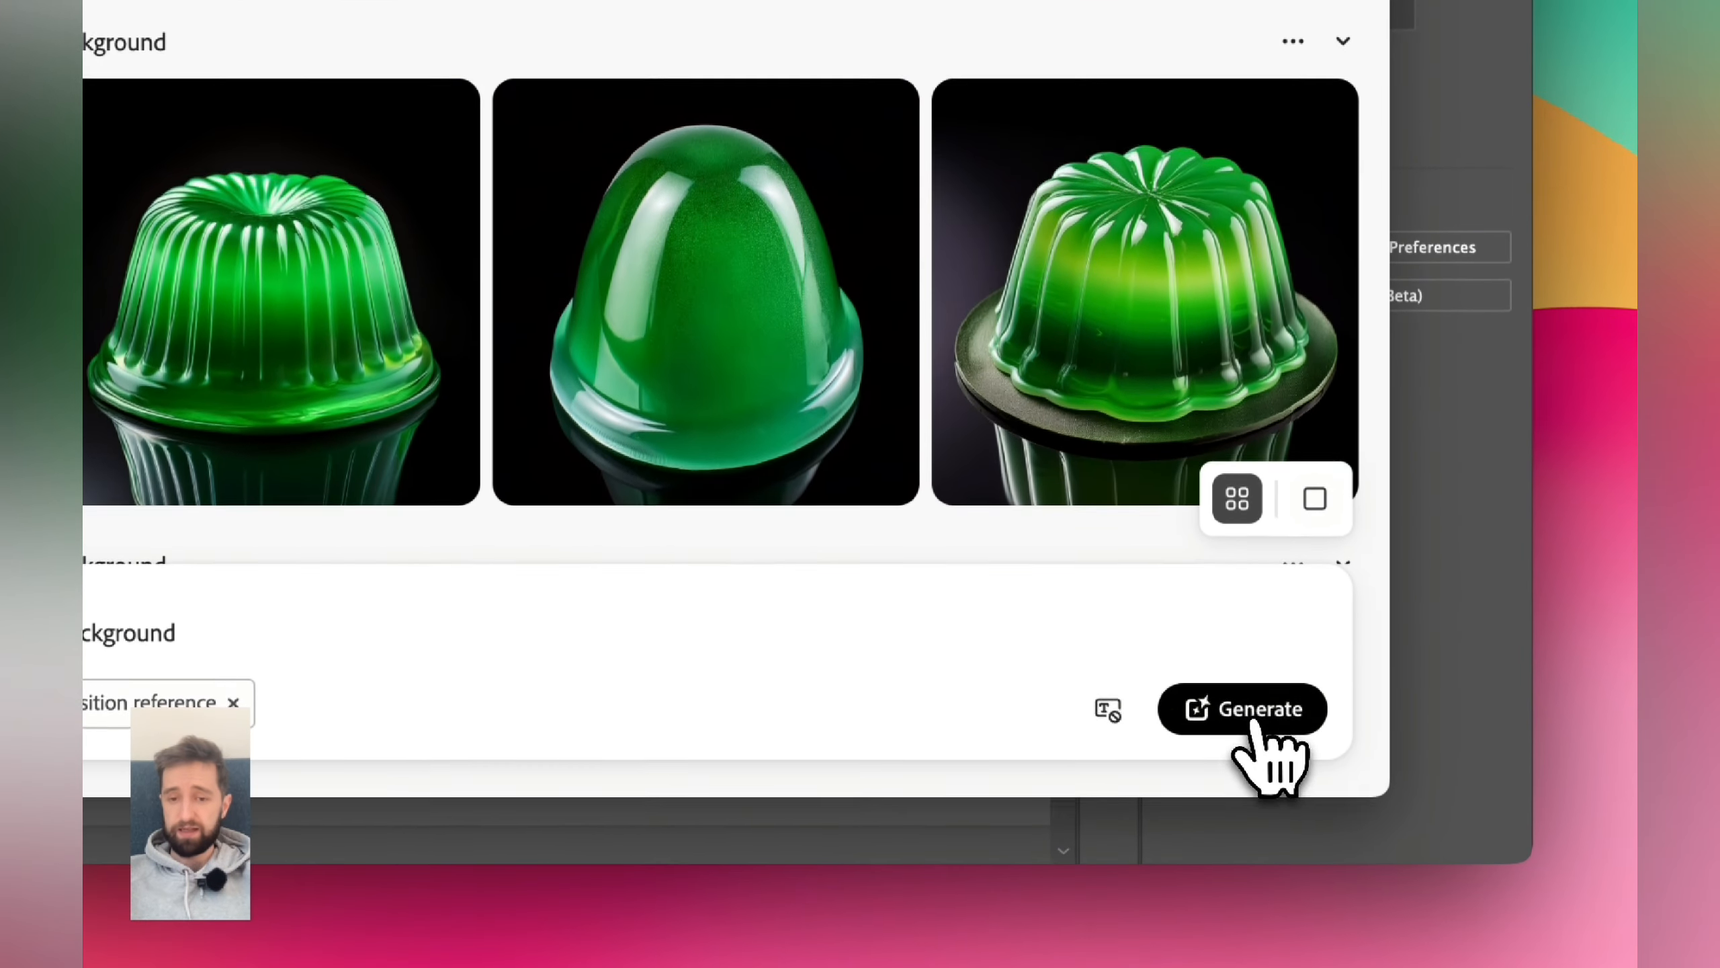
left_click(1247, 850)
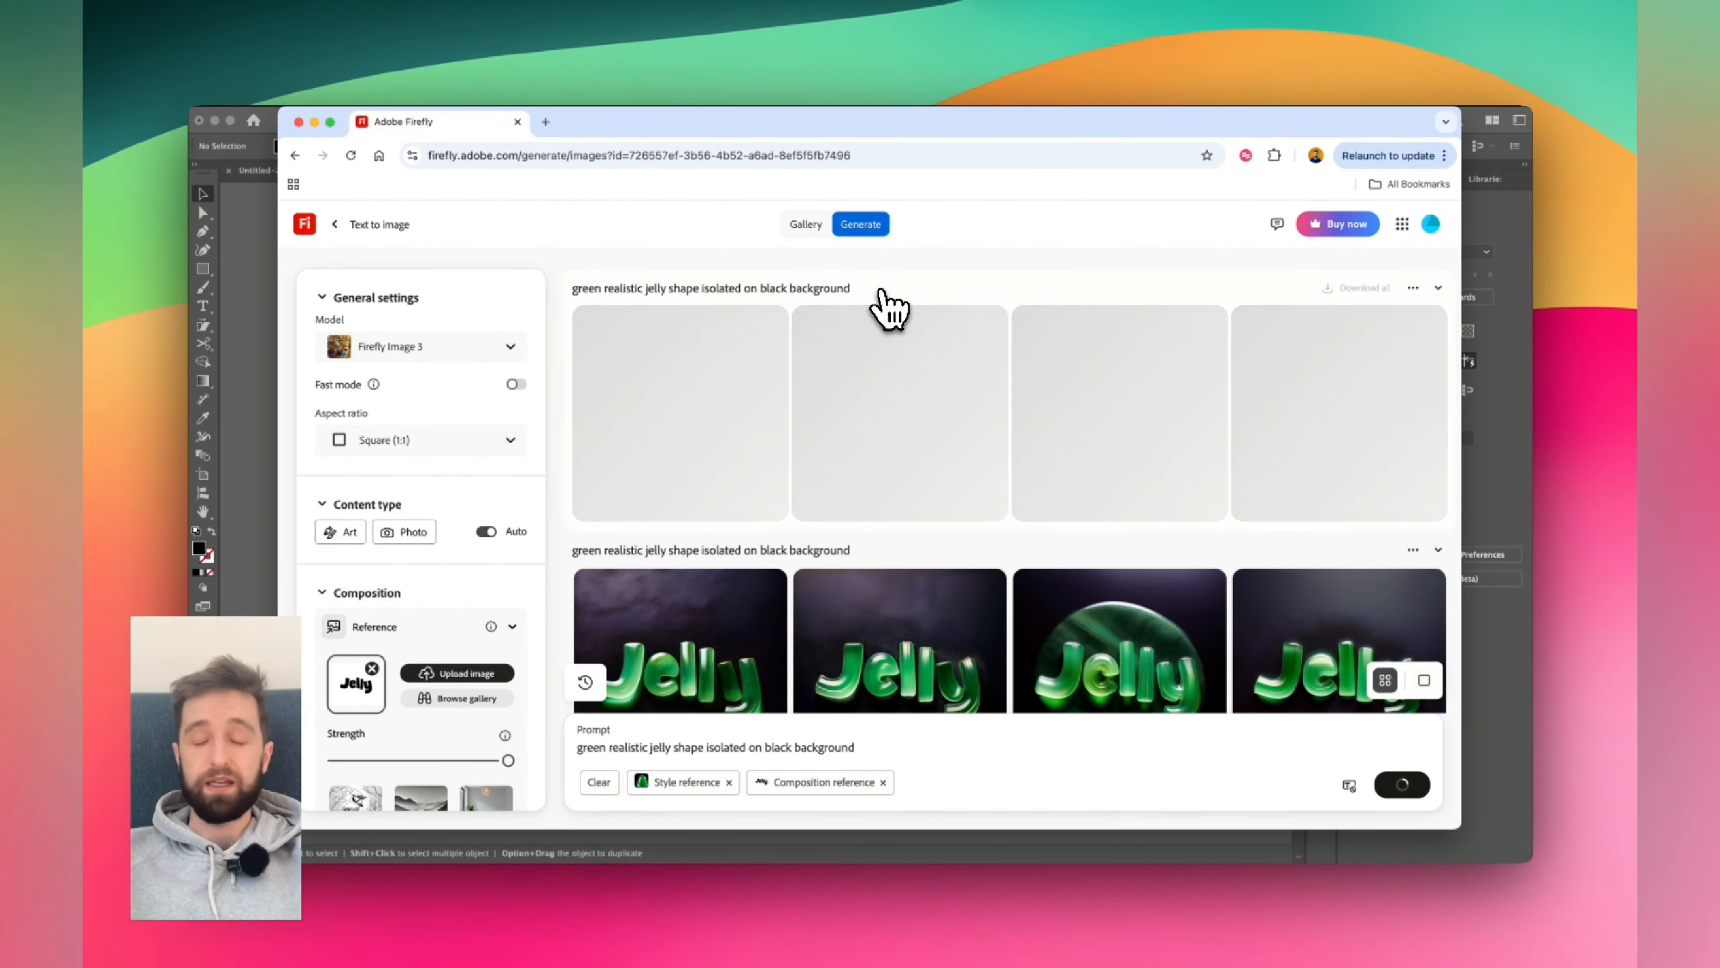
scroll(808, 523, "down", 7)
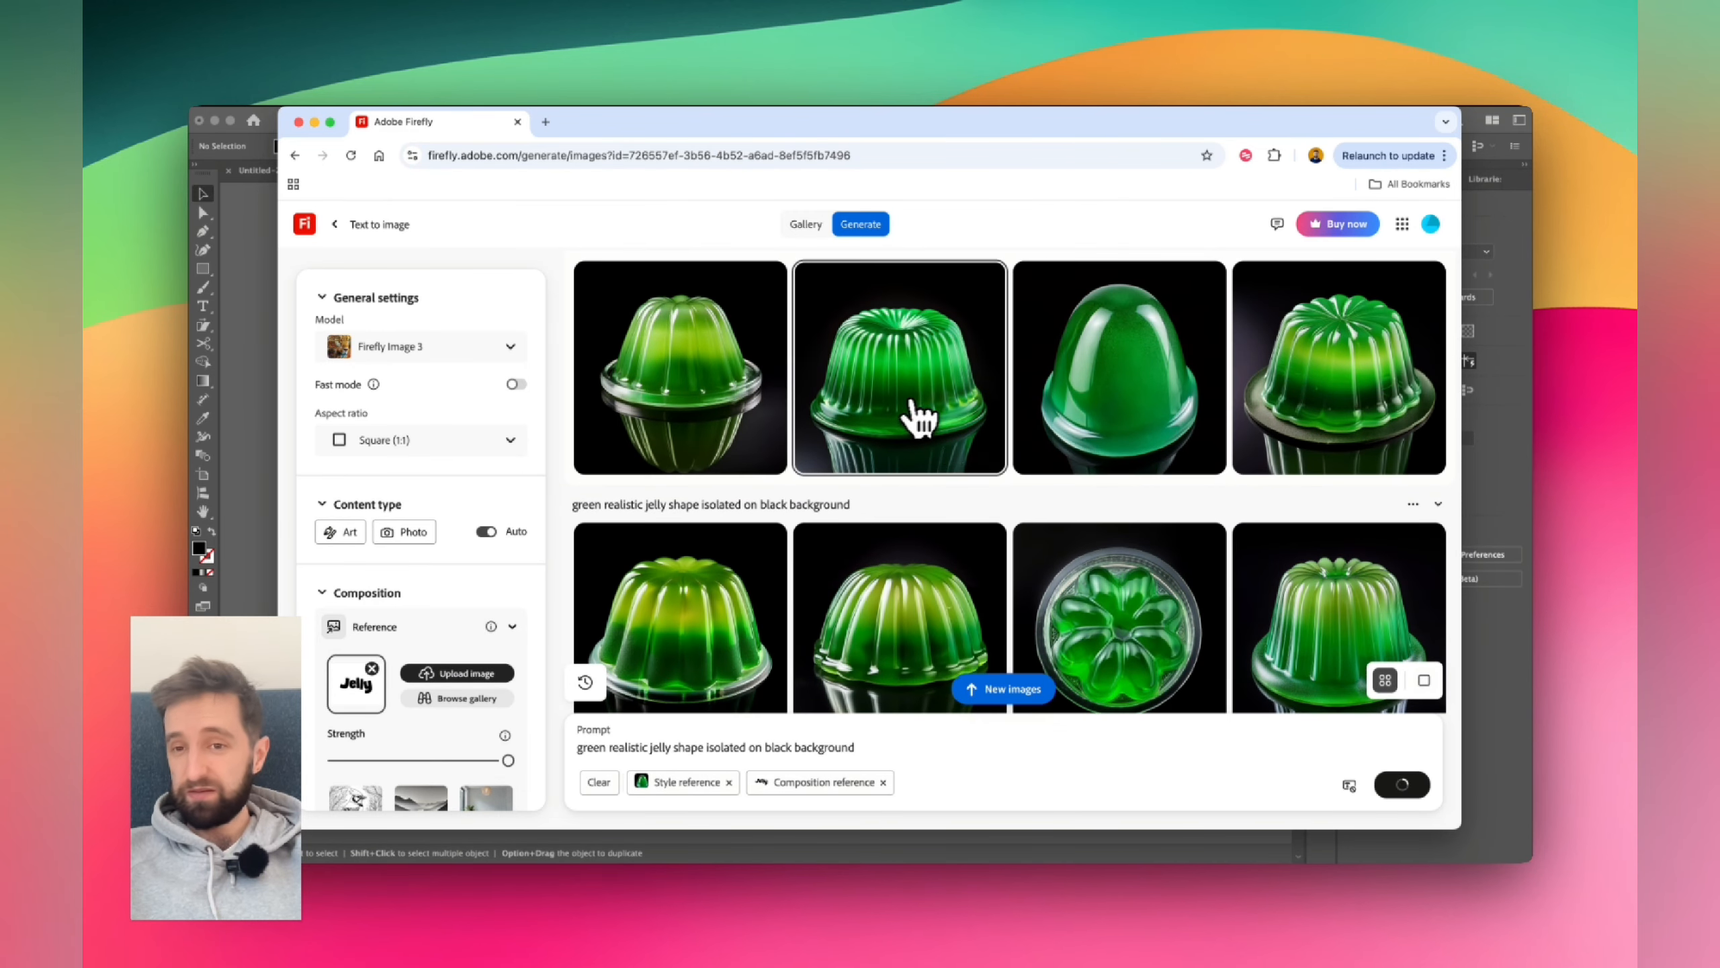
scroll(811, 427, "up", 7)
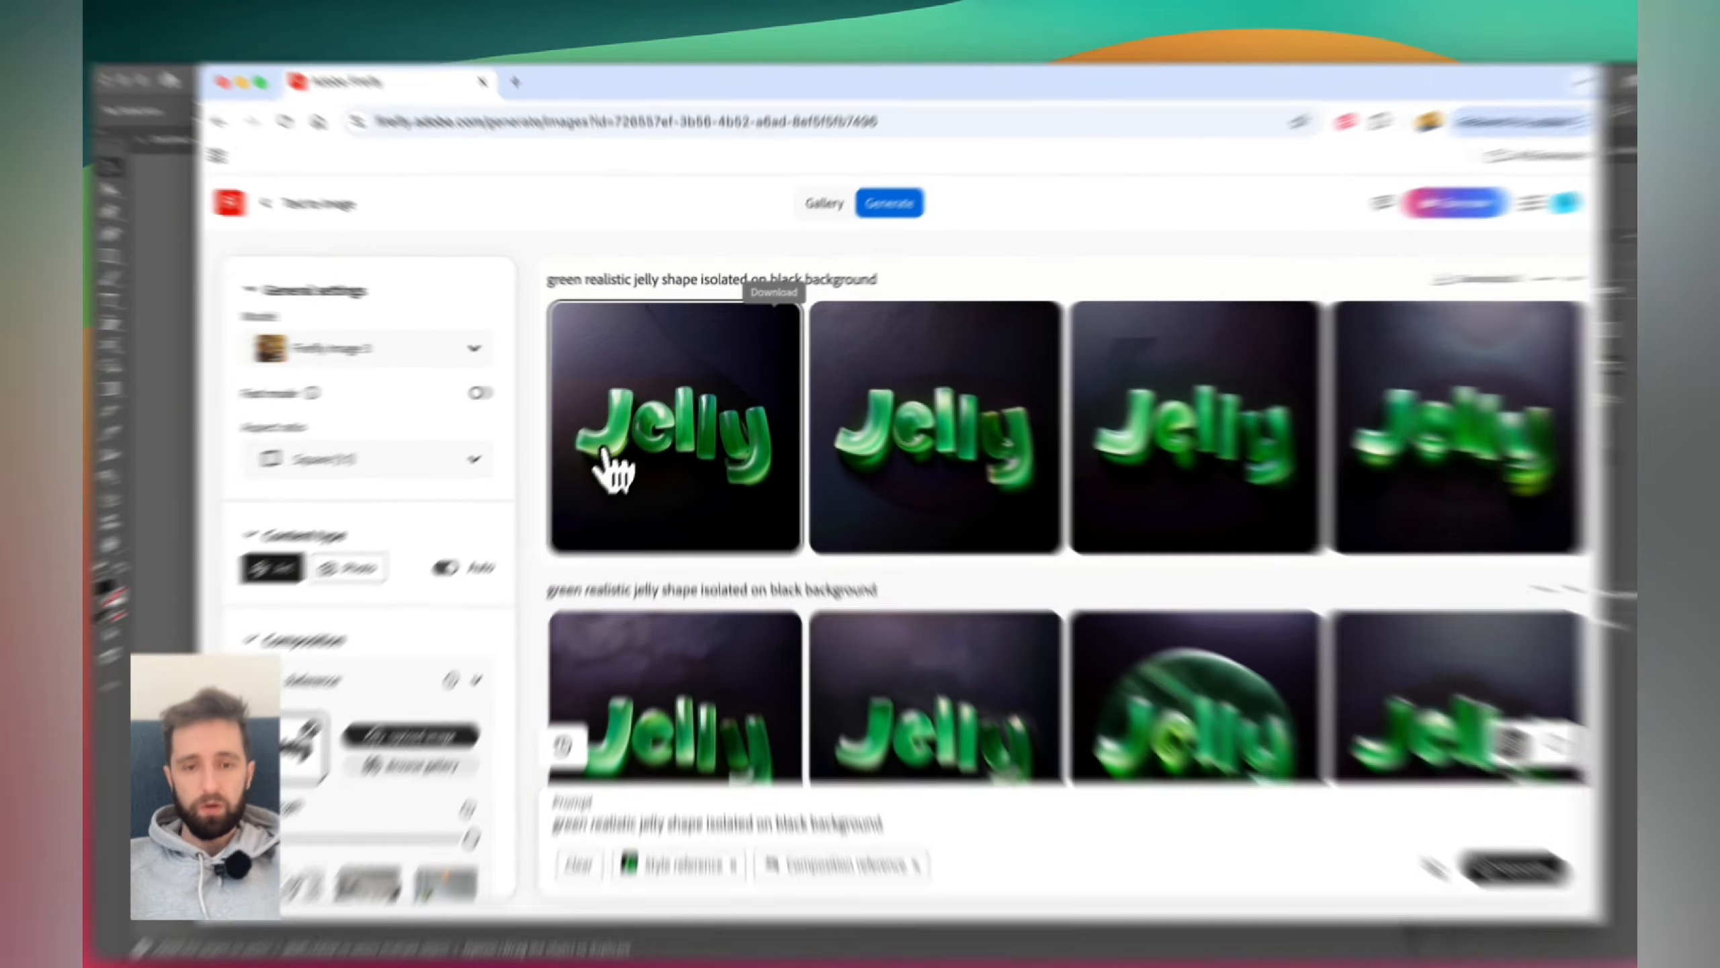
left_click(619, 447)
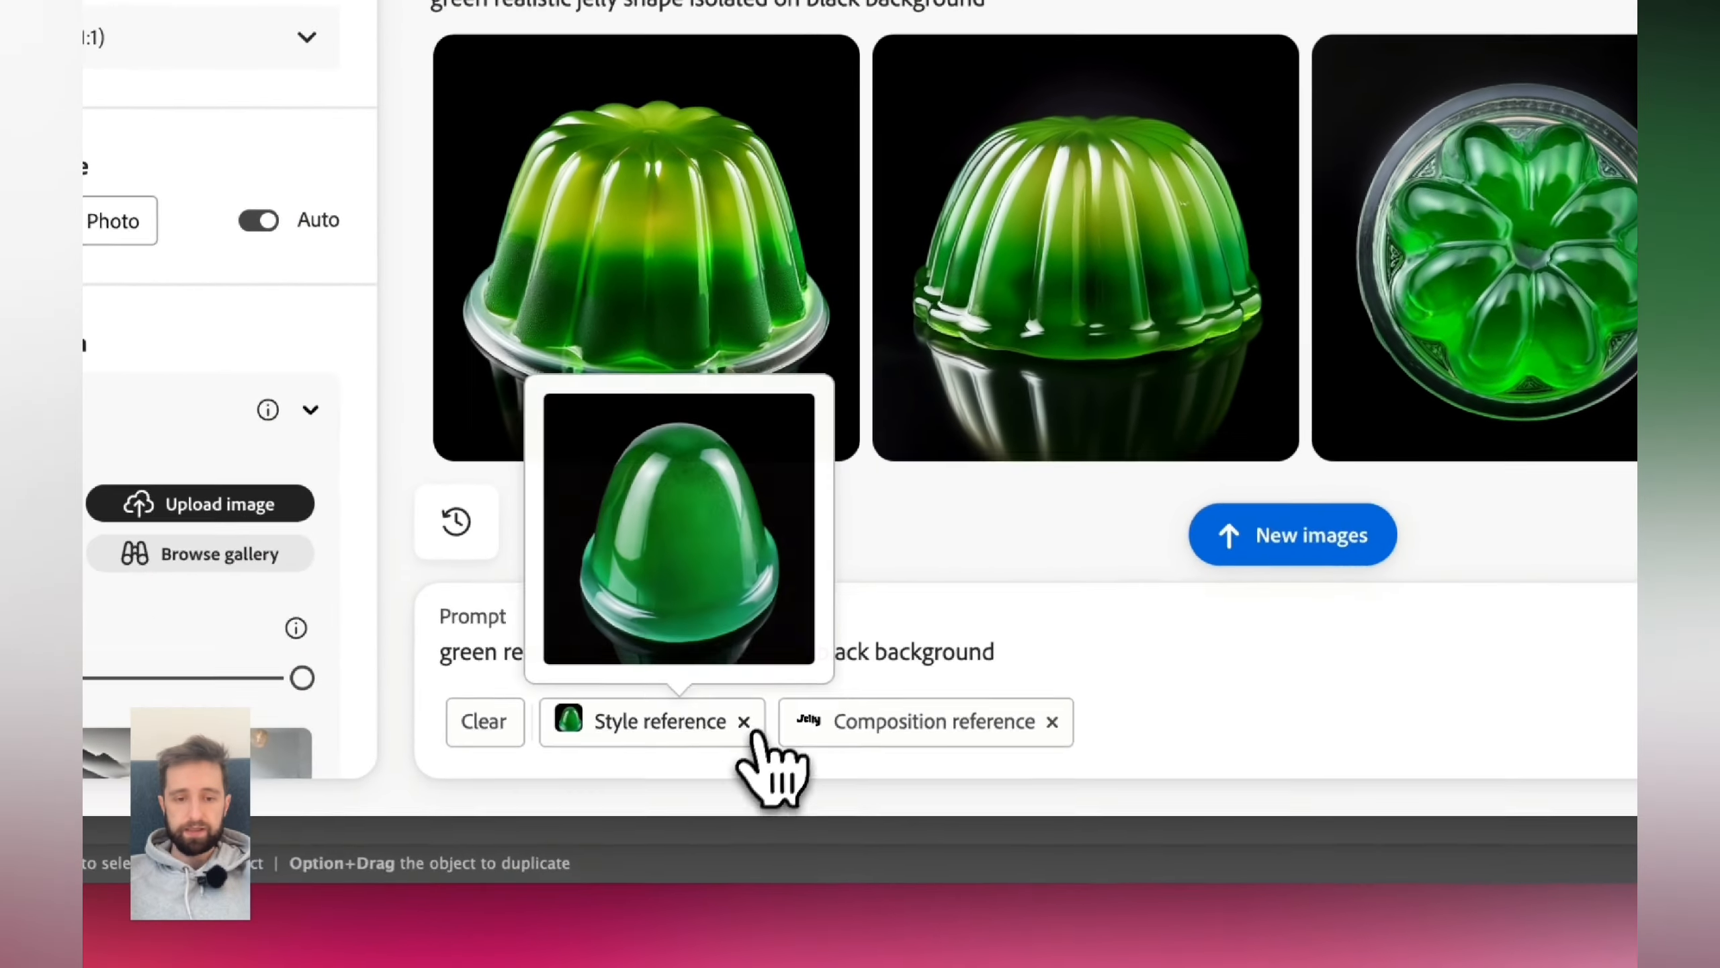
left_click(556, 879)
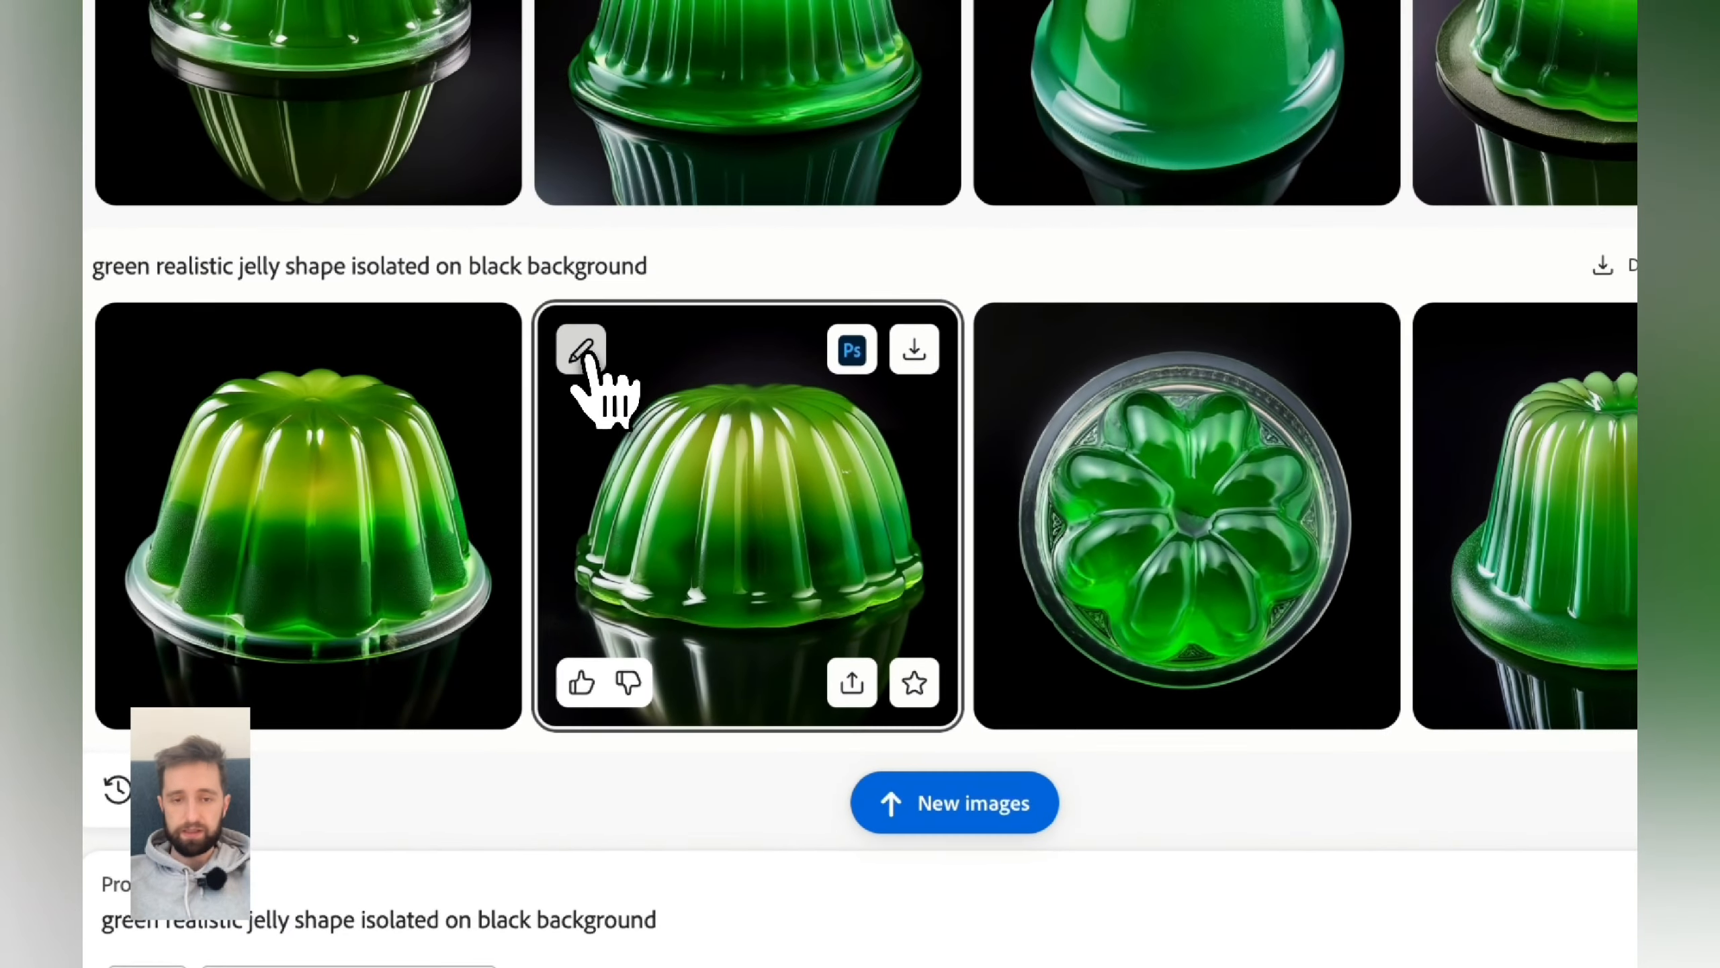
- Browse the generated jelly shapes and Jelly lettering images, opening several in the preview viewer
left_click(927, 78)
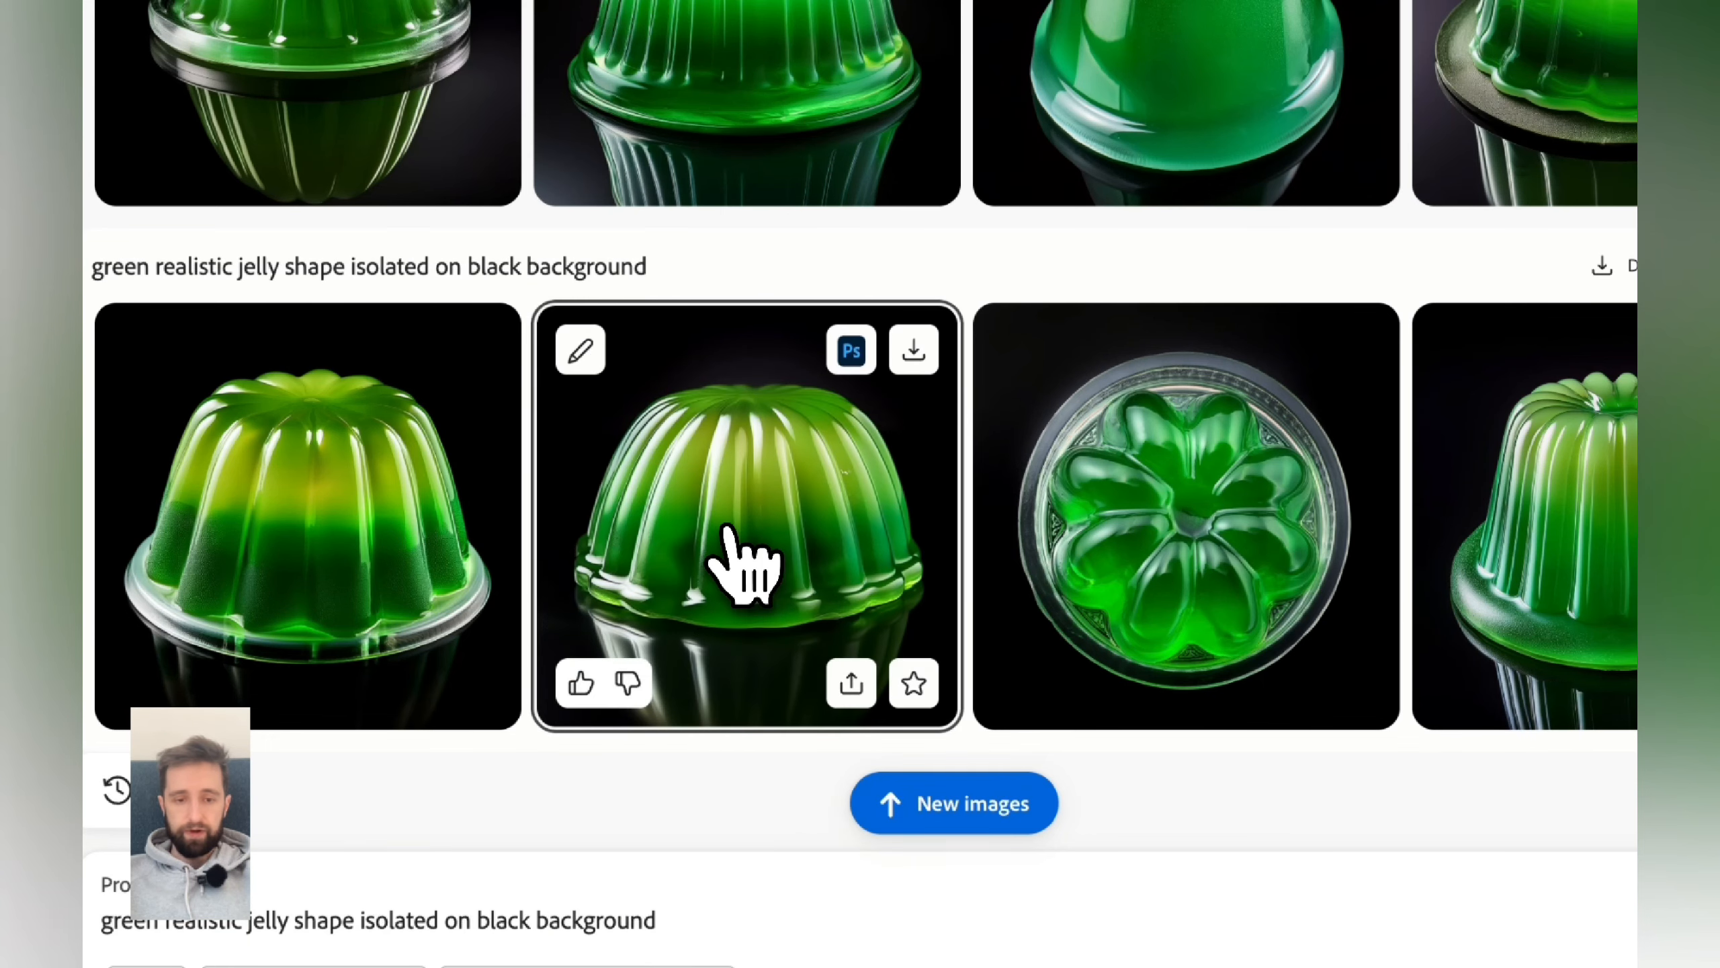
scroll(726, 526, "up", 10)
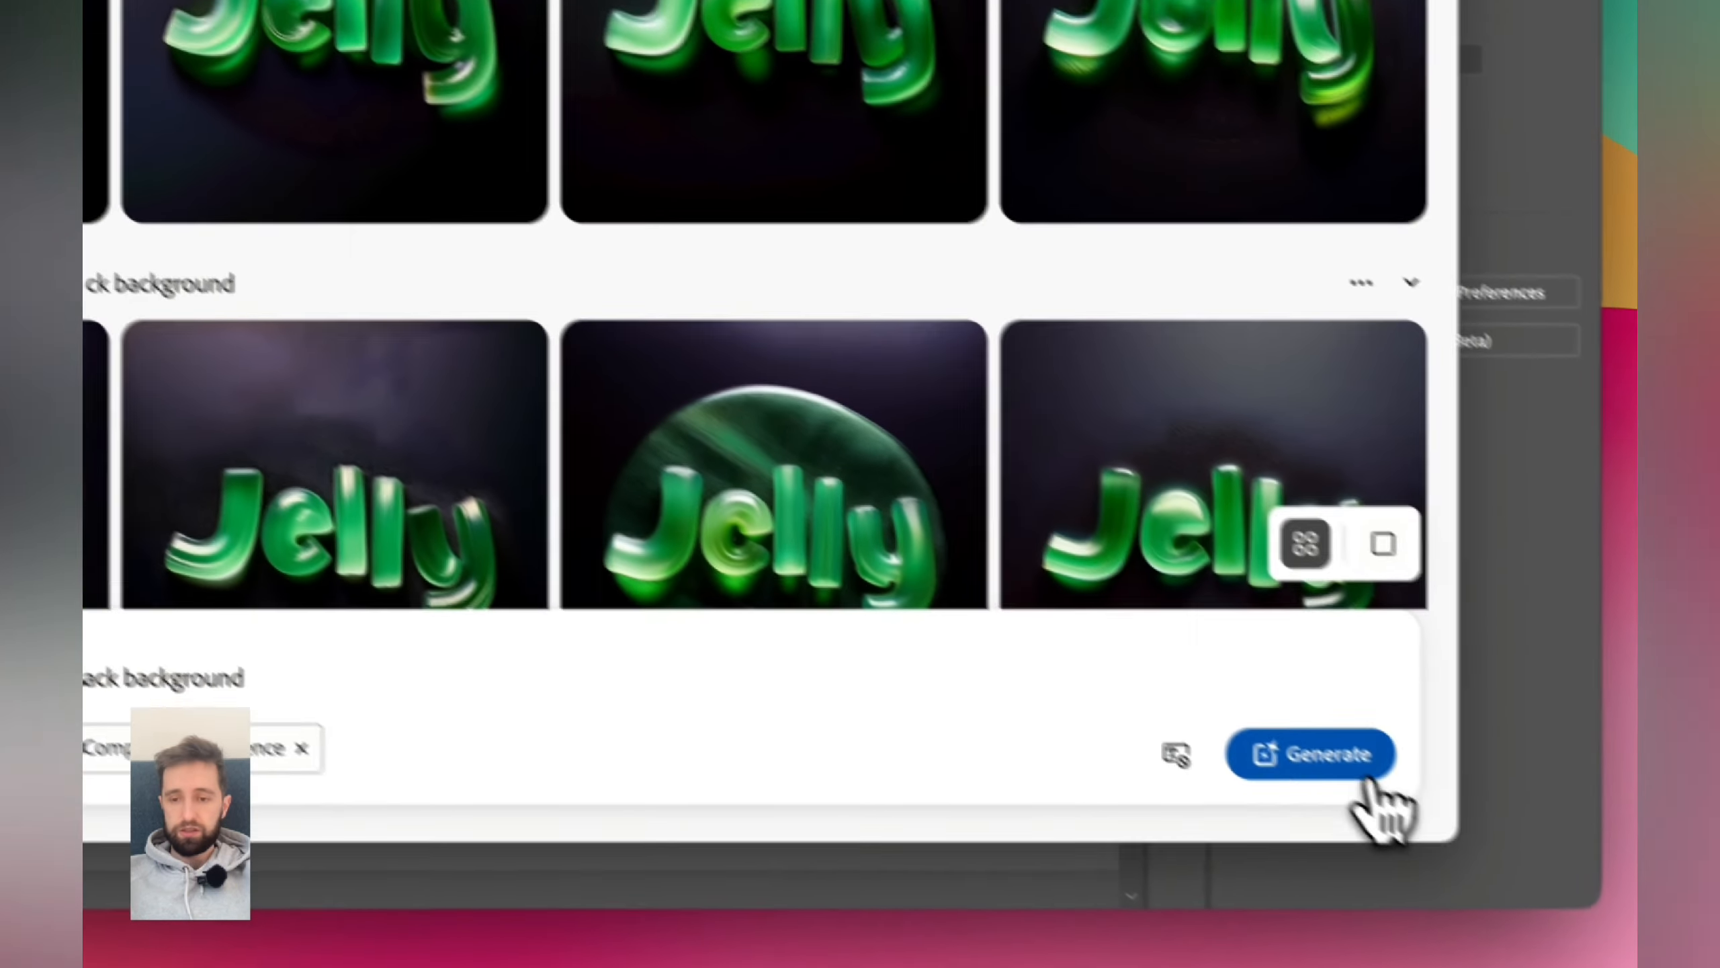
left_click(1348, 773)
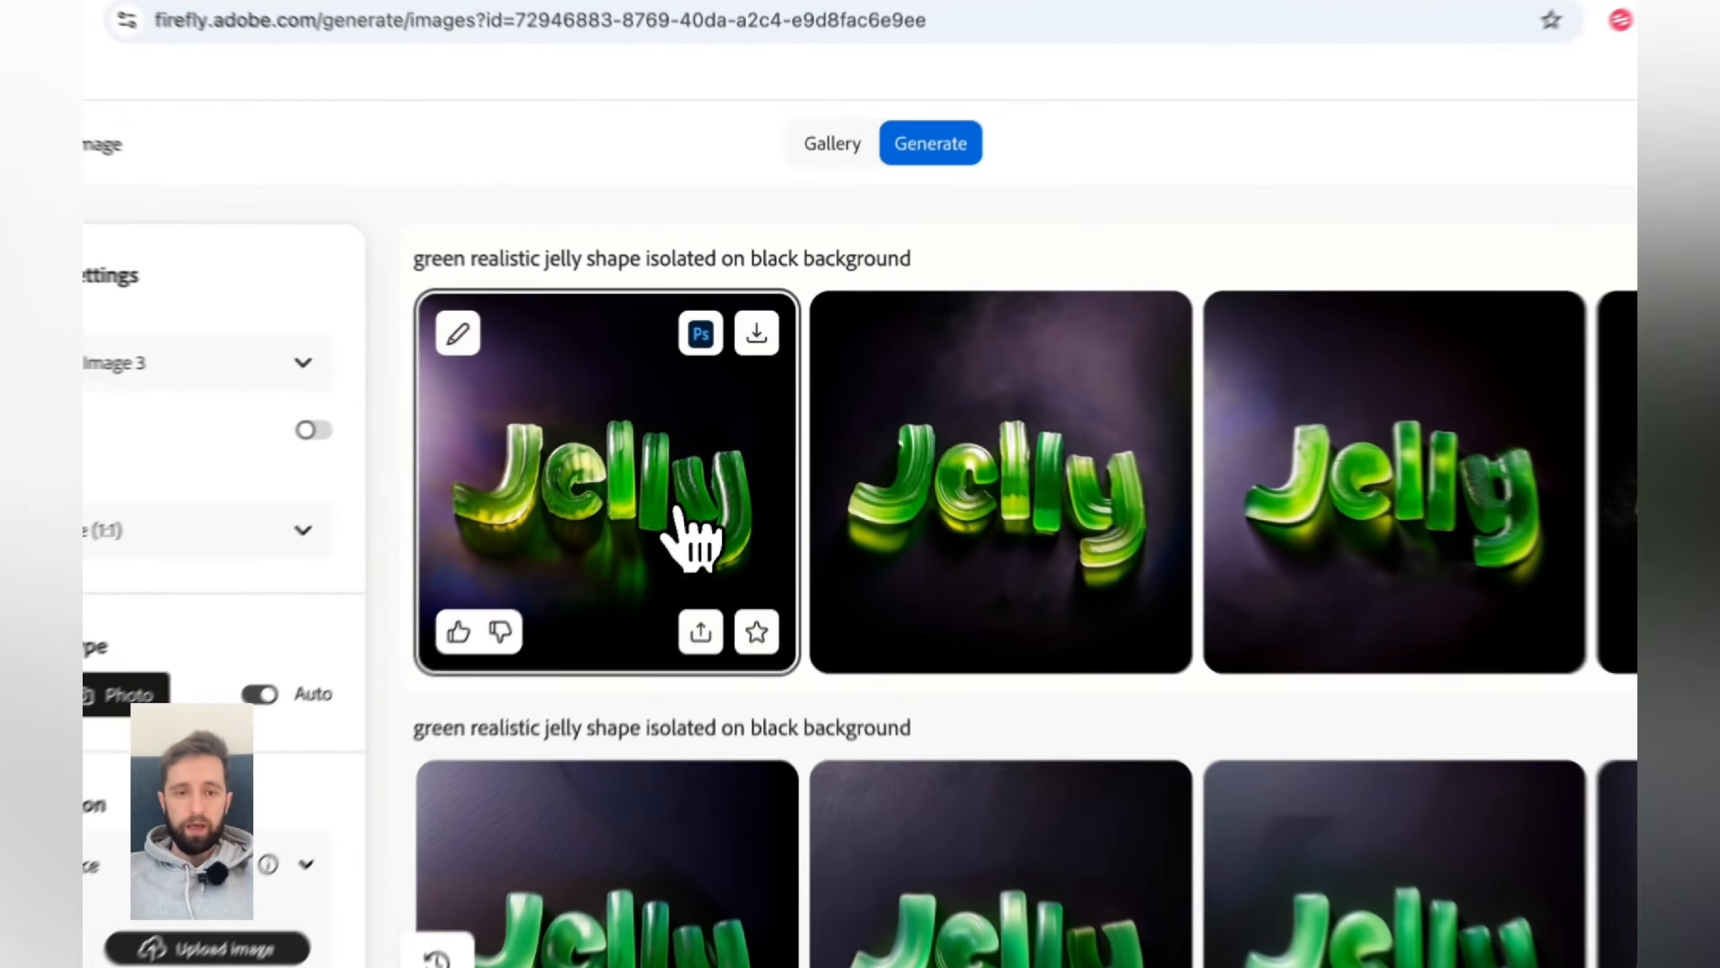
left_click(729, 450)
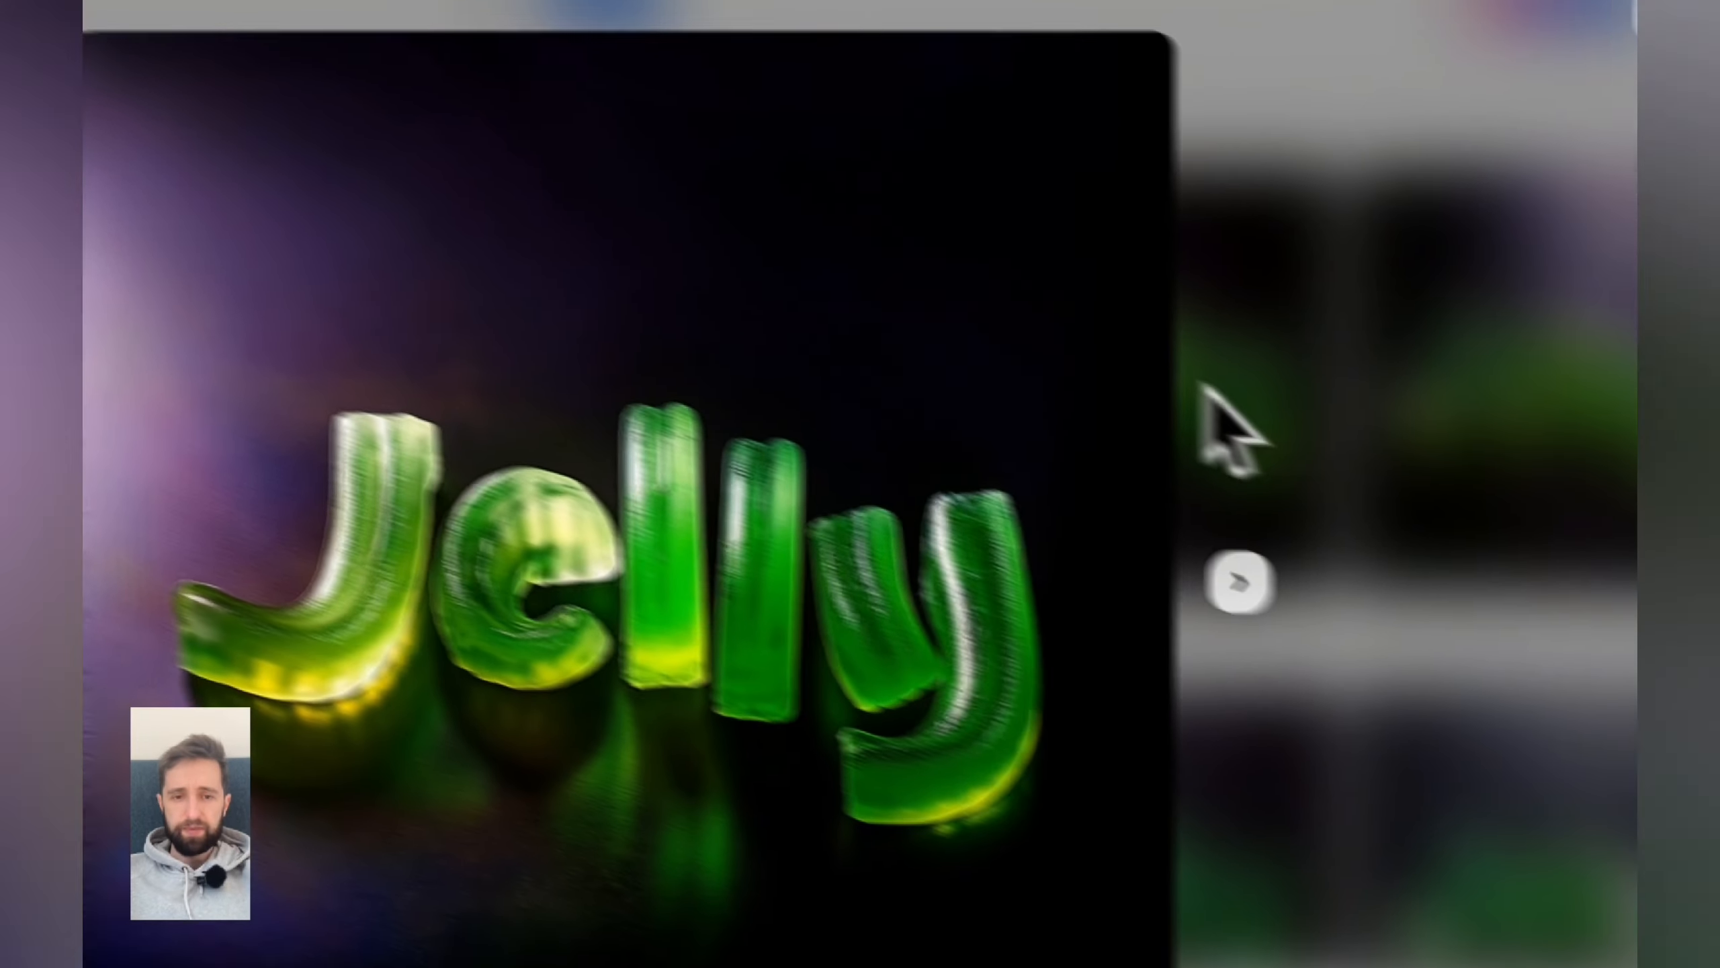
left_click(1556, 510)
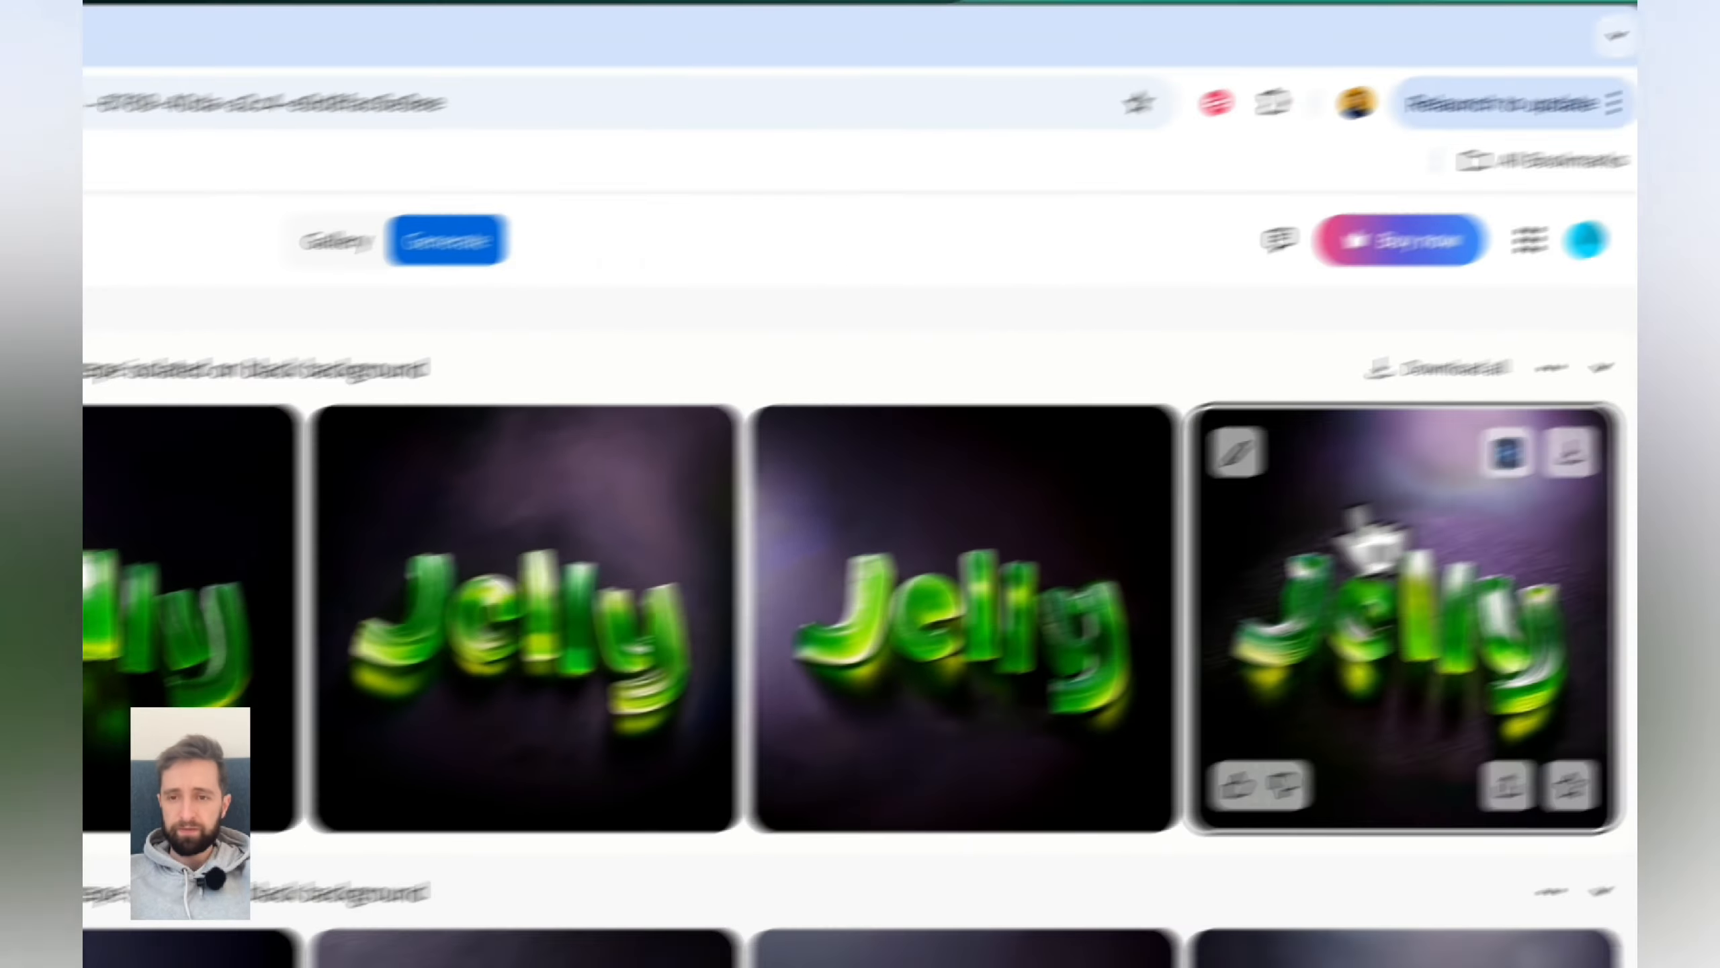
left_click(1374, 535)
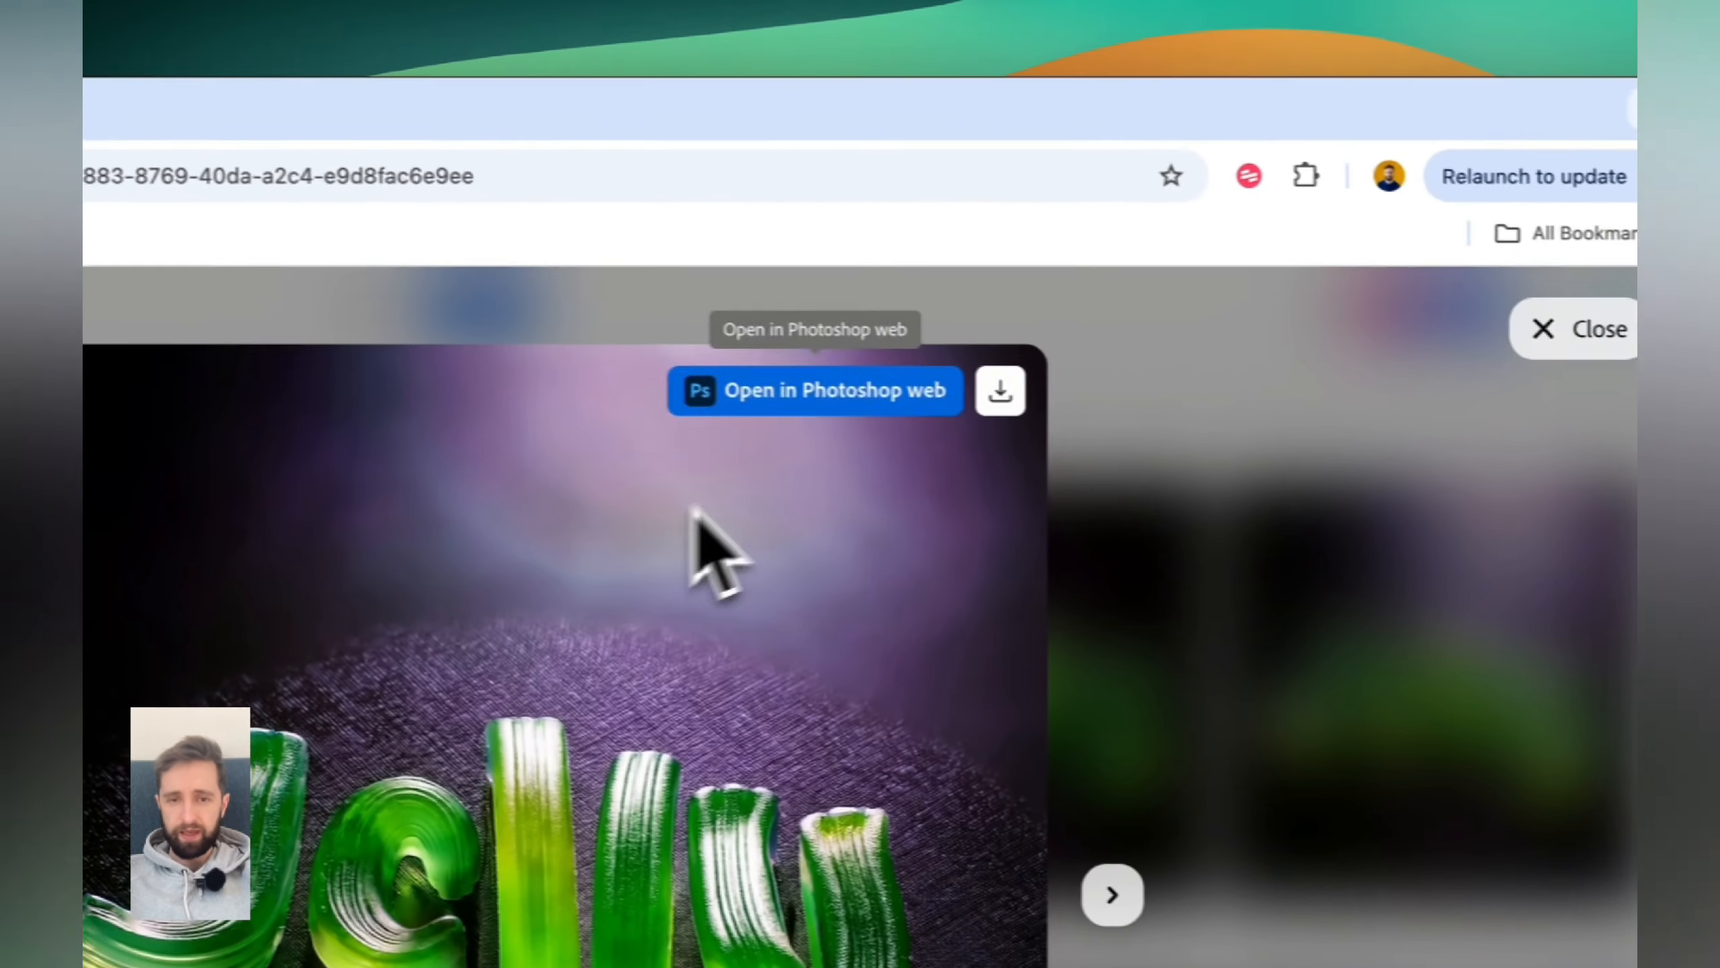
- Generate new images with the prompt 'green realistic jelly shape isolated on plain black background' using both style and composition references
left_click(1286, 440)
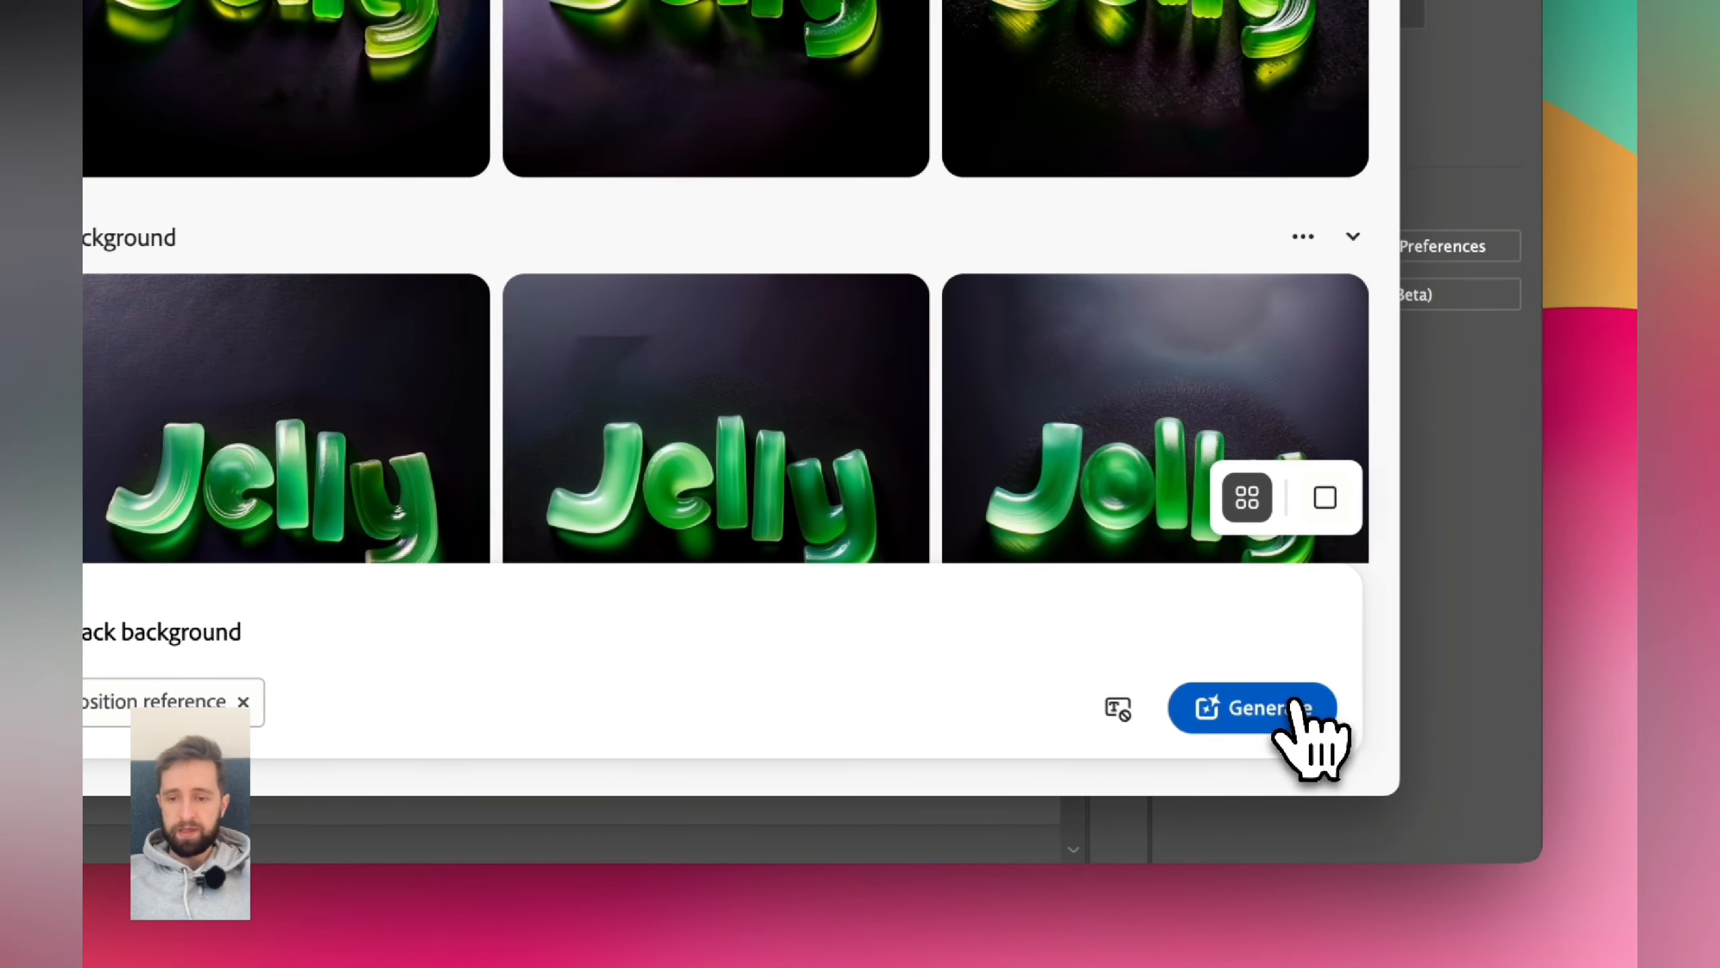
left_click(1274, 709)
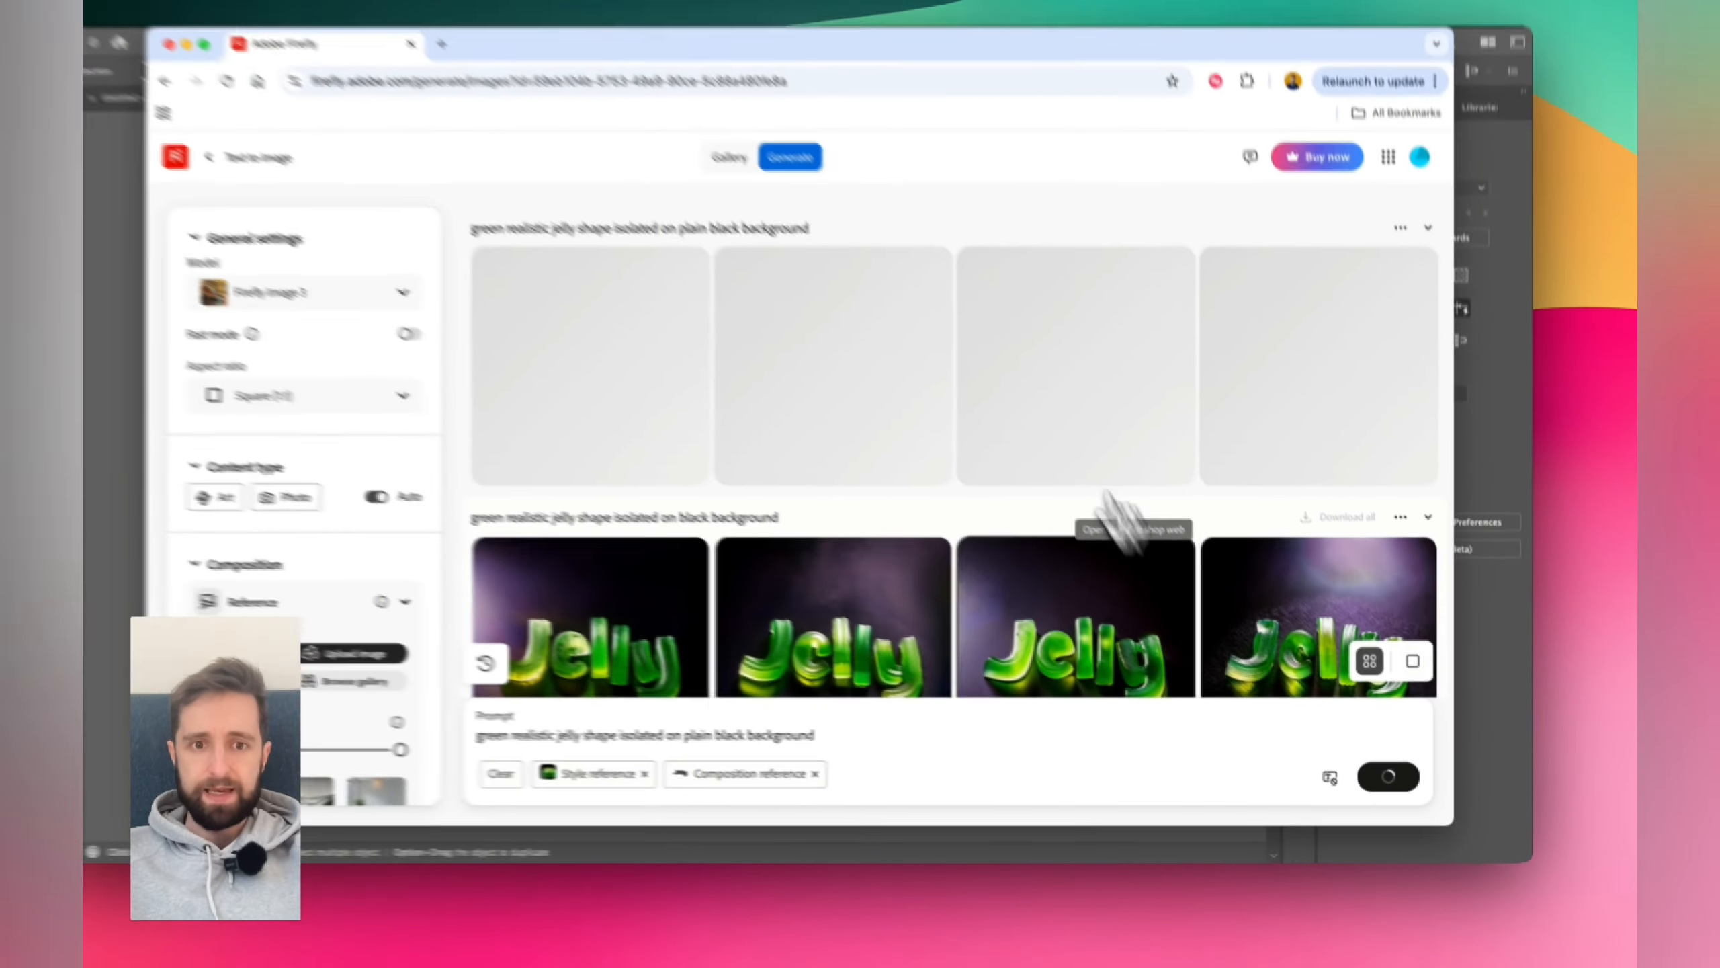
scroll(895, 481, "down", 5)
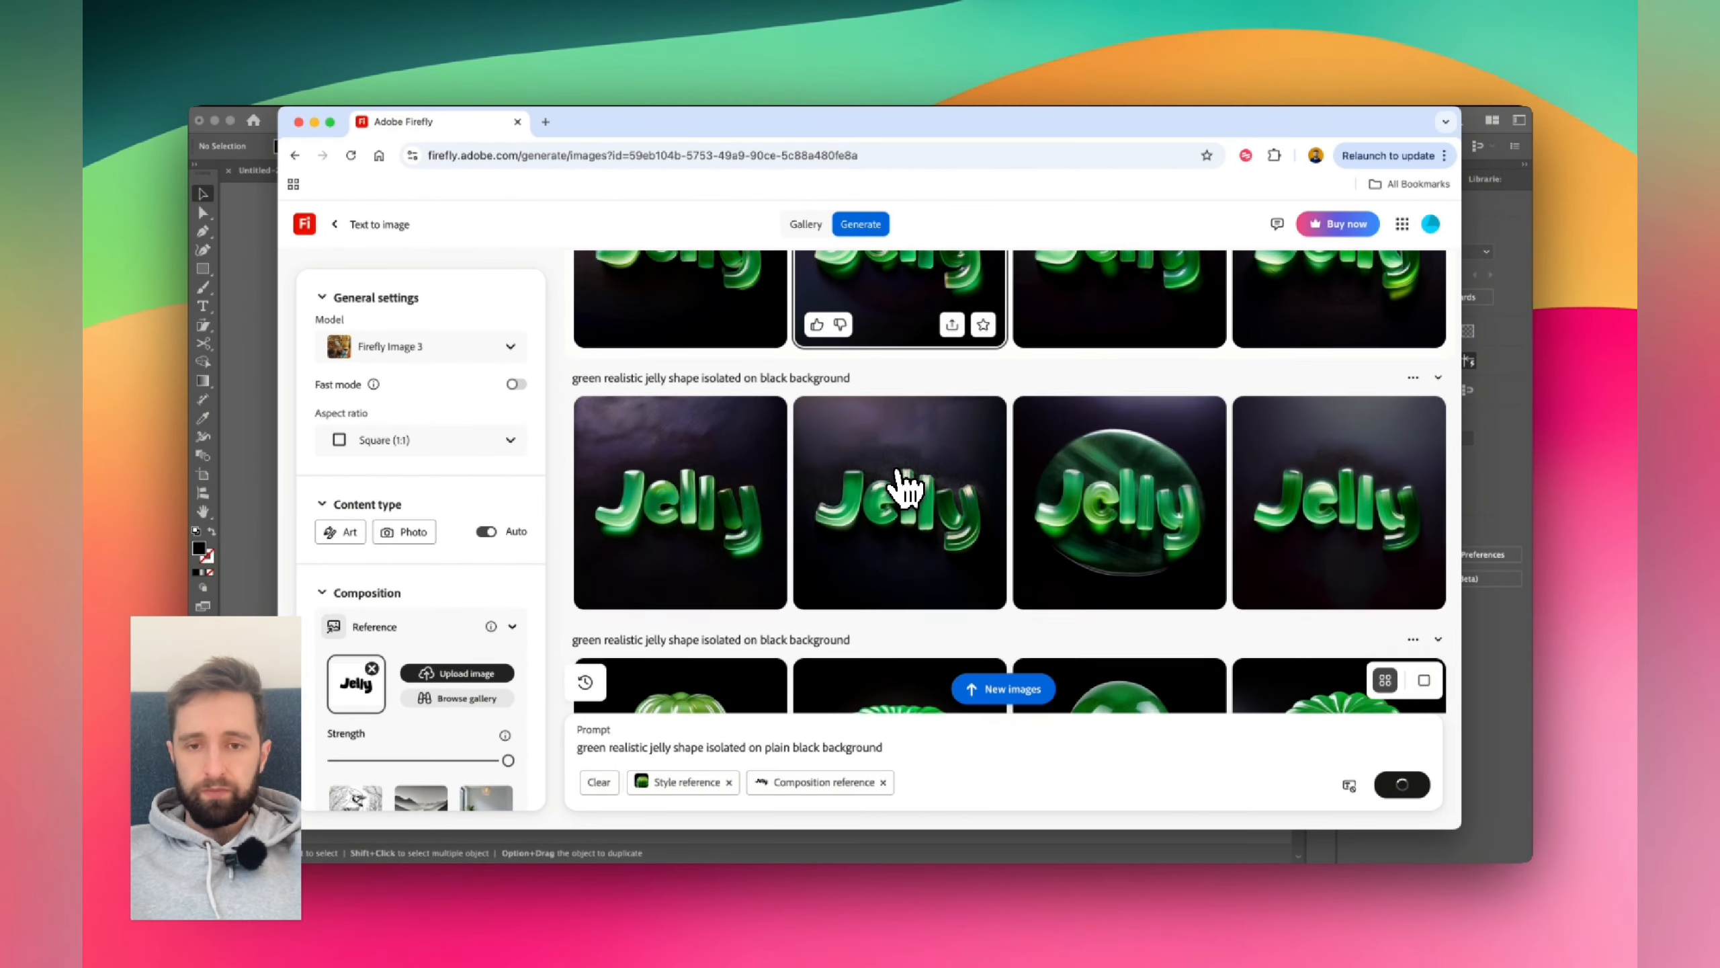
scroll(1289, 458, "down", 4)
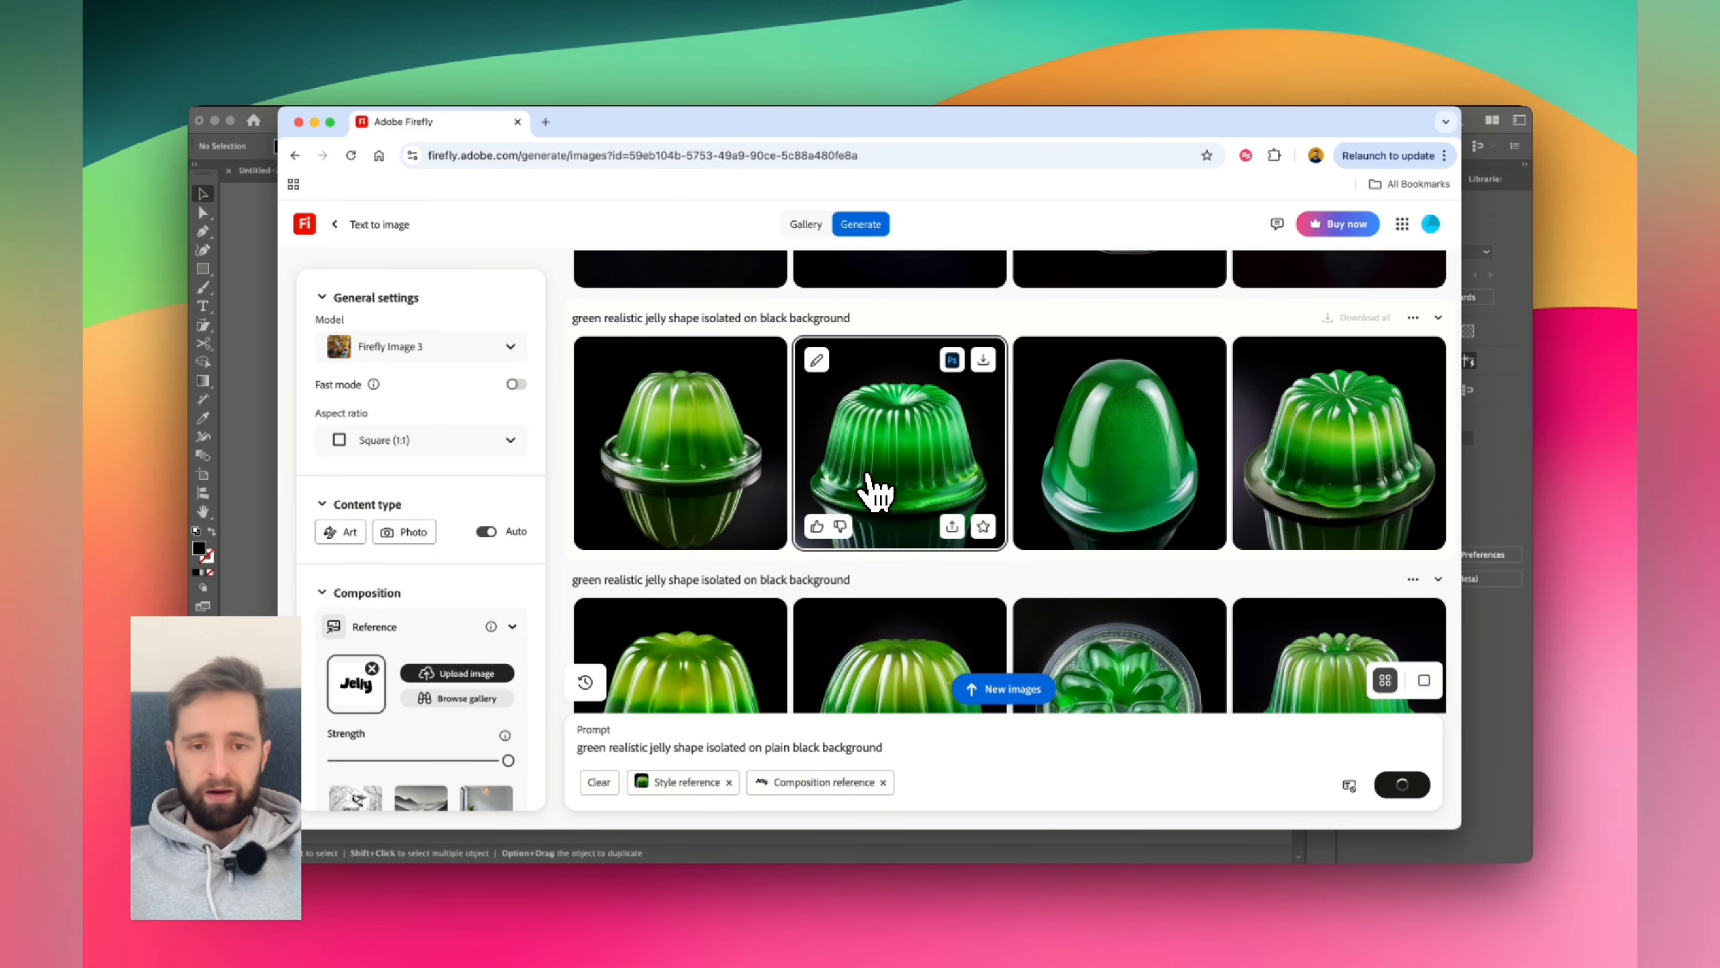
scroll(911, 545, "up", 8)
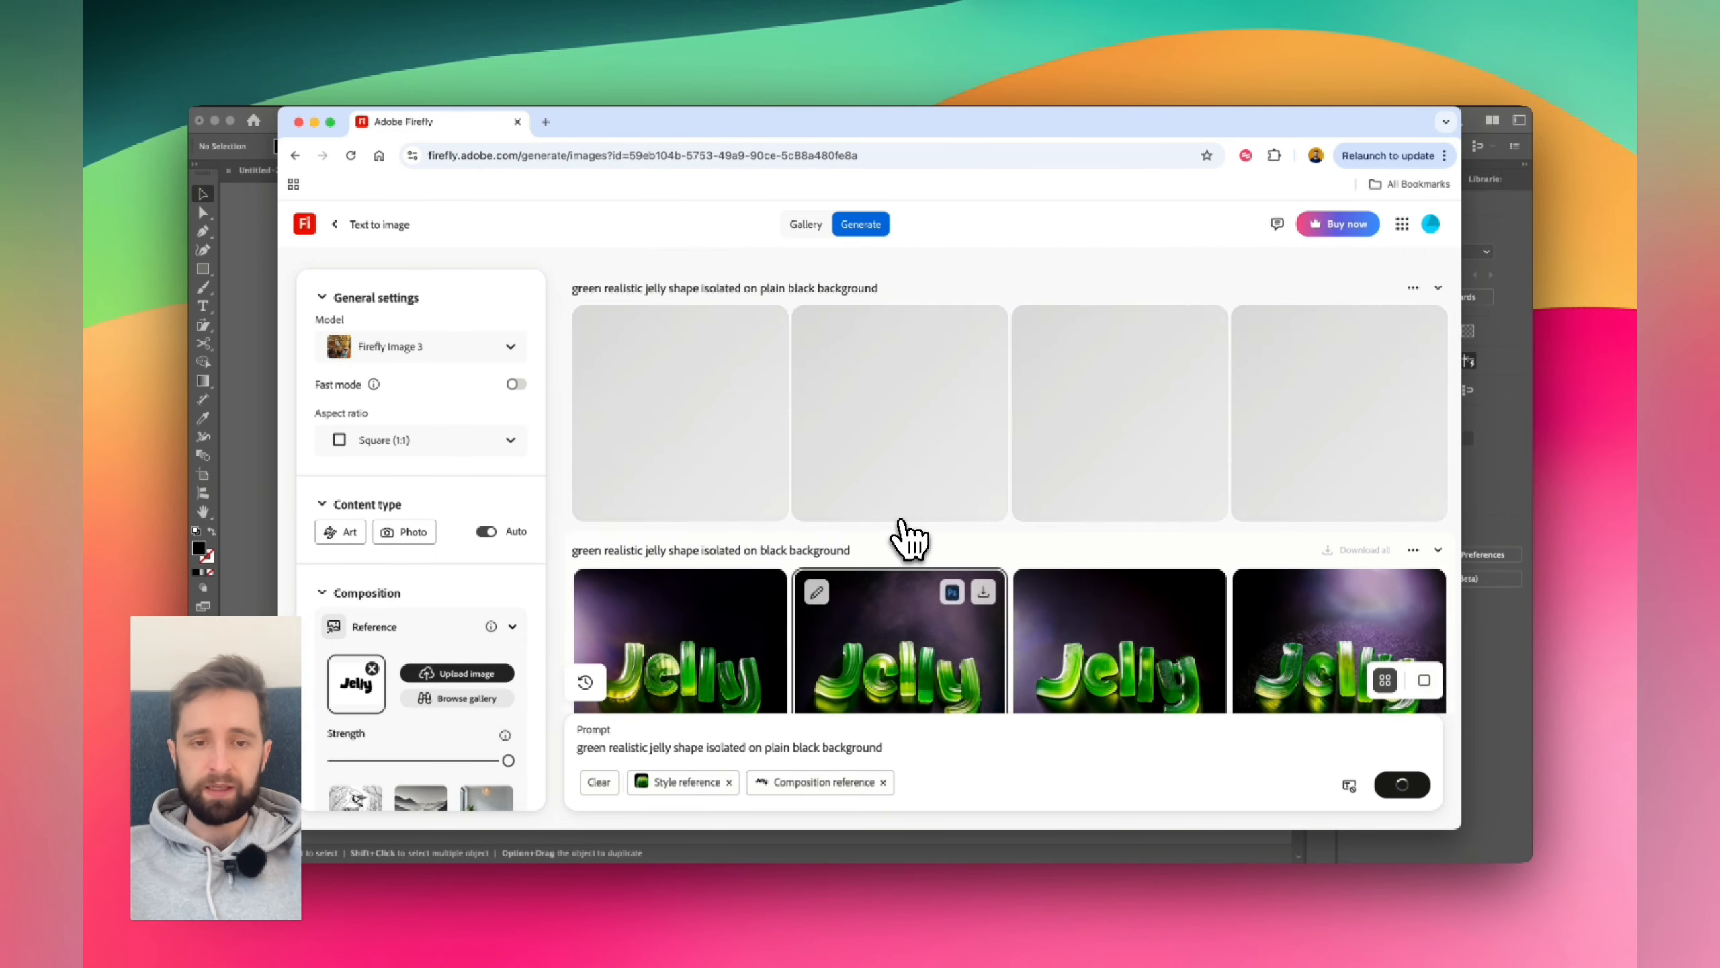